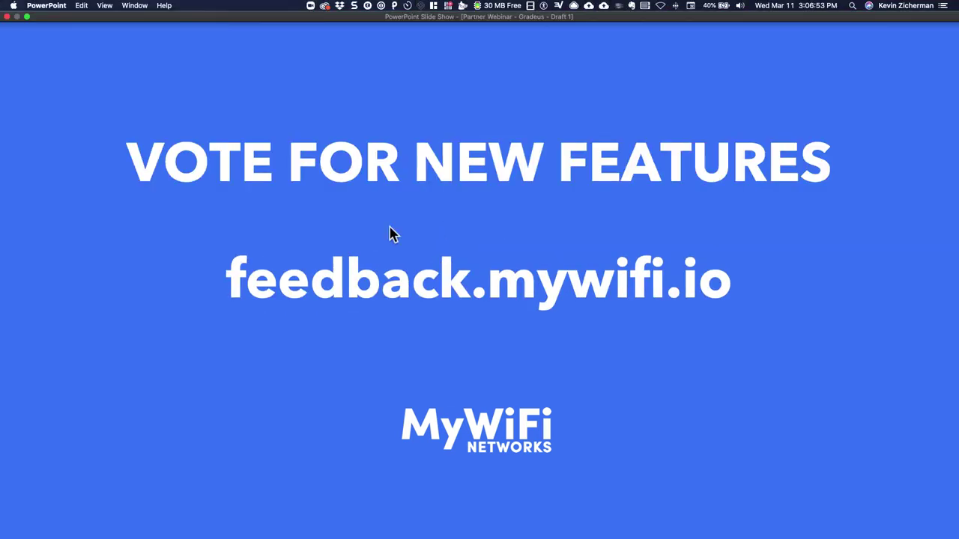
# - Return to the ALL NEW FEATURES slide and bring up the browser showing the Facebook post
pyautogui.press('Left')
pyautogui.hotkey('ctrl', 'Left')
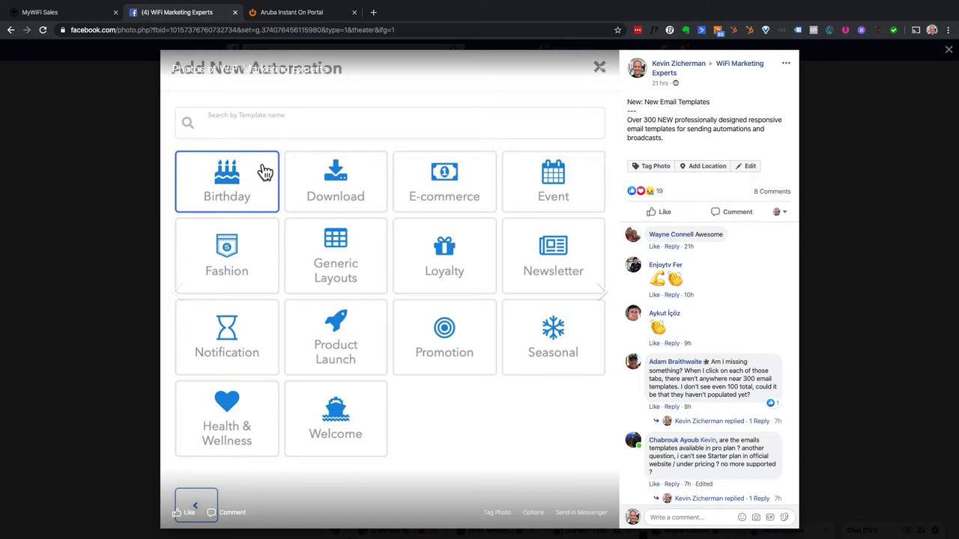
# - Switch to the MyWiFi Sales dashboard and list the one guest under Contacts
pyautogui.click(71, 16)
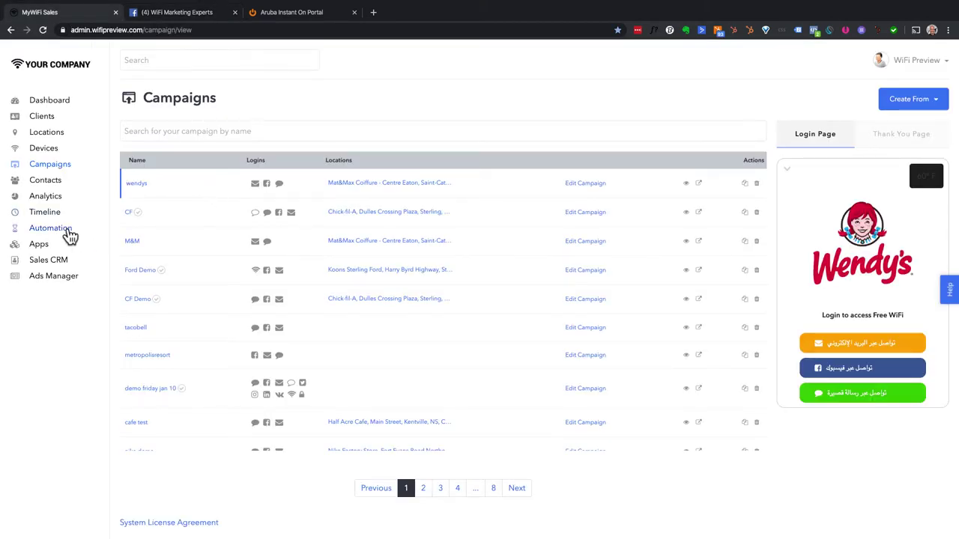
pyautogui.click(53, 181)
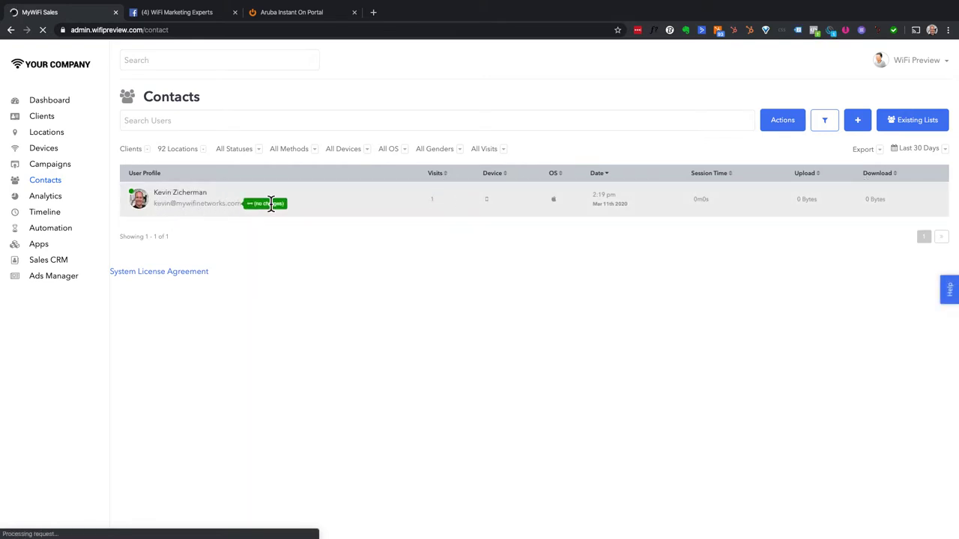
# - Start an Email action for the guest, entering sender name, sender e-mail and subject 'Testing new templates!'
pyautogui.click(779, 126)
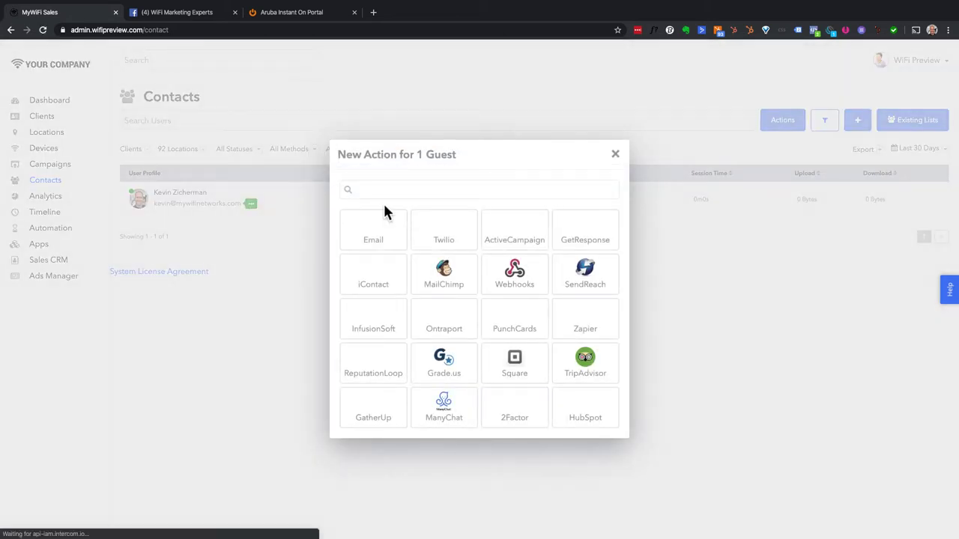
pyautogui.click(381, 229)
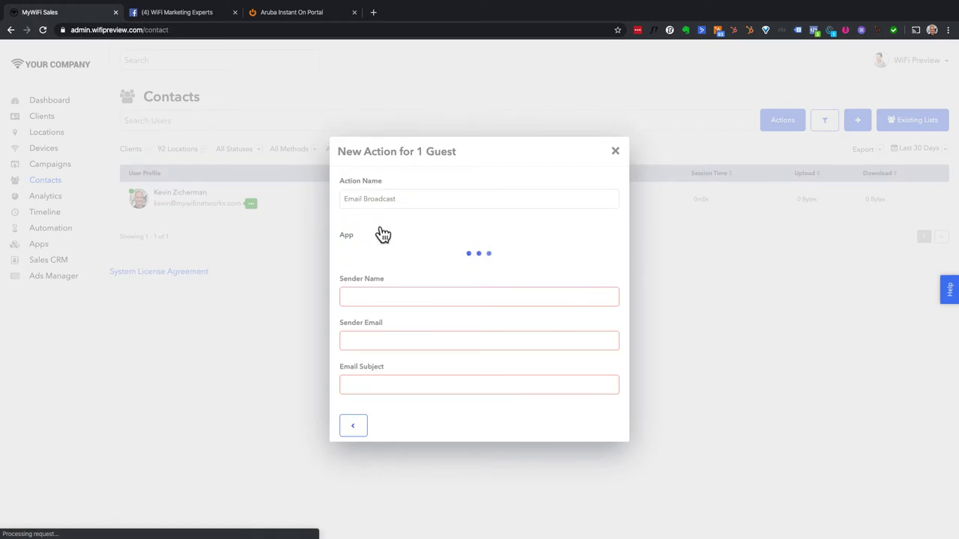
pyautogui.click(376, 296)
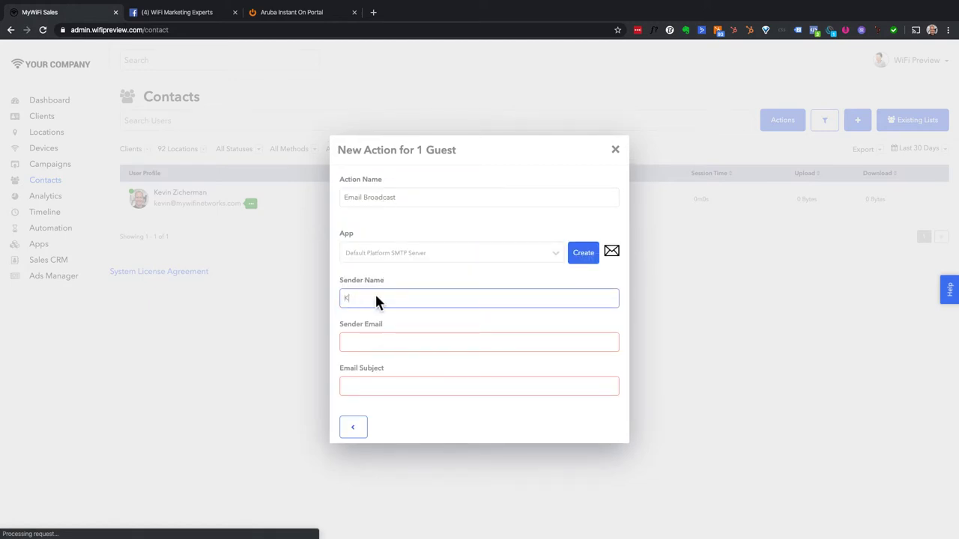
pyautogui.write('Kevin')
pyautogui.press('Tab')
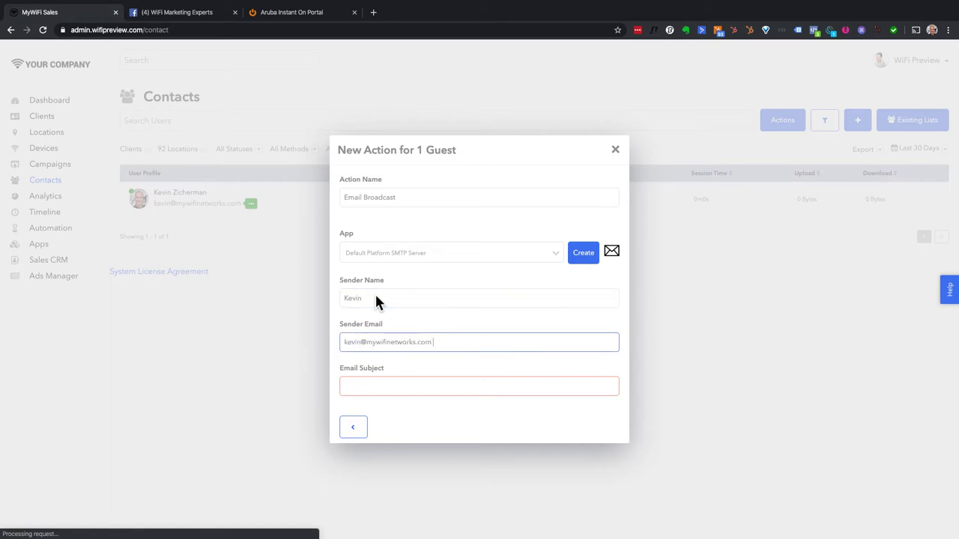
pyautogui.press('Tab')
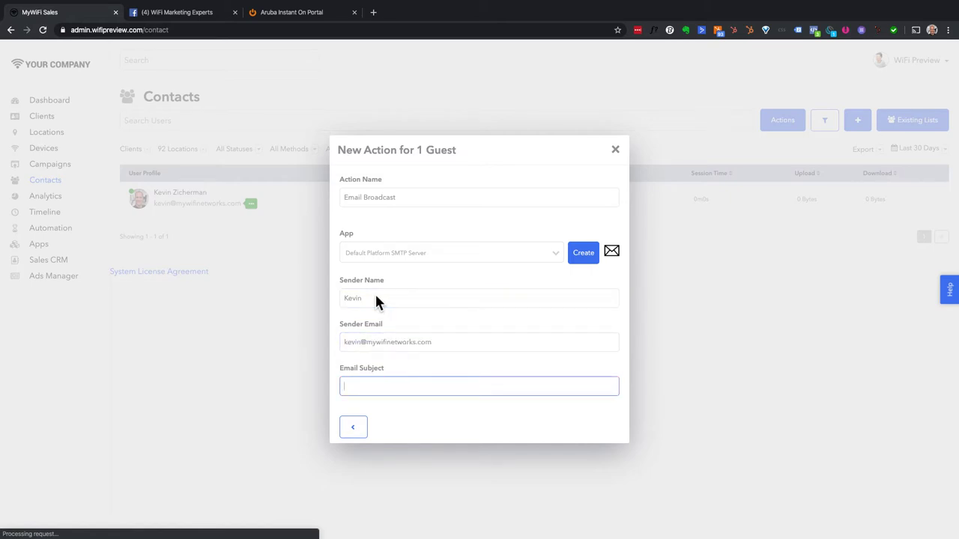
pyautogui.write('Testing new templ')
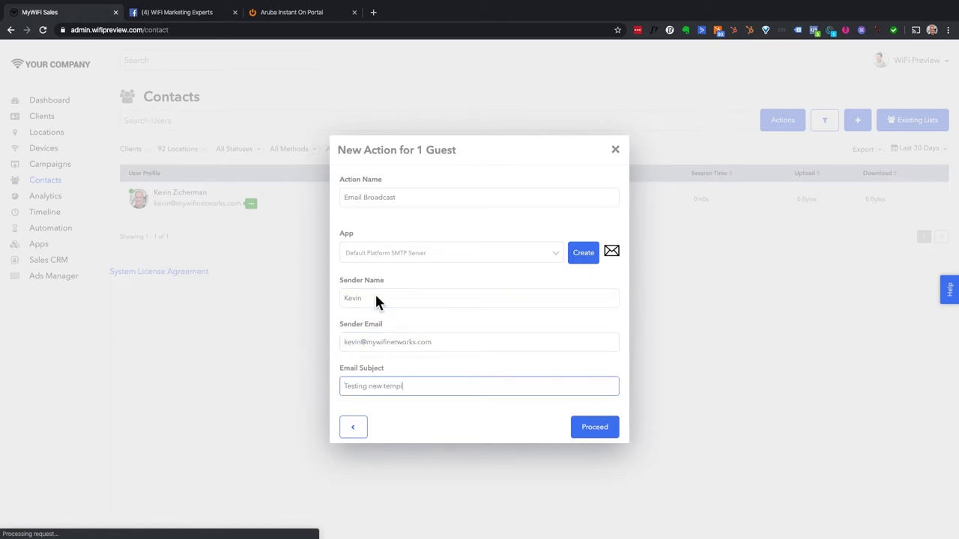
pyautogui.write('ates!')
# - Proceed to design, start from a template, and preview the Birthday Greetings and Happy Birthday templates
pyautogui.click(584, 427)
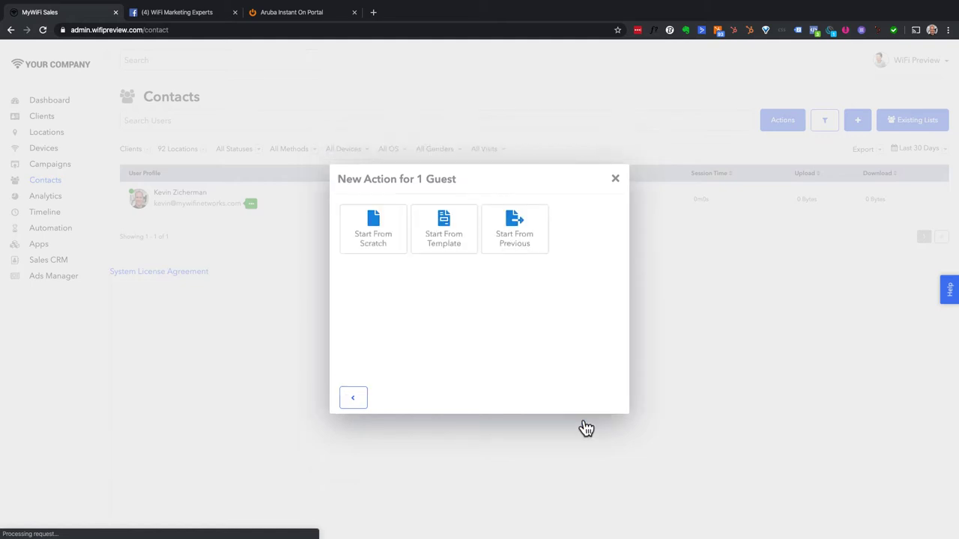
pyautogui.click(450, 247)
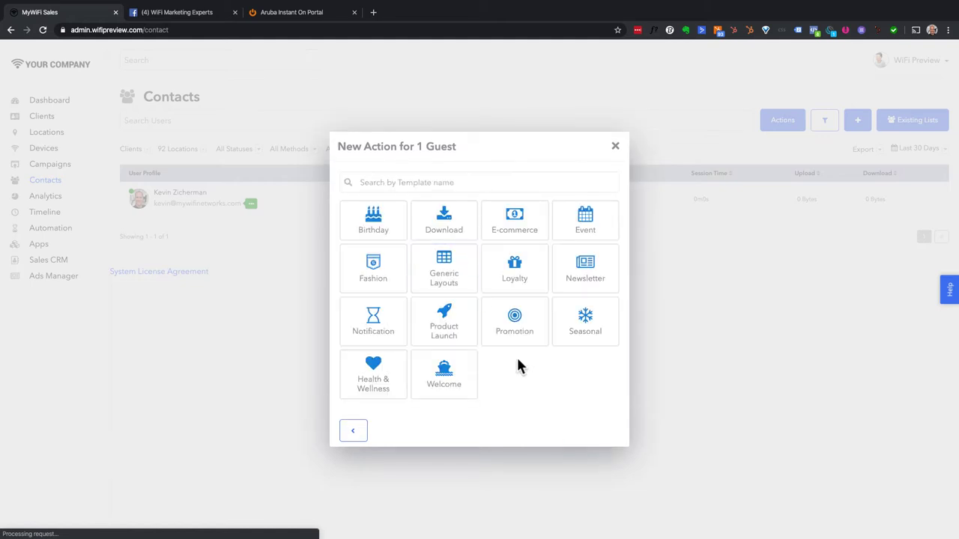
pyautogui.scroll(2, 516, 355)
pyautogui.scroll(2, 516, 354)
pyautogui.scroll(-1, 516, 355)
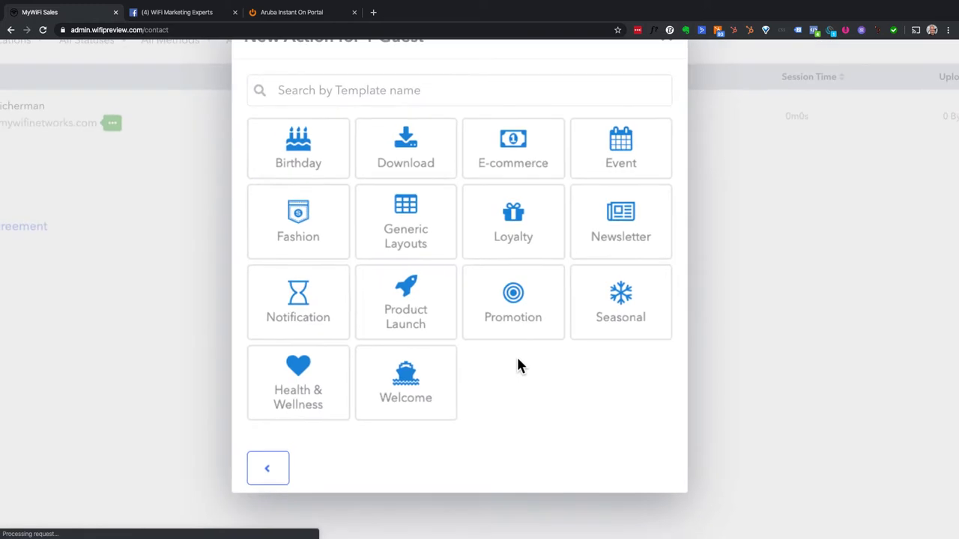
pyautogui.click(321, 178)
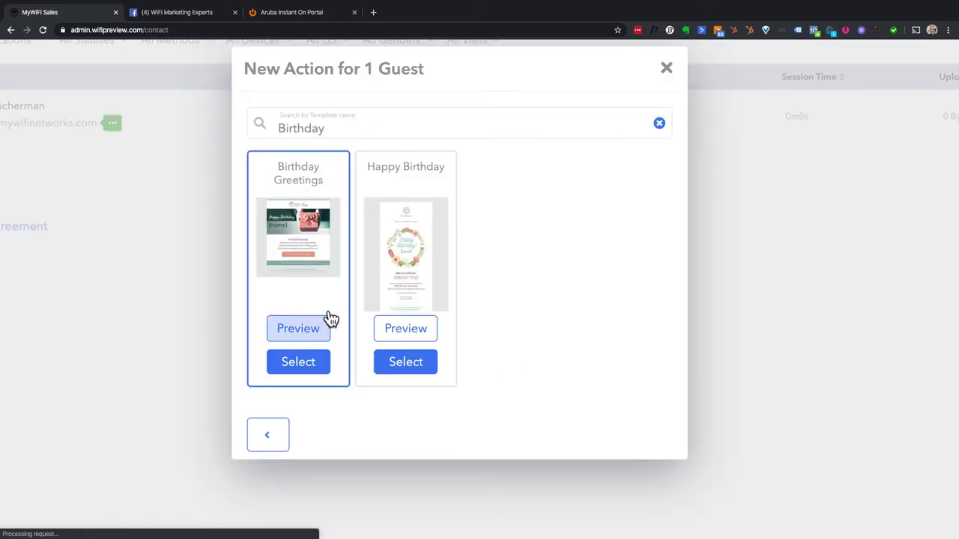
pyautogui.scroll(-3, 330, 300)
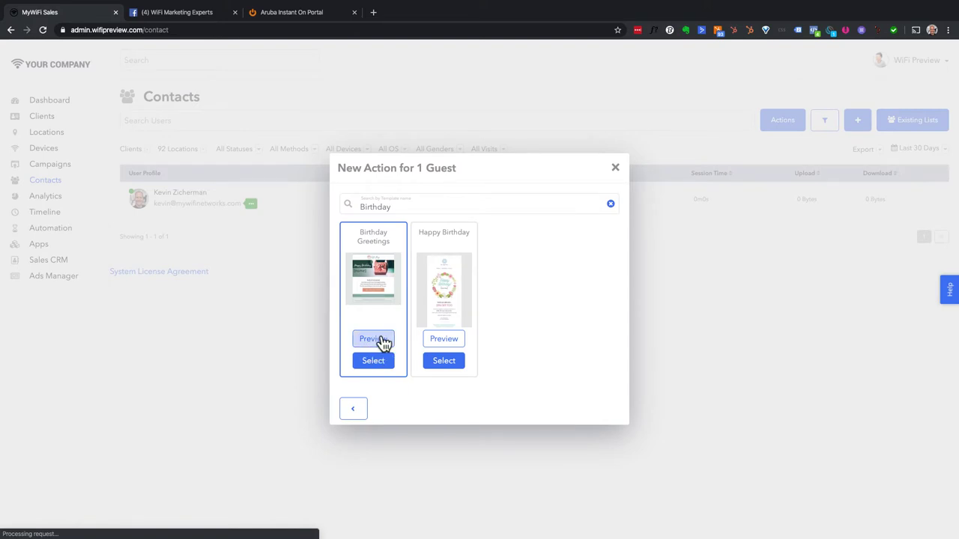
pyautogui.click(383, 341)
pyautogui.click(445, 339)
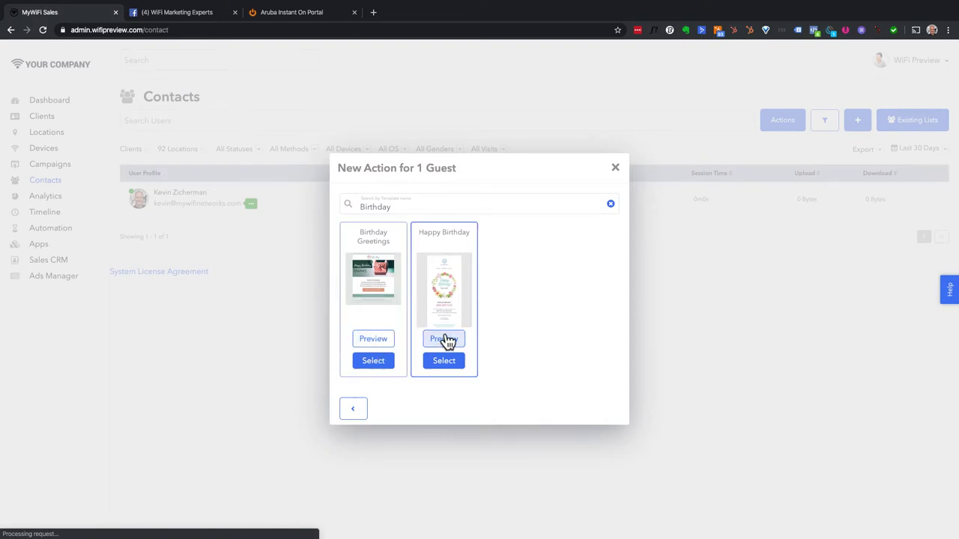
# - Go back and browse the Product Launch templates, previewing Freshbooks
pyautogui.click(353, 408)
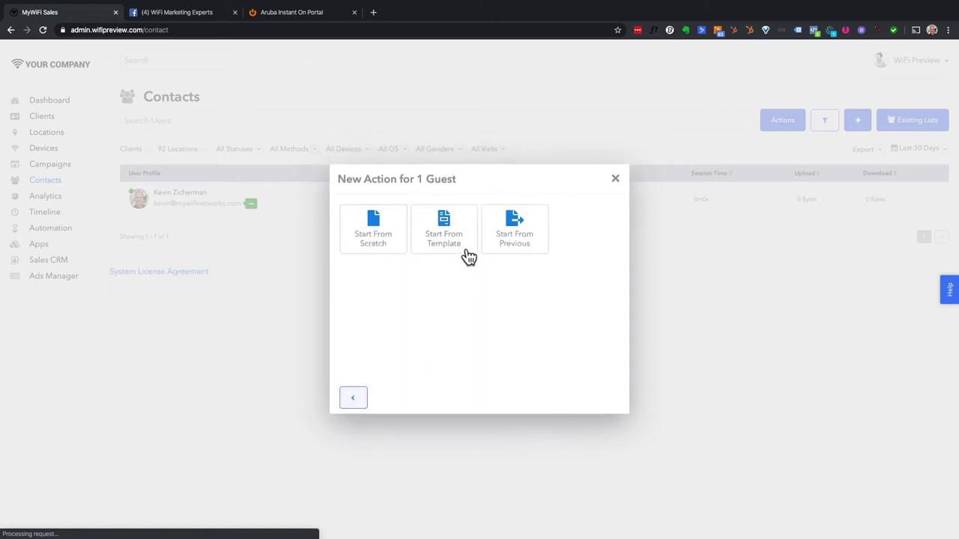
pyautogui.click(451, 246)
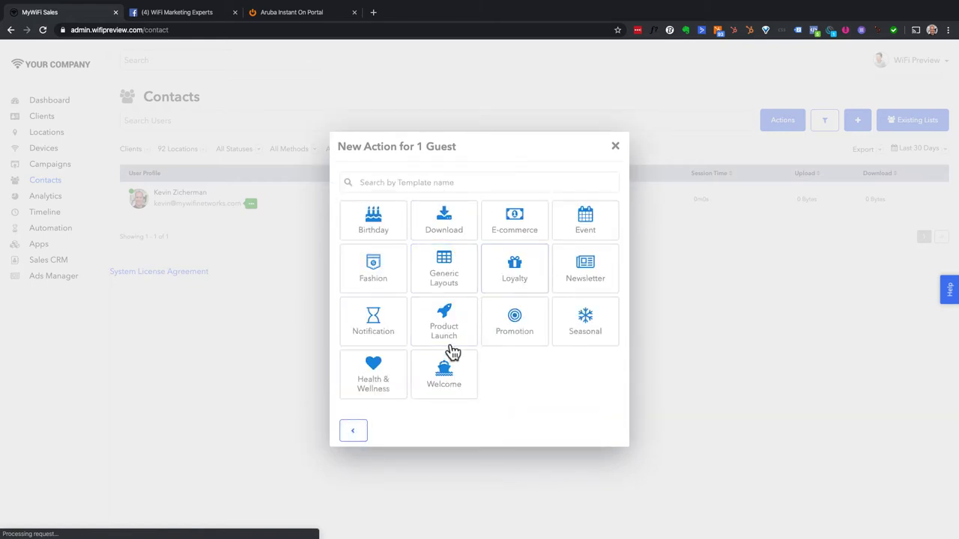
pyautogui.click(452, 347)
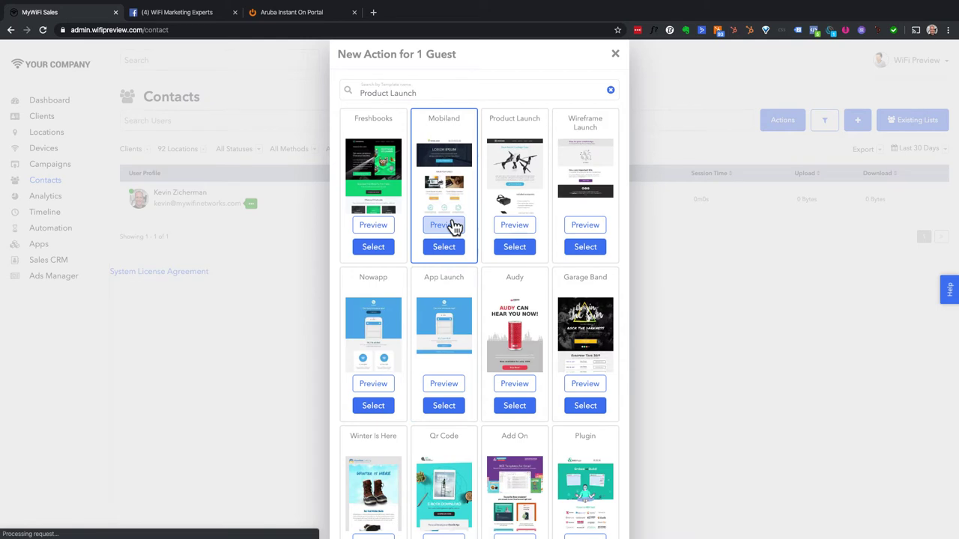
pyautogui.click(382, 228)
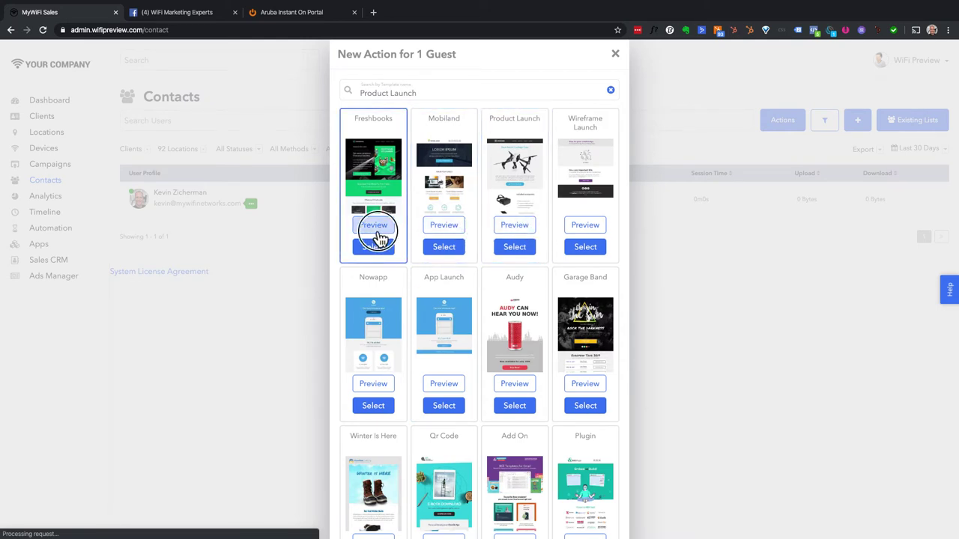
pyautogui.scroll(-1, 407, 317)
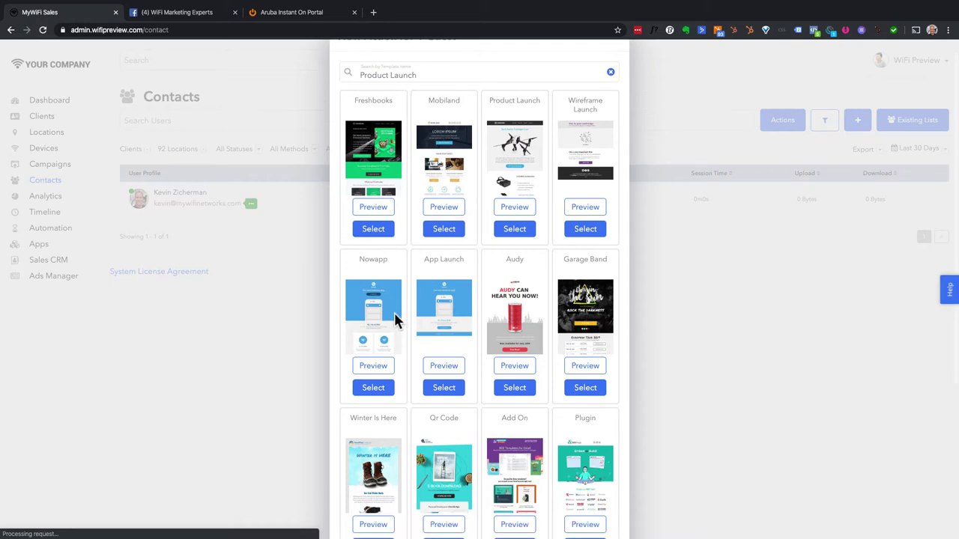
pyautogui.scroll(-5, 467, 369)
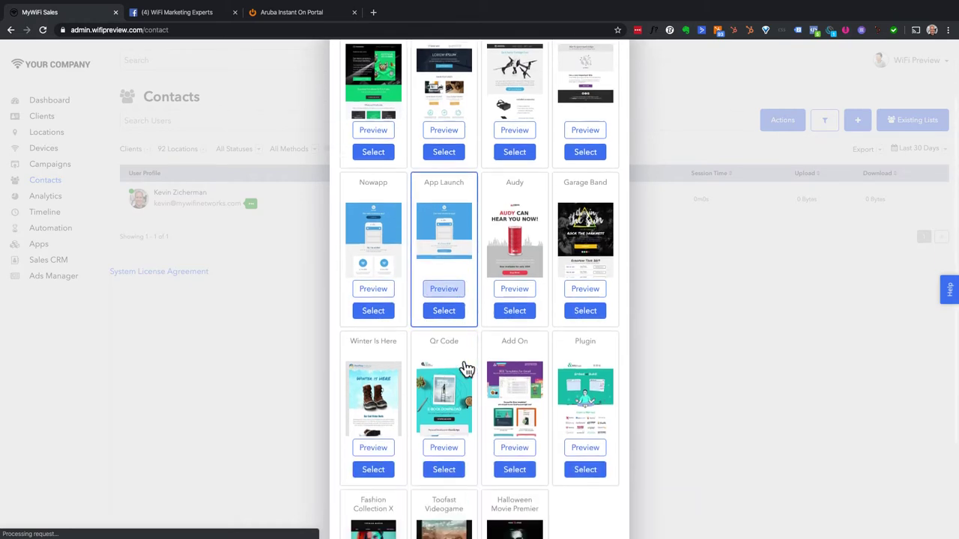
pyautogui.scroll(-3, 464, 367)
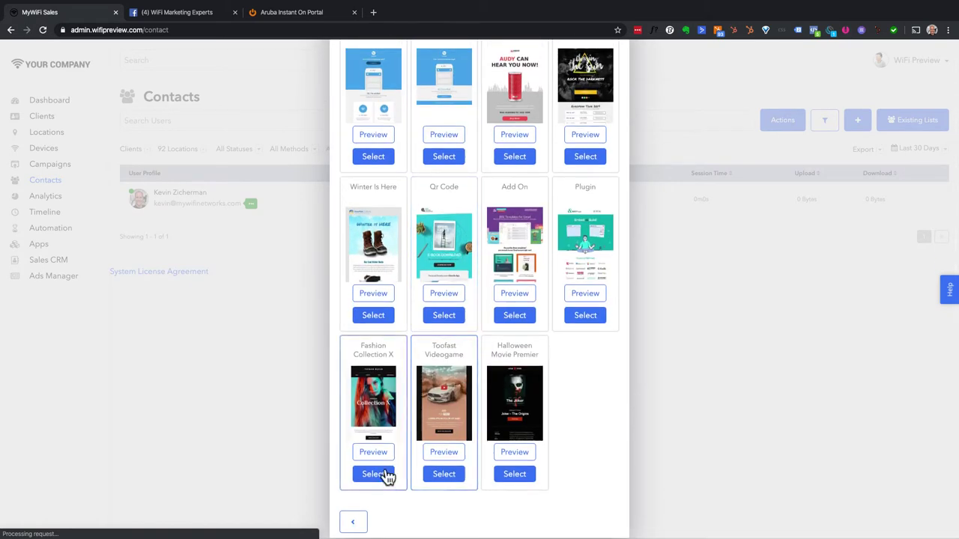
pyautogui.scroll(5, 547, 128)
pyautogui.scroll(-4, 546, 129)
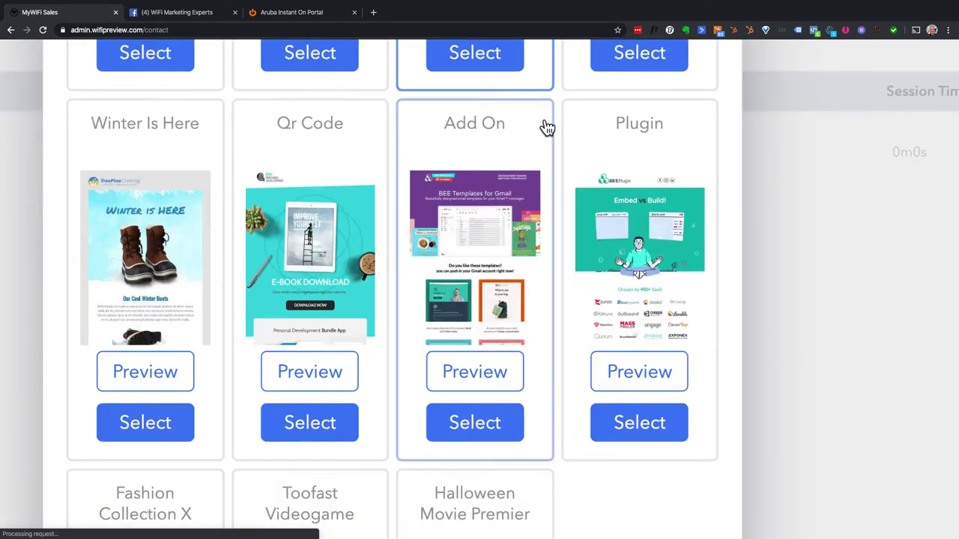
pyautogui.scroll(-5, 546, 129)
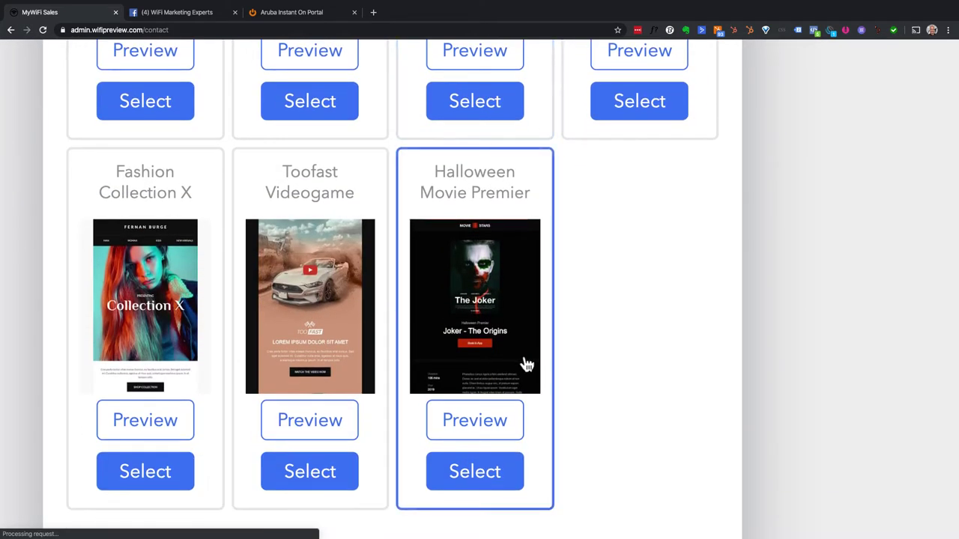
pyautogui.scroll(10, 524, 364)
pyautogui.scroll(9, 526, 364)
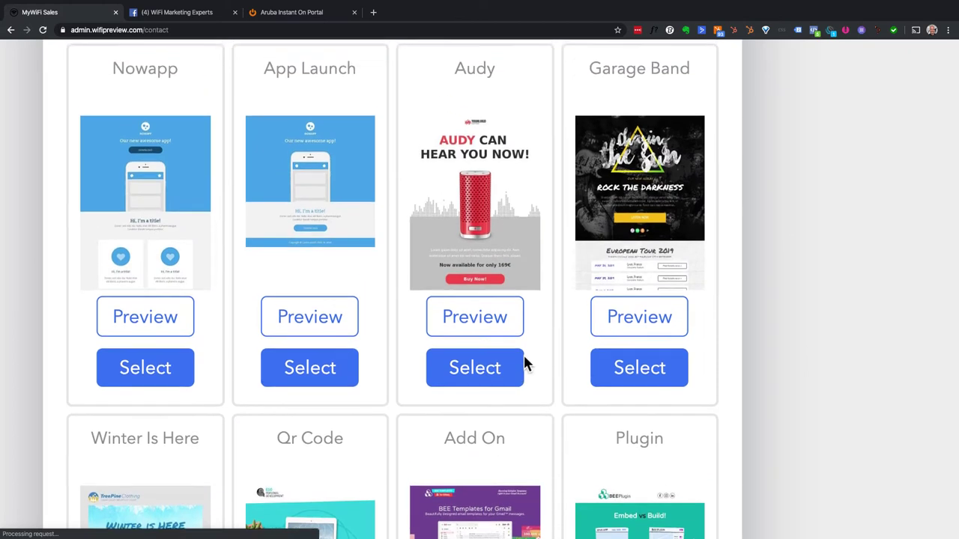
pyautogui.scroll(4, 524, 364)
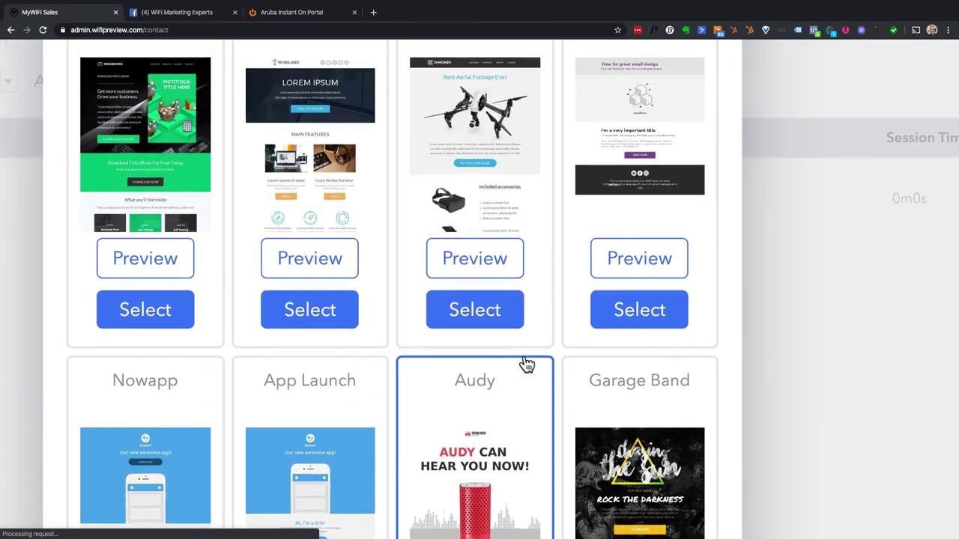
pyautogui.scroll(3, 524, 364)
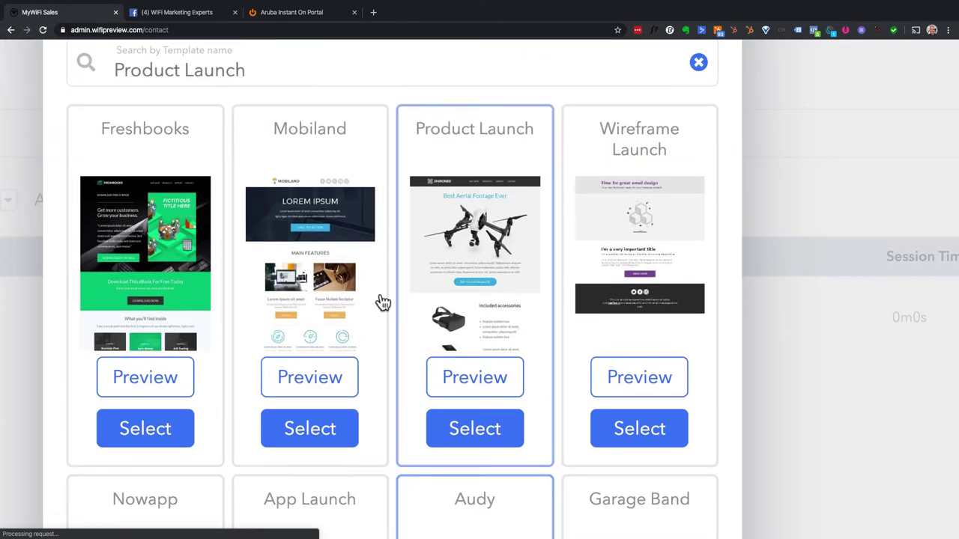
# - Replace the 'Product Launch' template search with 'deli' and scroll the results
pyautogui.click(277, 95)
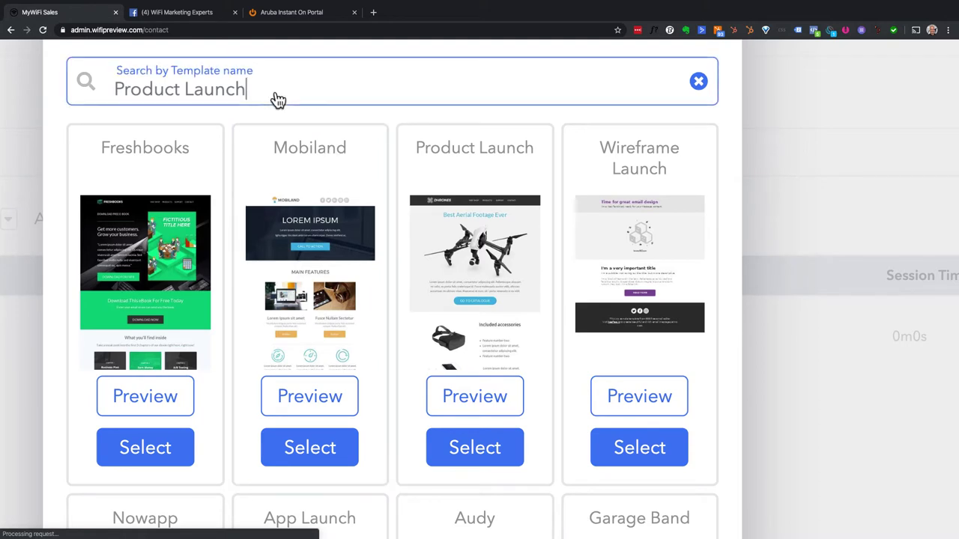
pyautogui.tripleClick(276, 91)
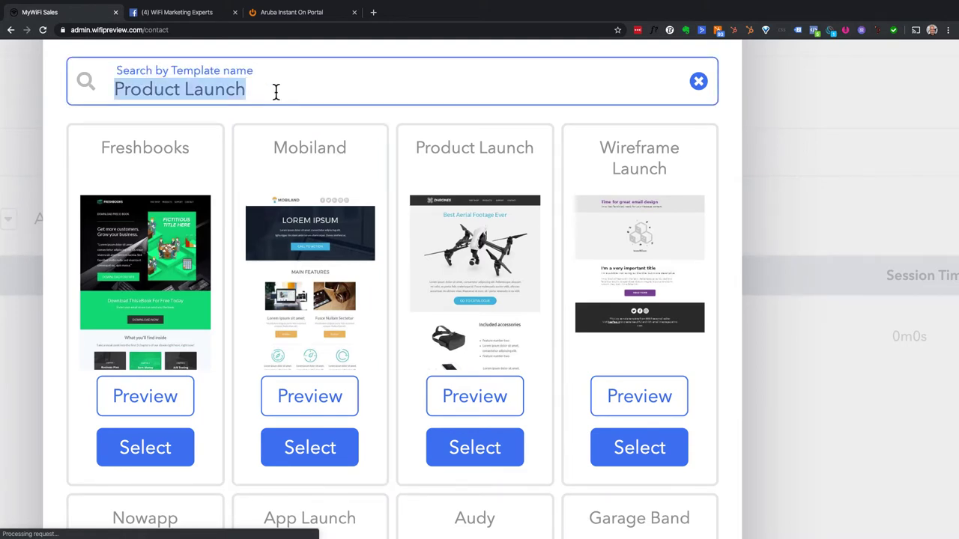
pyautogui.write('deli')
pyautogui.scroll(-3, 274, 112)
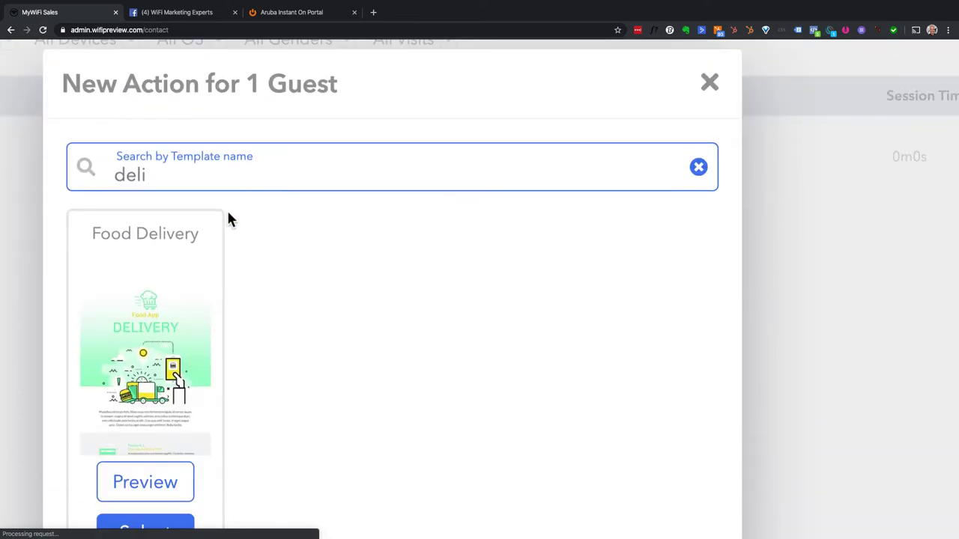
pyautogui.scroll(-1, 188, 325)
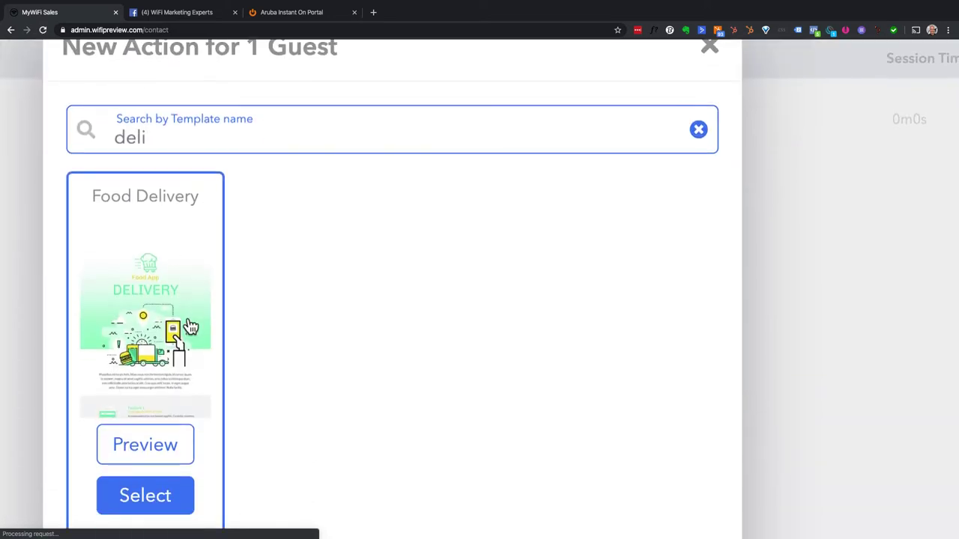
# - Search templates for 'res', reviewing Restaurant and Reservation Confirmation matches at normal page zoom
pyautogui.tripleClick(164, 137)
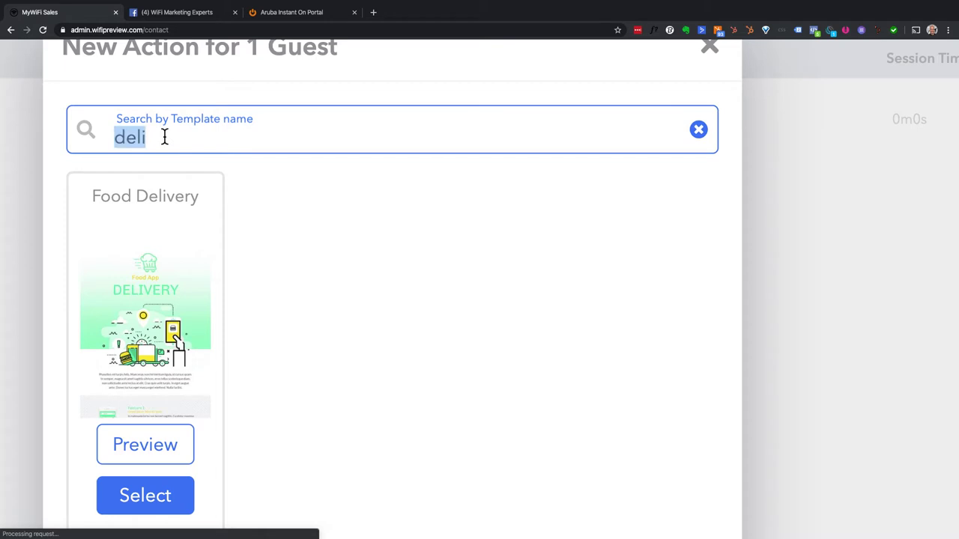
pyautogui.write('reaa')
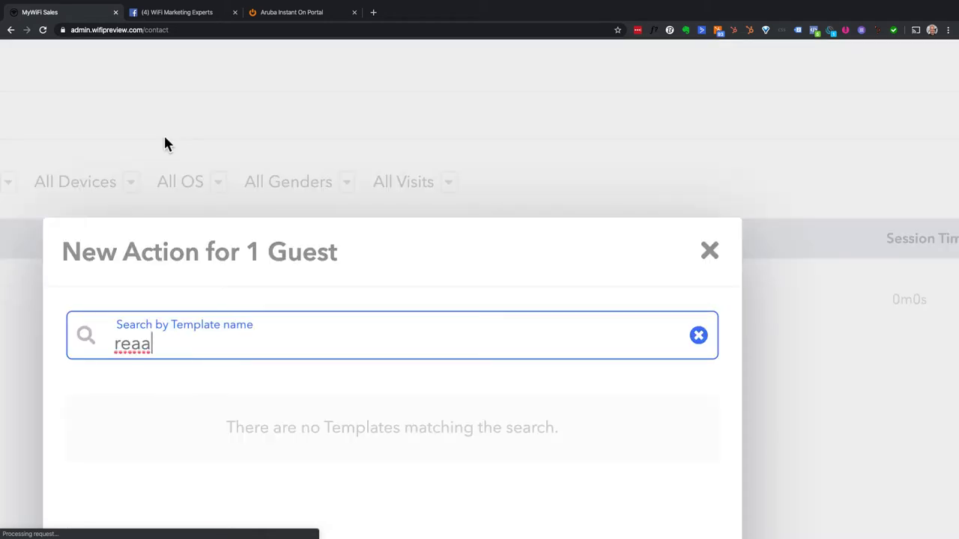
pyautogui.press('BackSpace')
pyautogui.press('BackSpace')
pyautogui.write('s')
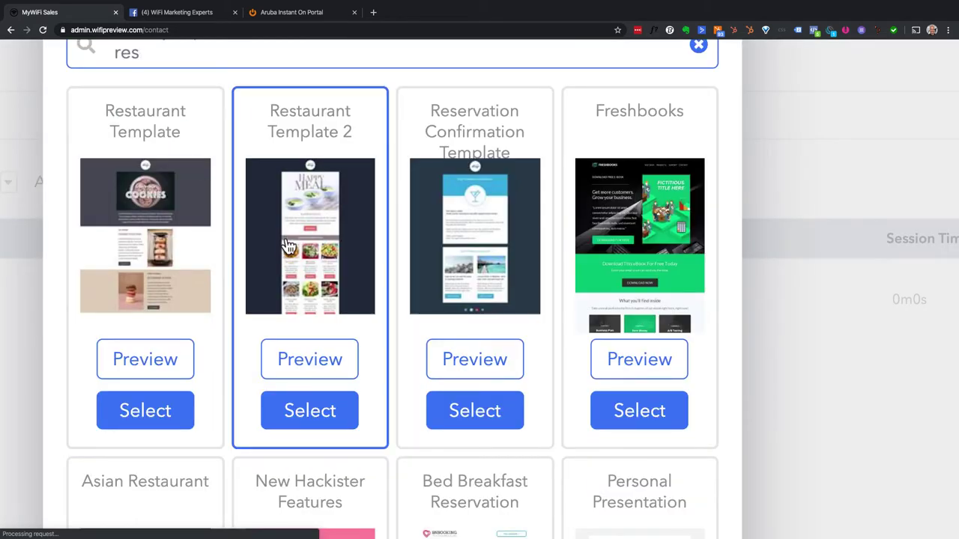
pyautogui.scroll(-2, 288, 245)
pyautogui.scroll(-8, 289, 245)
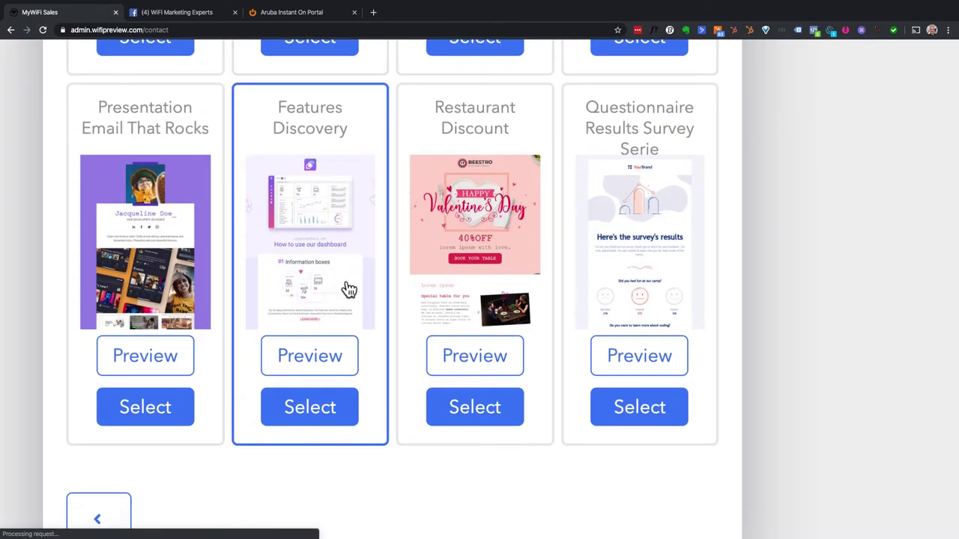
pyautogui.scroll(5, 346, 287)
pyautogui.scroll(5, 348, 289)
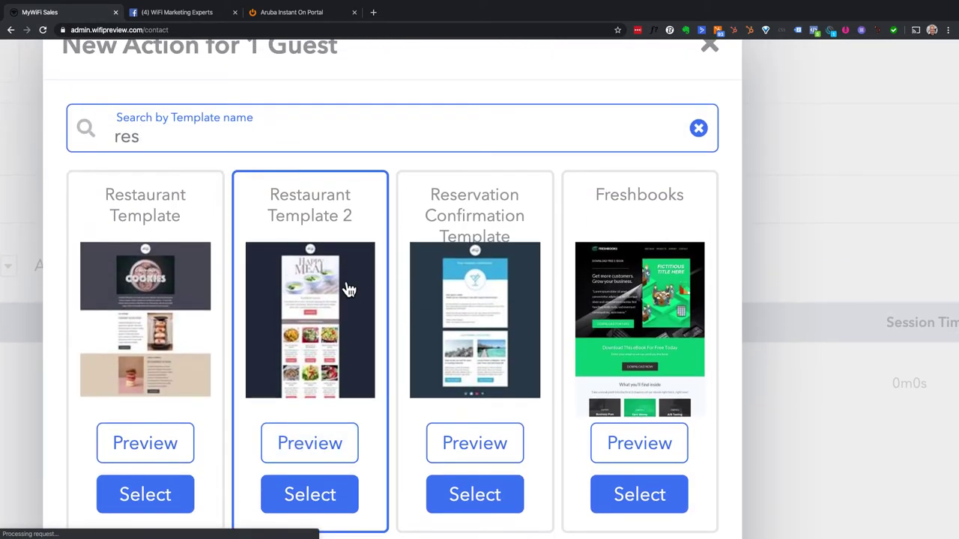
pyautogui.hotkey('ctrl', 'a')
pyautogui.hotkey('ctrl', '0')
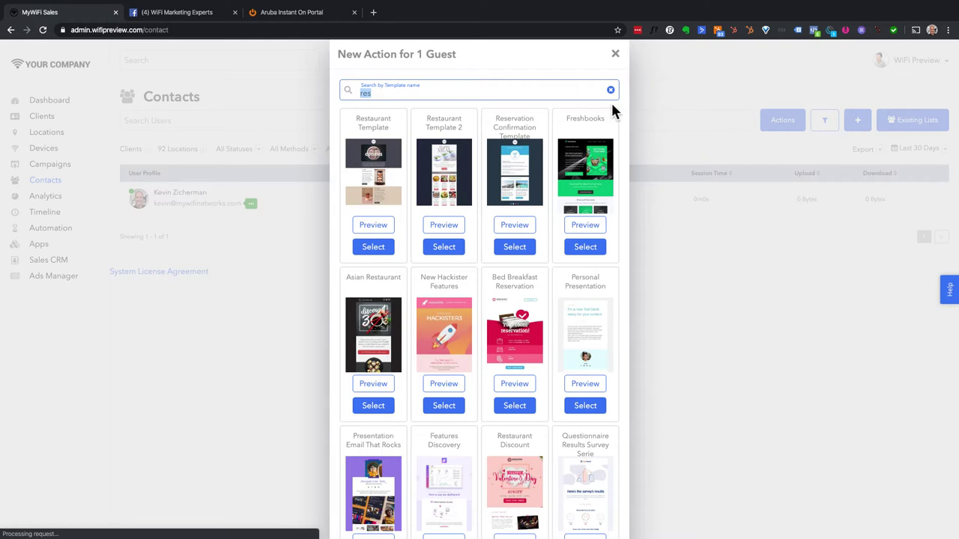
pyautogui.scroll(-2, 528, 254)
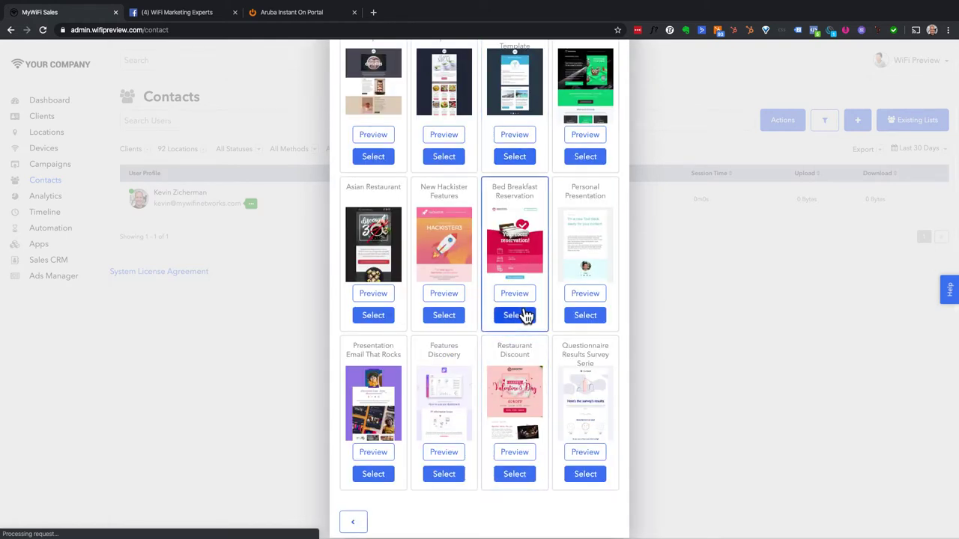
pyautogui.scroll(2, 524, 315)
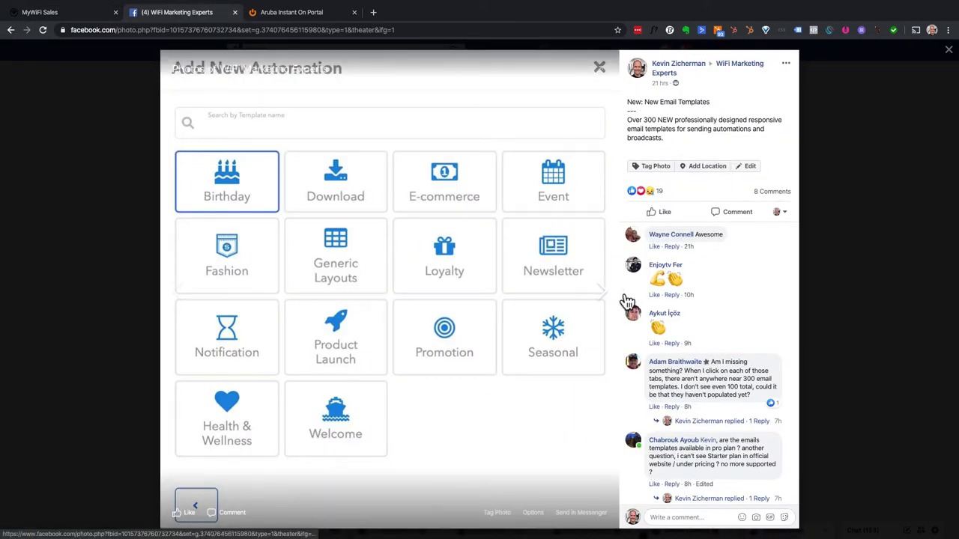
# - Step back two photos in the group photo viewer toward the SMTP email provider post
pyautogui.click(178, 298)
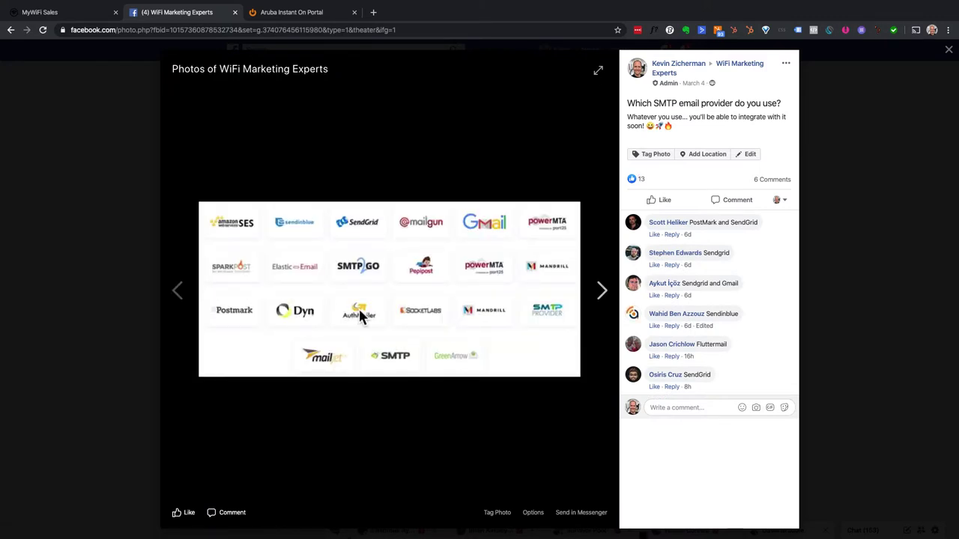
pyautogui.click(173, 292)
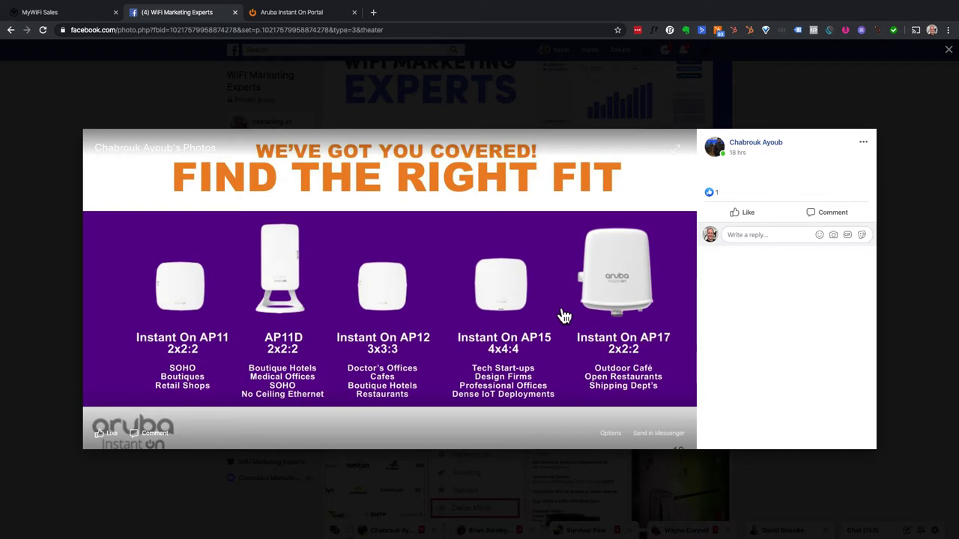
# - Open the Aruba Instant On photo from the group's Photos, read its comments, and enlarge the comparison image
pyautogui.click(891, 121)
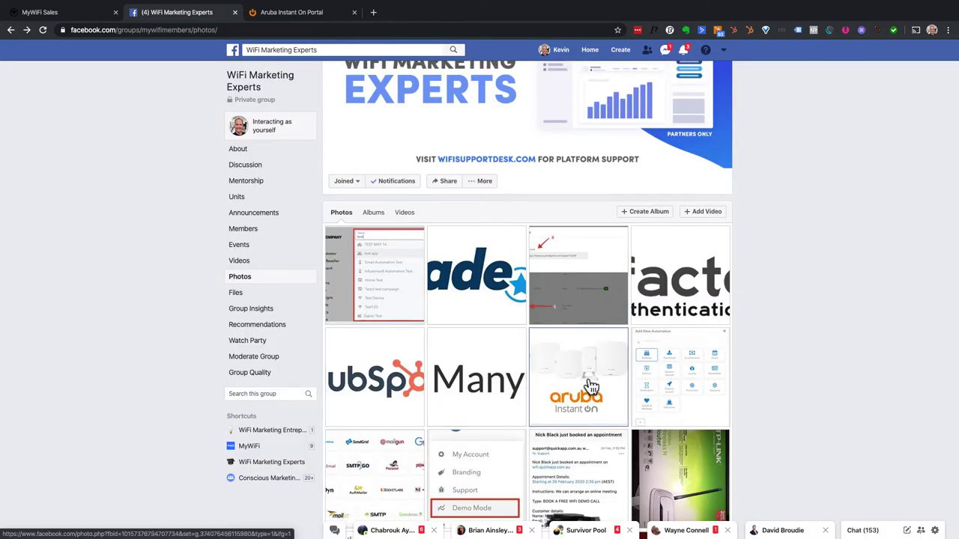
pyautogui.click(586, 387)
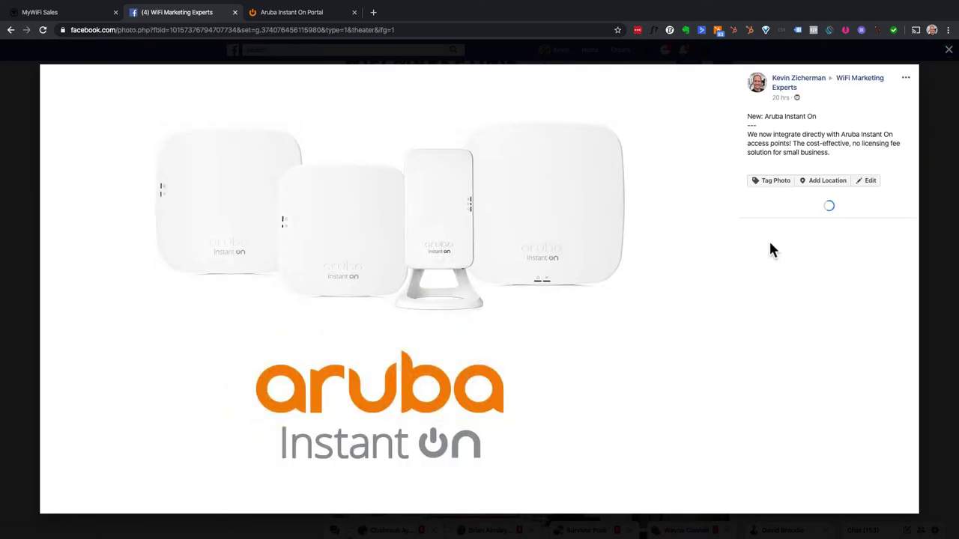
pyautogui.scroll(-4, 820, 405)
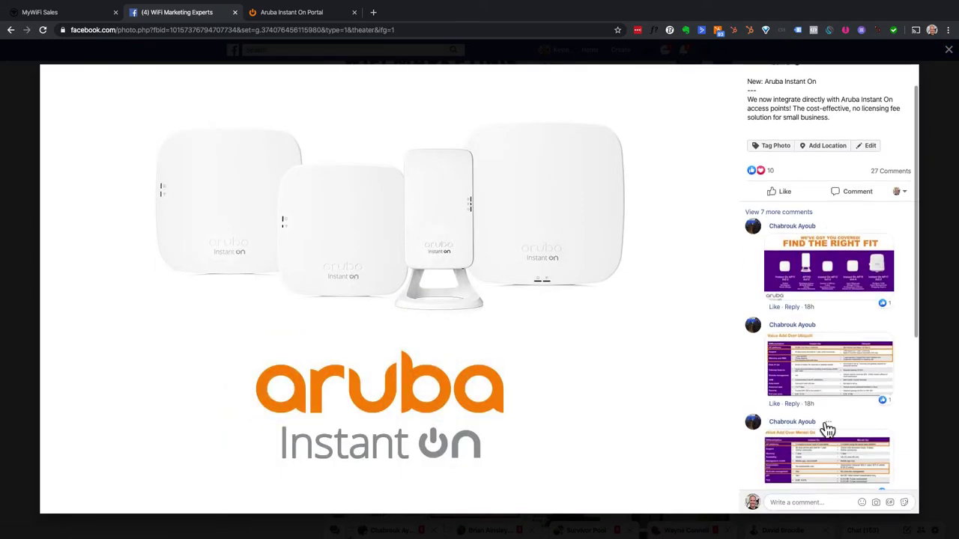
pyautogui.scroll(-3, 826, 428)
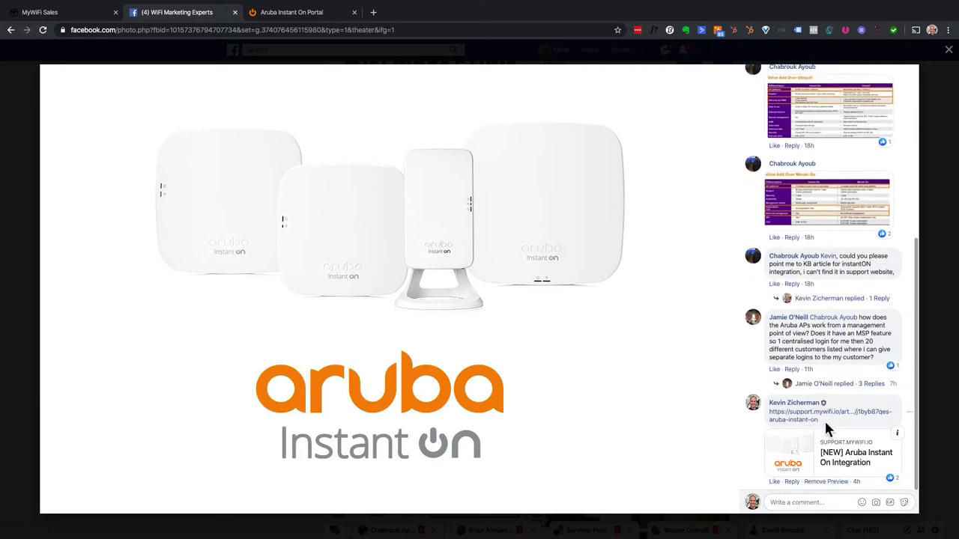
pyautogui.scroll(4, 824, 428)
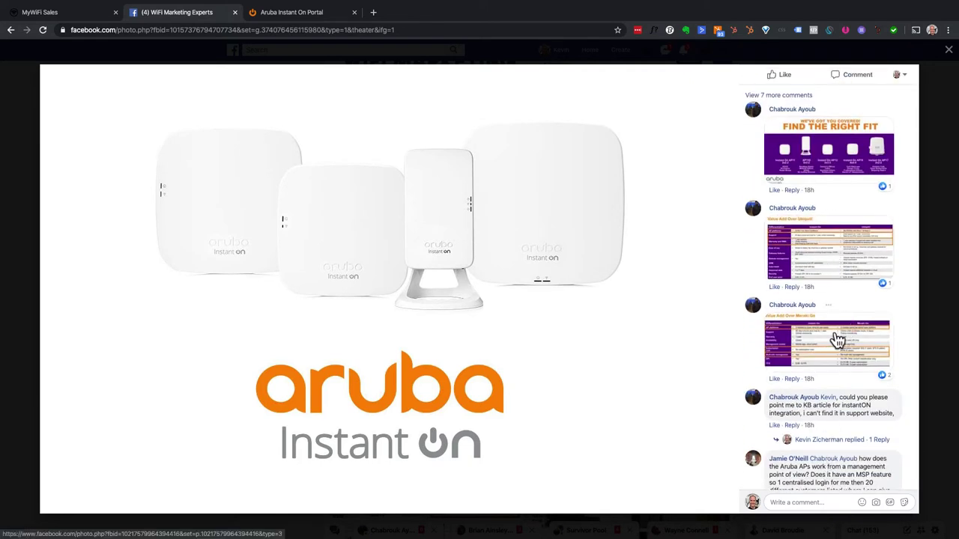
pyautogui.click(836, 339)
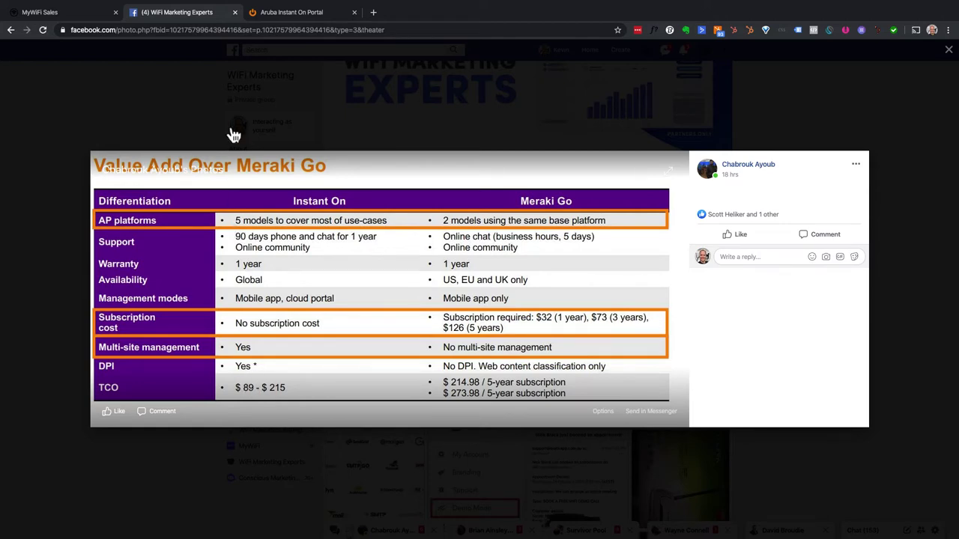
# - Close the Instant On vs Meraki Go comparison viewer, returning to the group Photos grid
pyautogui.press('Escape')
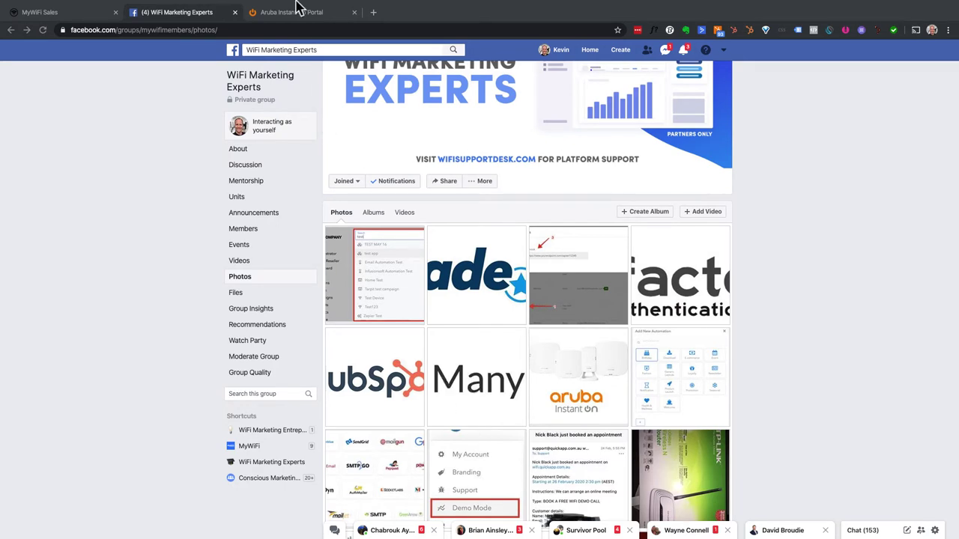
# - Switch to the Aruba Instant On Portal and log in with the saved credentials
pyautogui.click(302, 6)
pyautogui.click(165, 122)
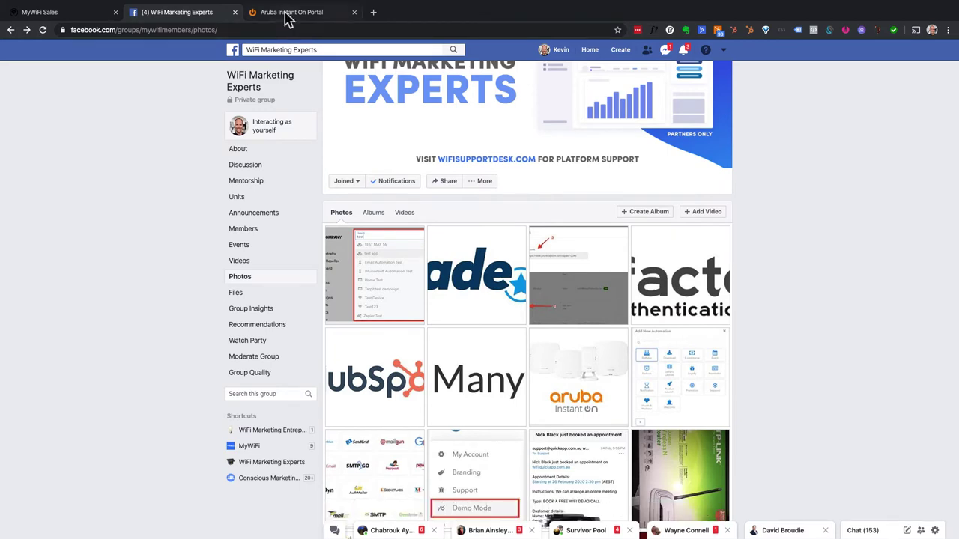
pyautogui.click(287, 13)
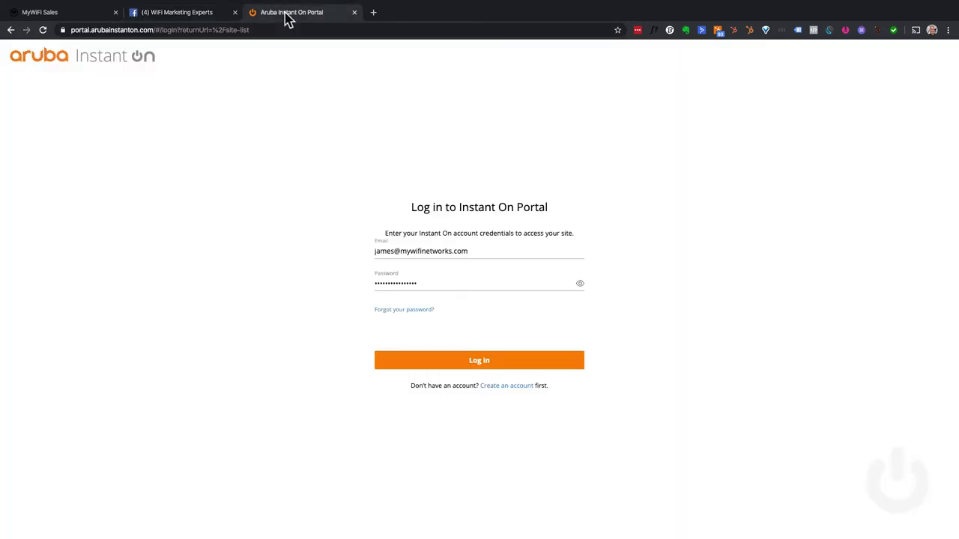
pyautogui.click(492, 363)
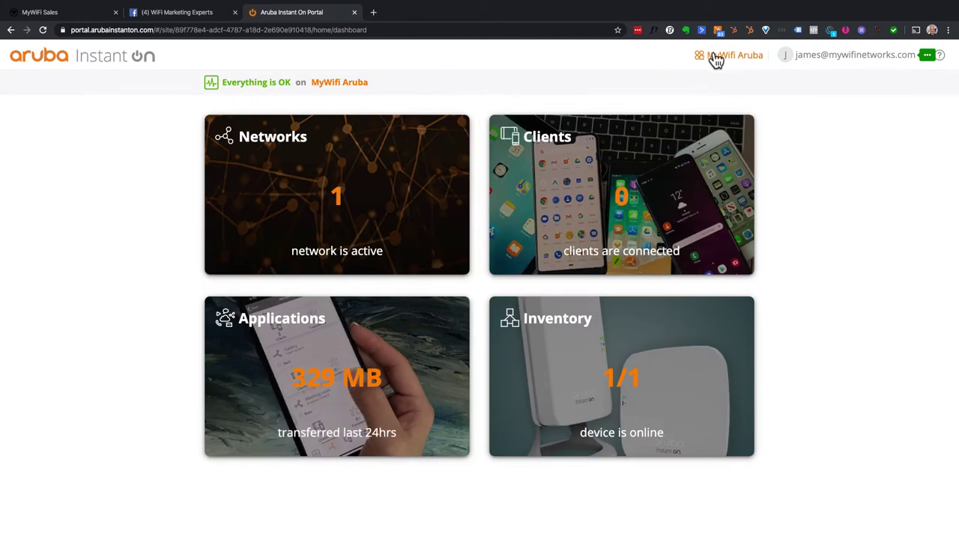
pyautogui.click(711, 57)
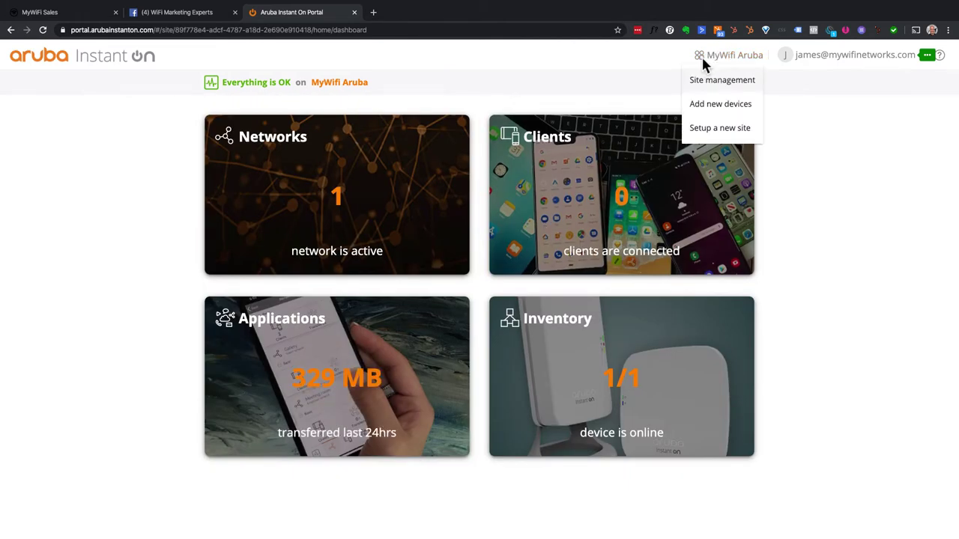
pyautogui.click(721, 132)
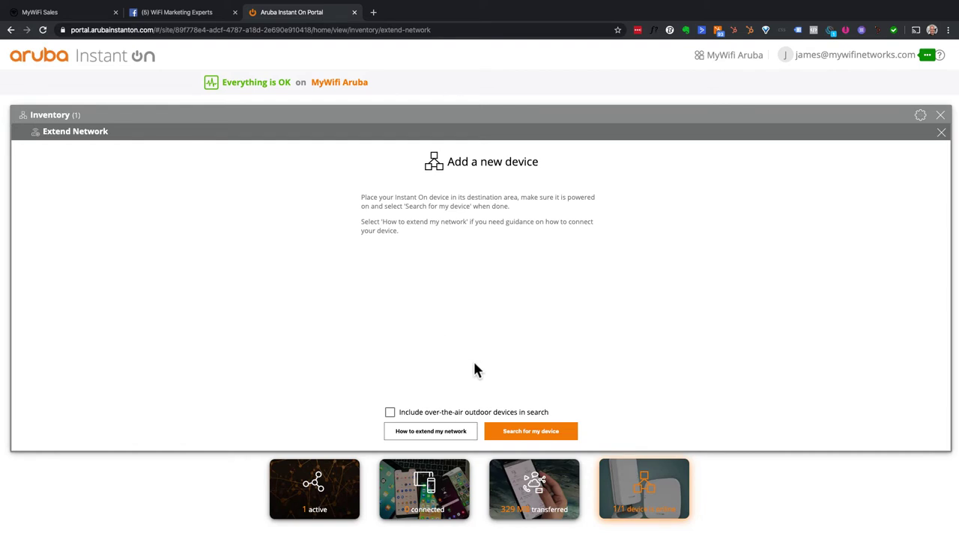
pyautogui.click(727, 55)
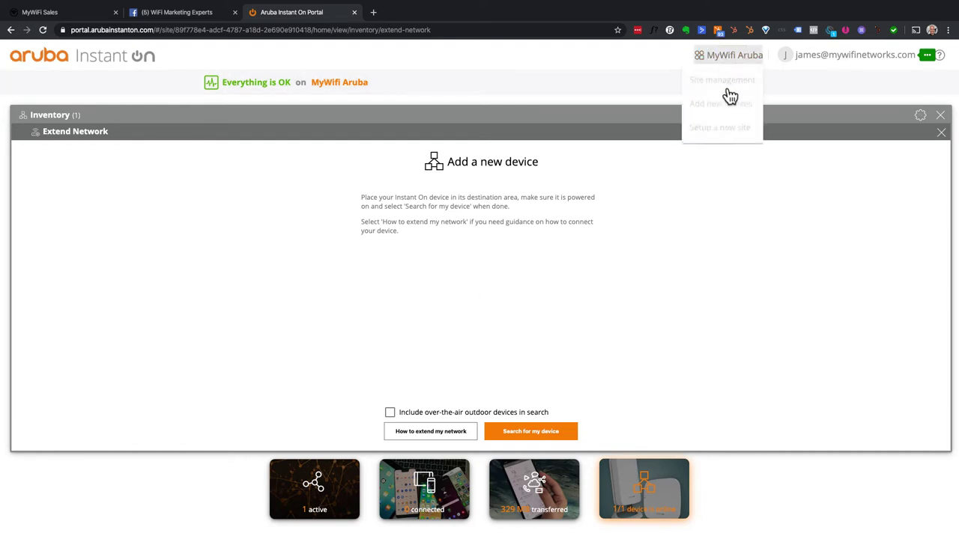
pyautogui.click(719, 129)
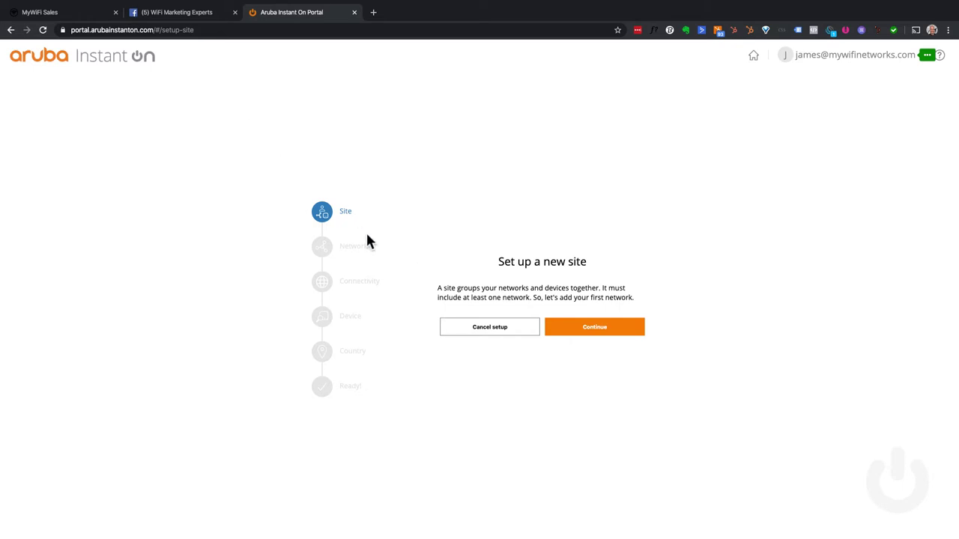
pyautogui.click(756, 58)
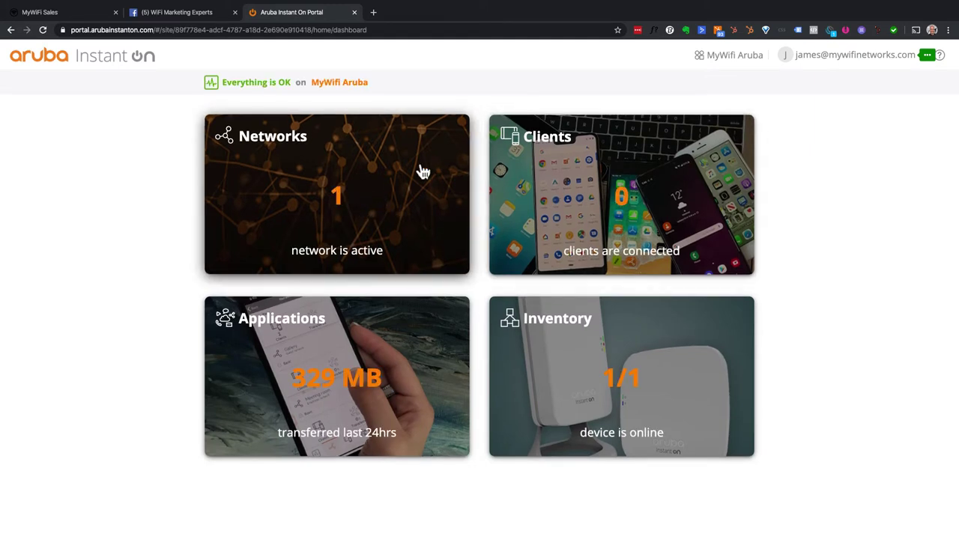
# - Open the per-category application usage table and expand, then collapse, the Lifestyle row
pyautogui.click(367, 397)
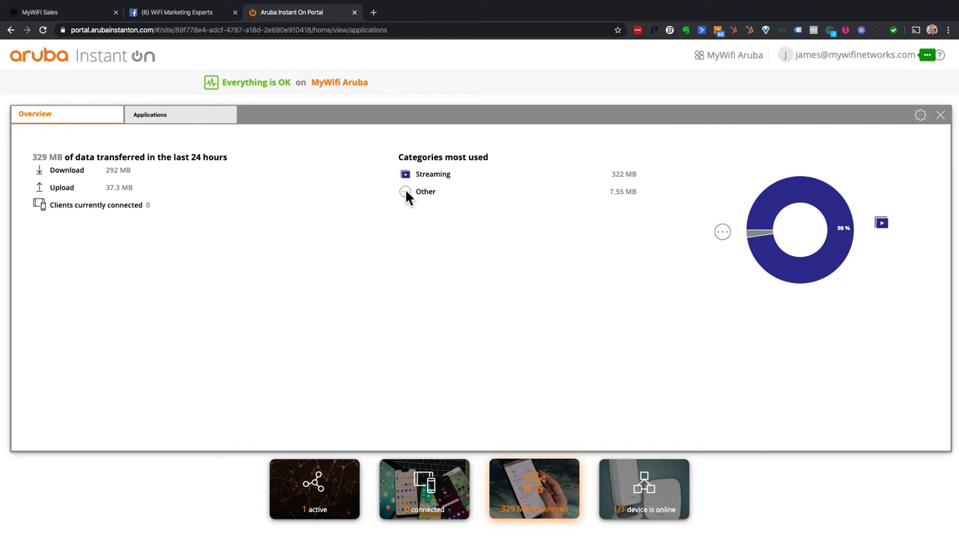
pyautogui.click(138, 114)
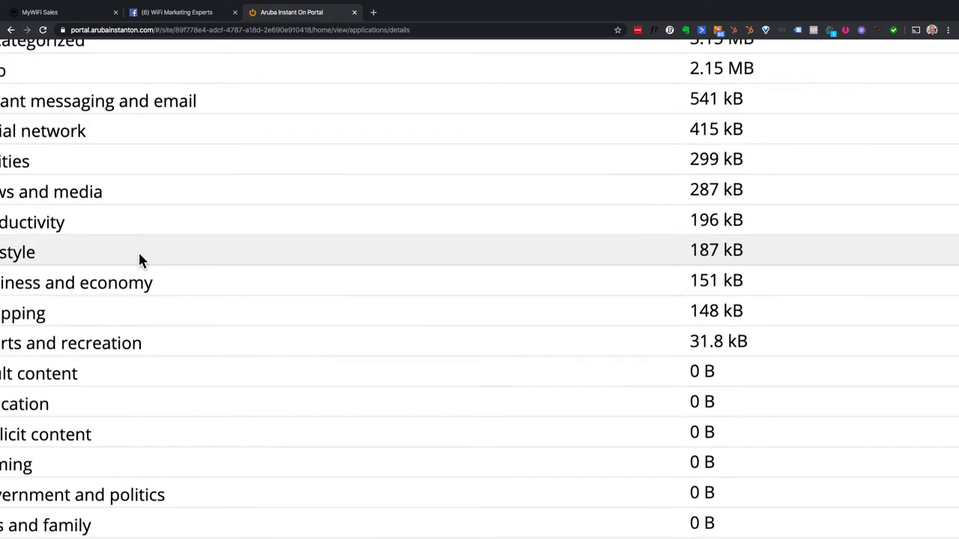
pyautogui.hscroll(-3, 139, 260)
pyautogui.scroll(2, 138, 253)
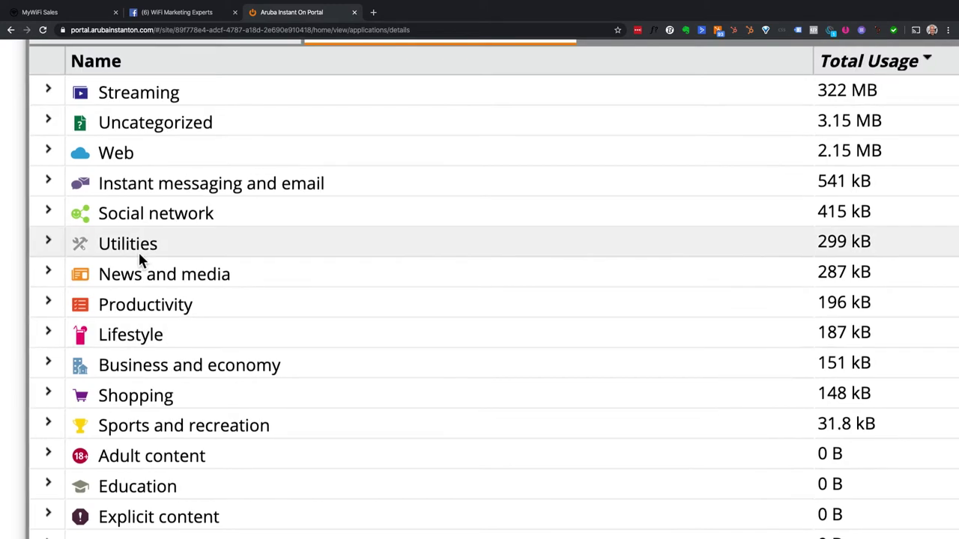
pyautogui.scroll(-5, 138, 250)
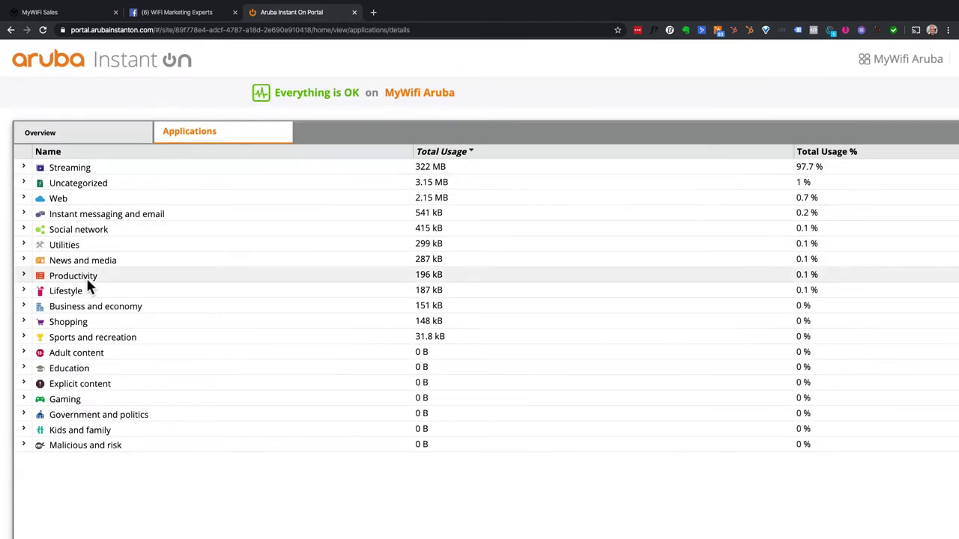
pyautogui.click(25, 293)
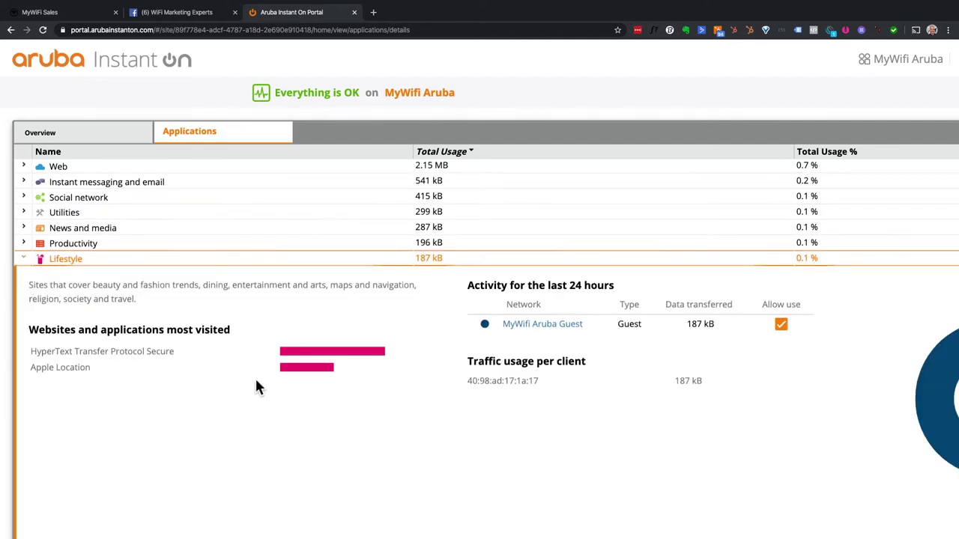
pyautogui.click(23, 259)
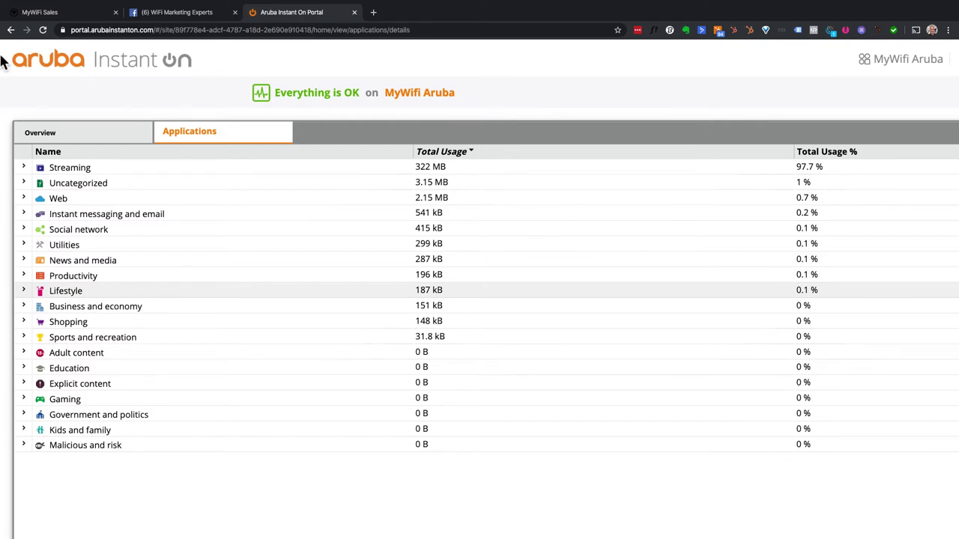
# - From the Overview, open the '1 active' networks list and reload it to show MyWifi Aruba Guest
pyautogui.click(70, 140)
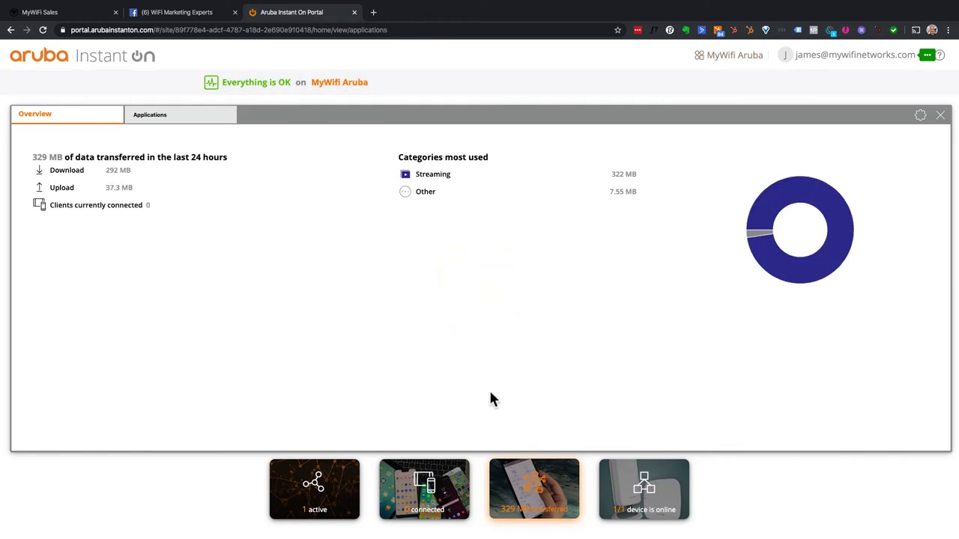
pyautogui.click(328, 489)
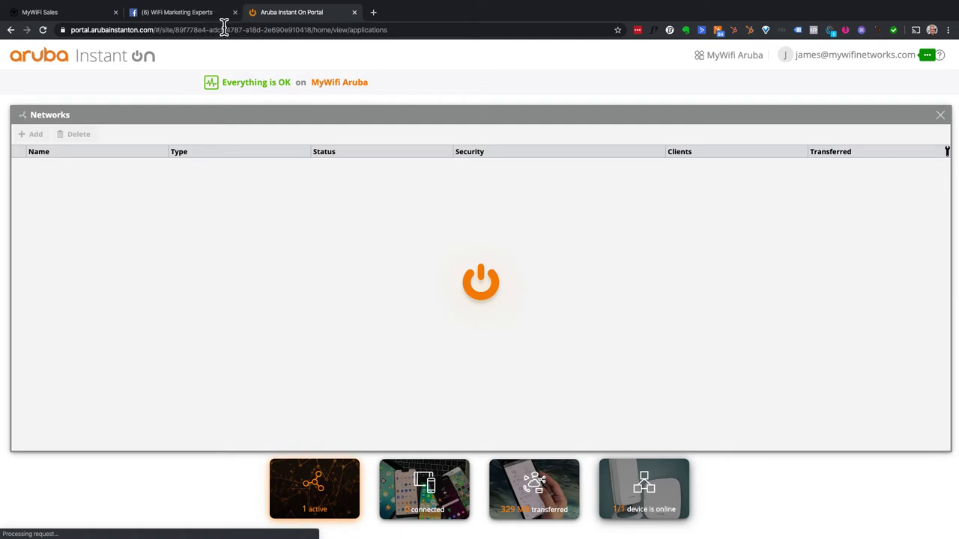
pyautogui.click(43, 30)
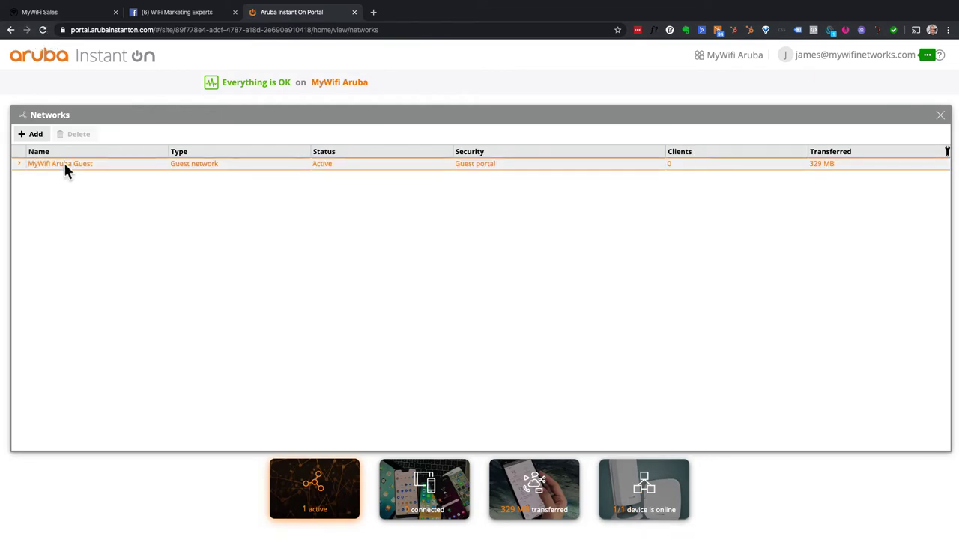
# - Expand the MyWifi Aruba Guest network and open its 'Customize guest portal' settings
pyautogui.click(20, 171)
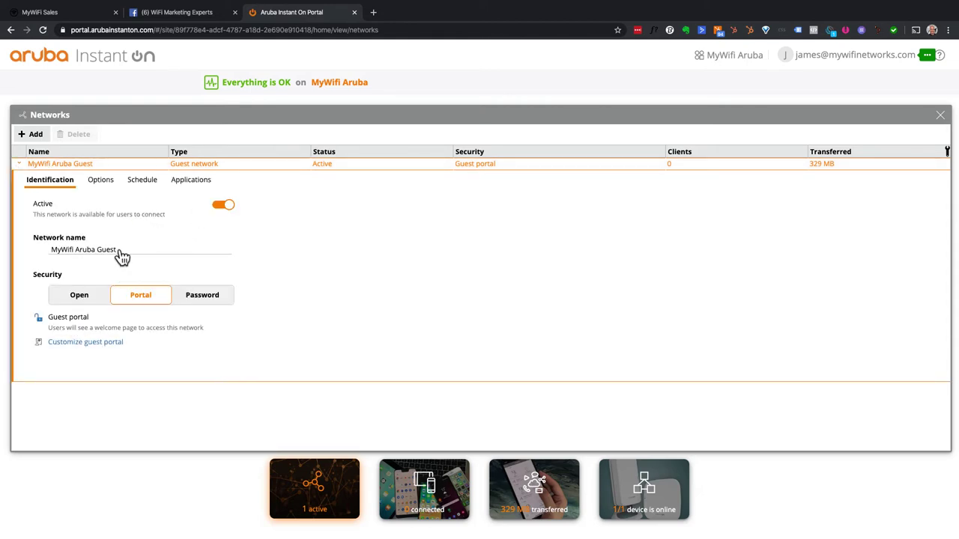
pyautogui.click(106, 343)
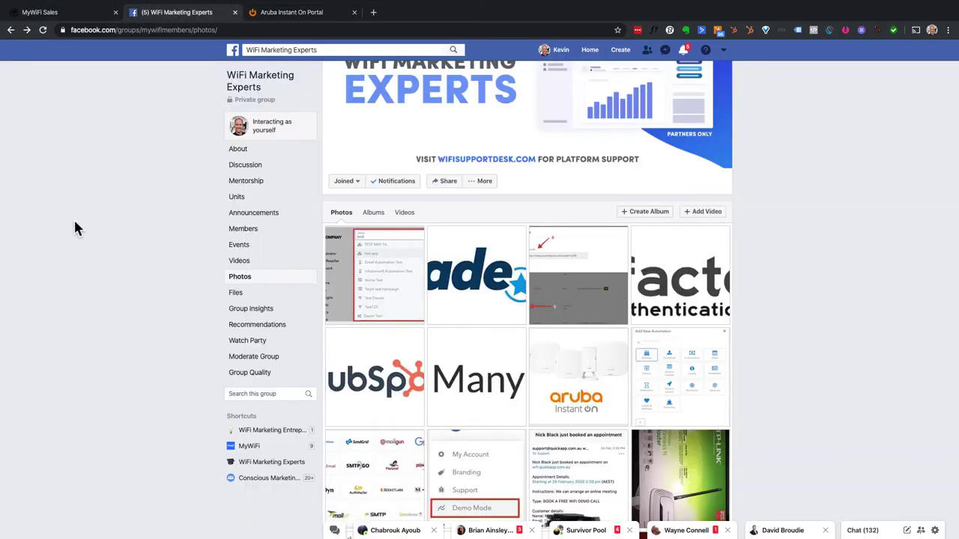
# - Return to the MyWiFi Sales tab and open the Devices page
pyautogui.click(94, 13)
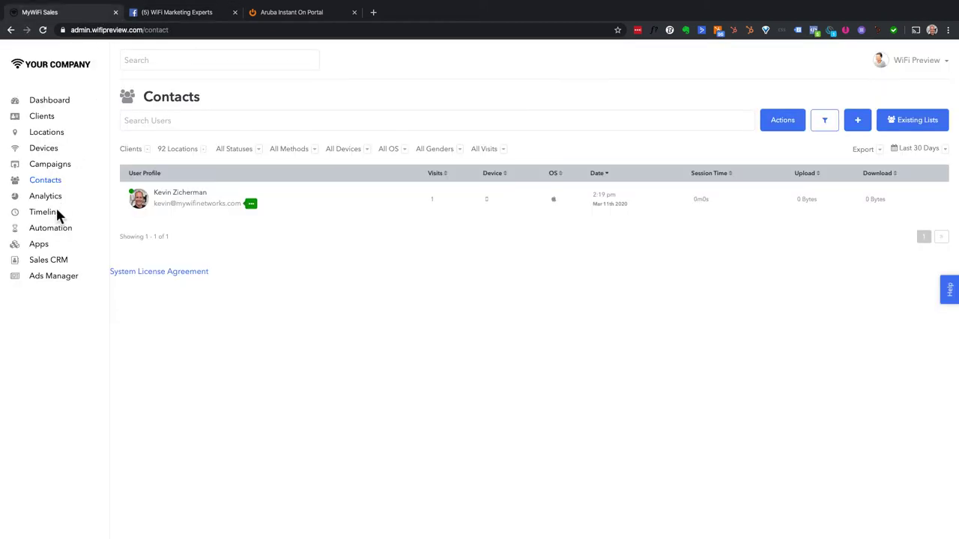
pyautogui.click(51, 149)
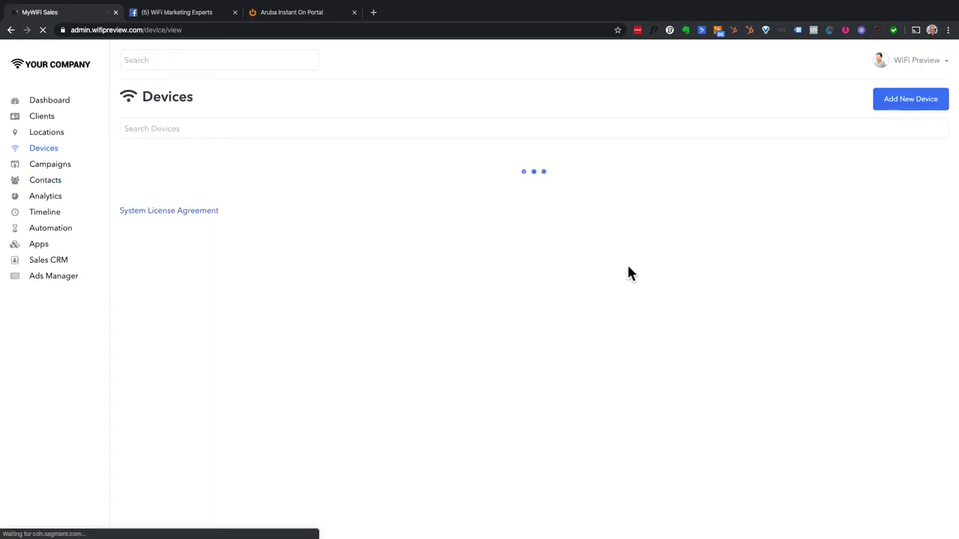
# - Start a new Aruba Instant On device for the Pizza Hut, Parkhurst Plaza location
pyautogui.click(898, 103)
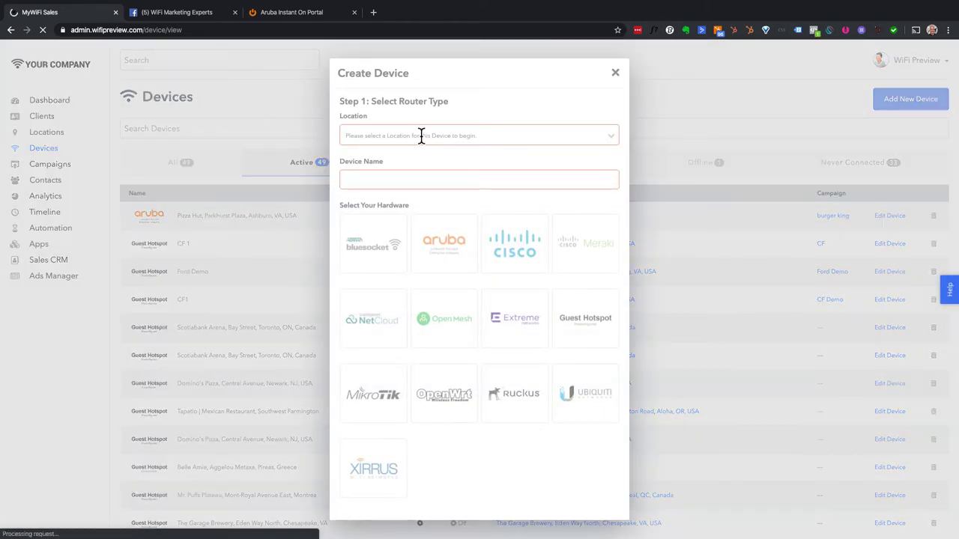
pyautogui.click(411, 138)
pyautogui.click(411, 157)
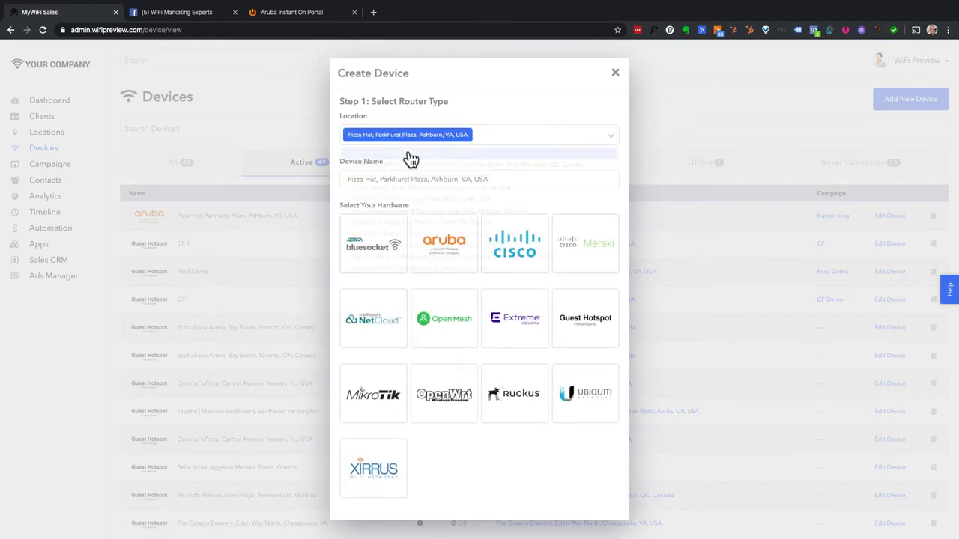
pyautogui.click(444, 242)
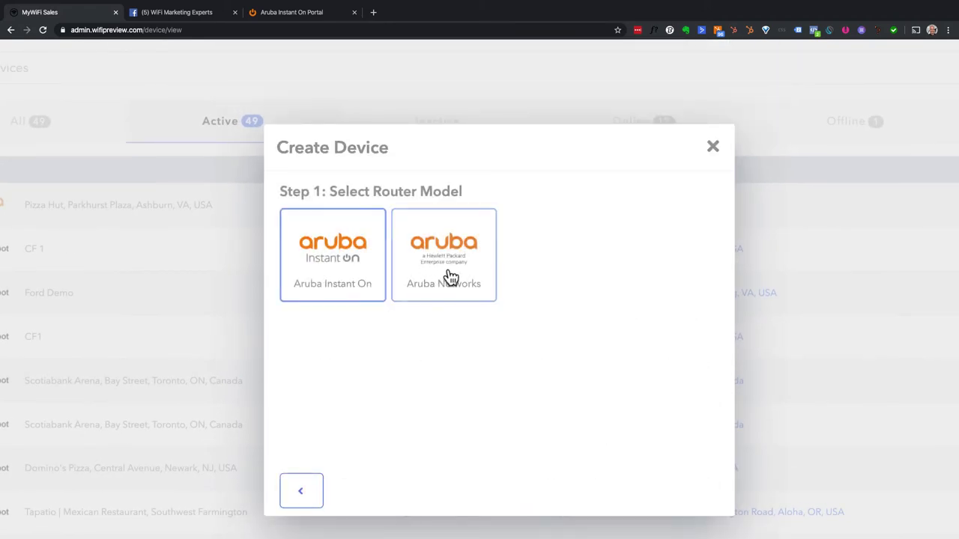
pyautogui.click(450, 225)
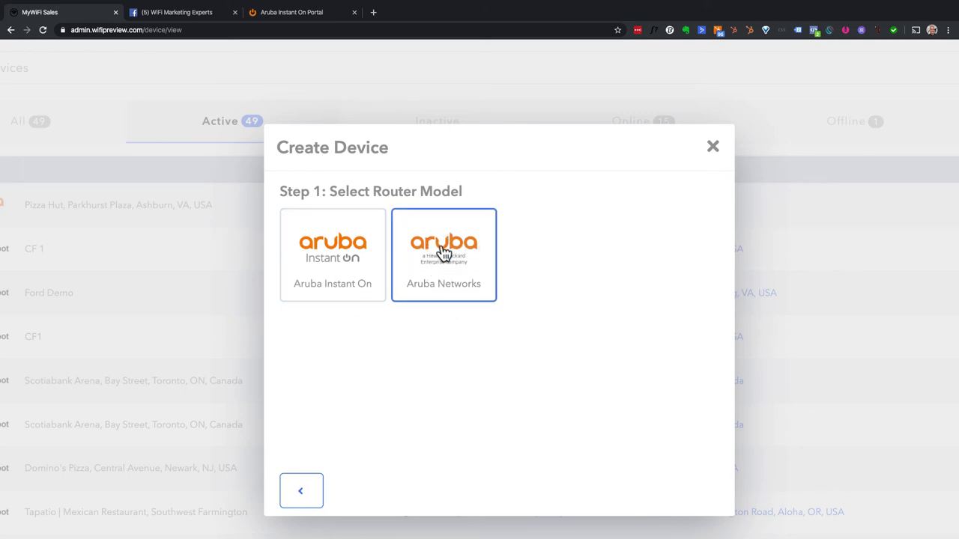
pyautogui.click(364, 291)
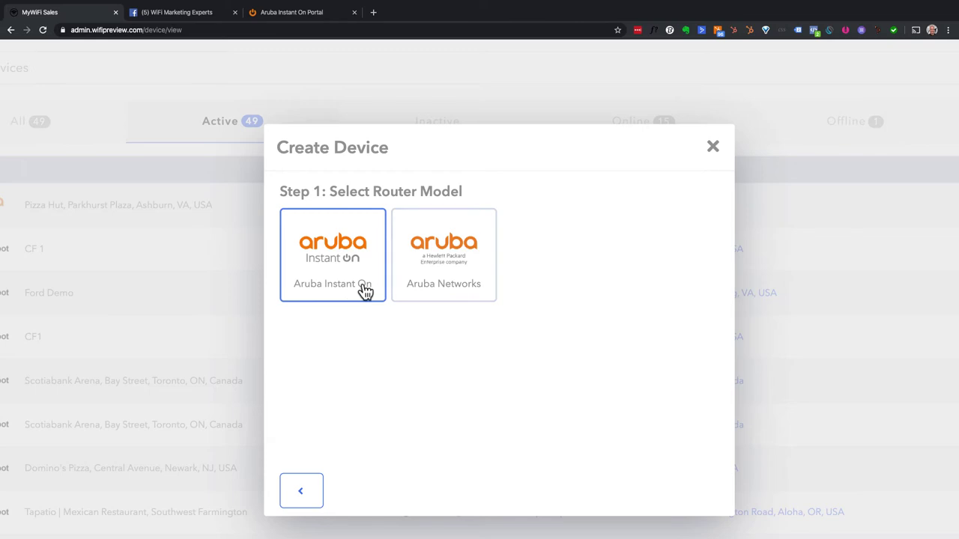
pyautogui.click(331, 260)
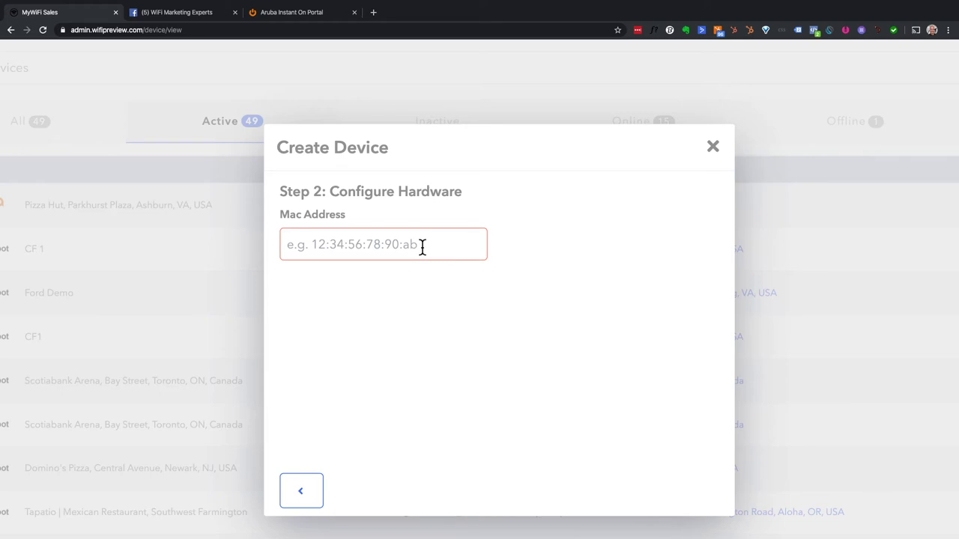
# - Cancel the device setup, reset the zoom, and go to the Facebook group tab
pyautogui.click(712, 148)
pyautogui.hotkey('ctrl', '0')
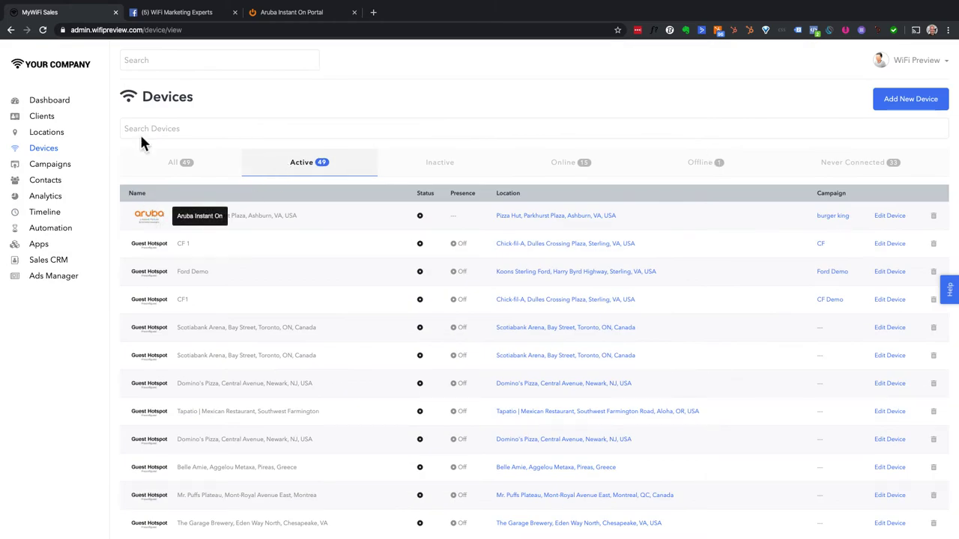
pyautogui.click(191, 15)
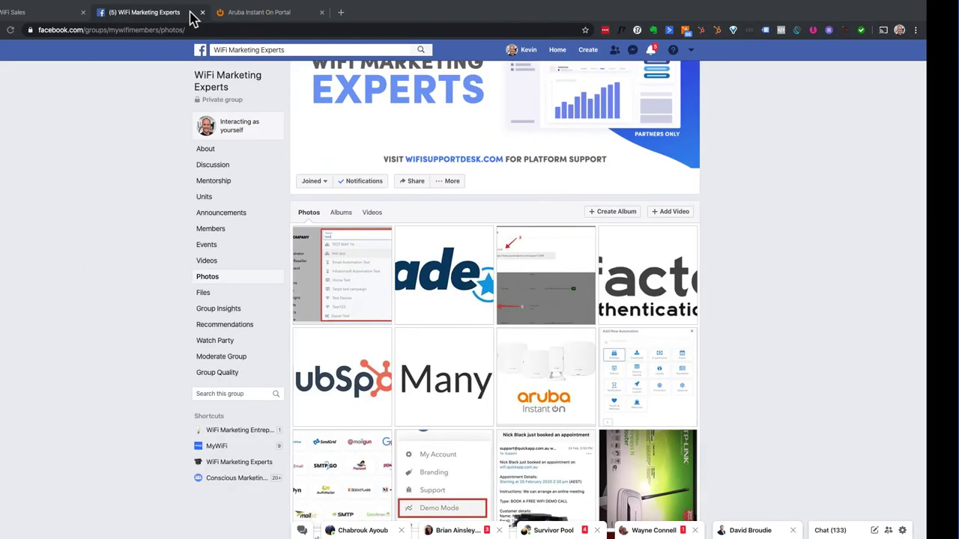
# - View the ManyChat announcement photo, then return to MyWiFi's Automation page
pyautogui.click(524, 385)
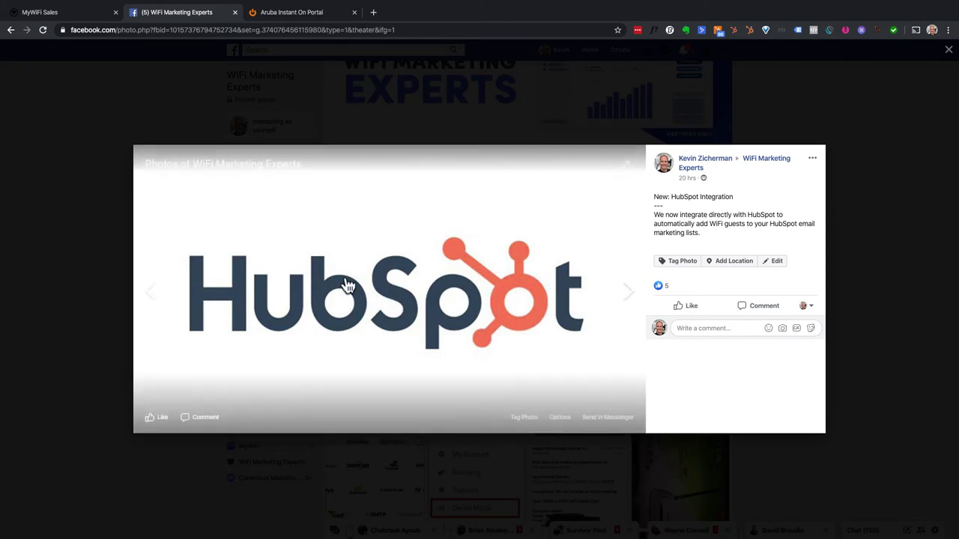
pyautogui.click(78, 15)
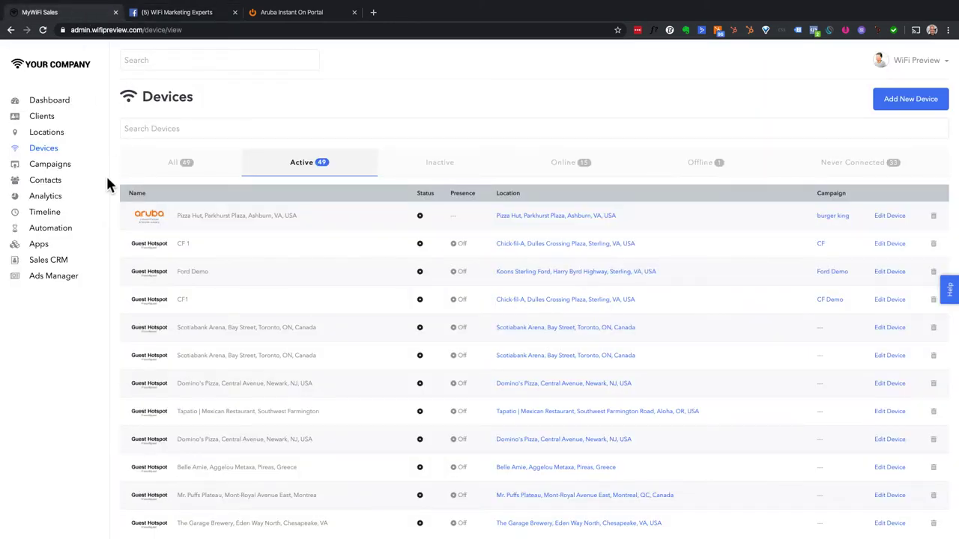
pyautogui.click(63, 230)
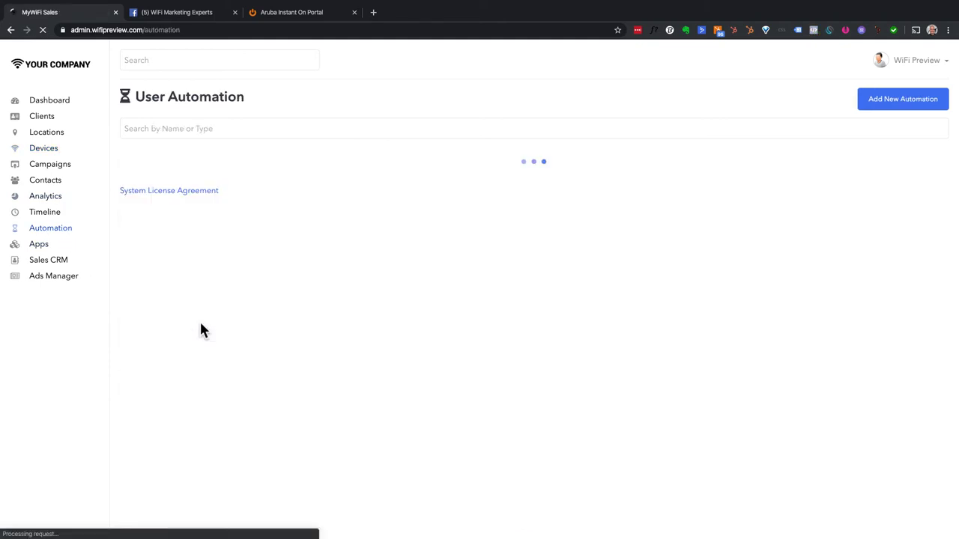
# - Create a new automation named 'HS Test' for the Pizza Hut location
pyautogui.click(882, 100)
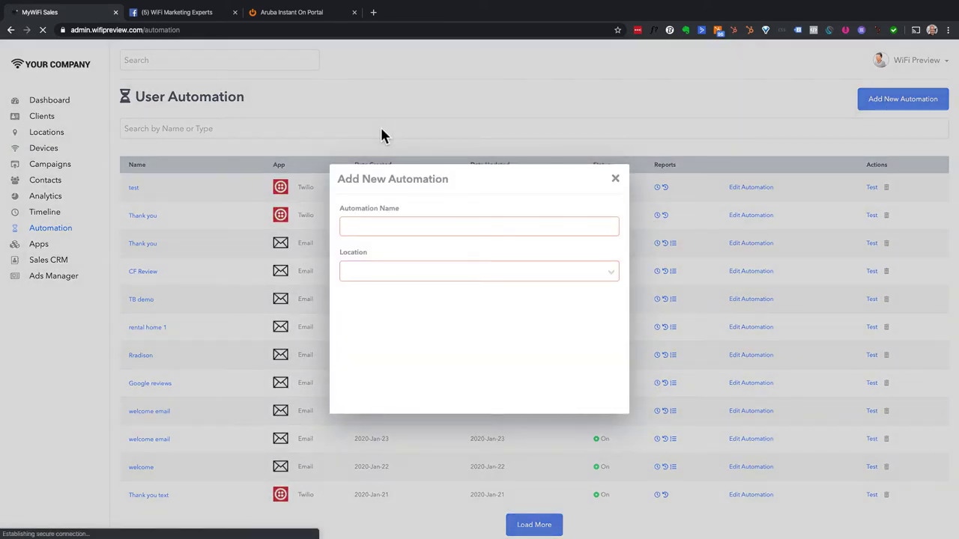
pyautogui.click(382, 229)
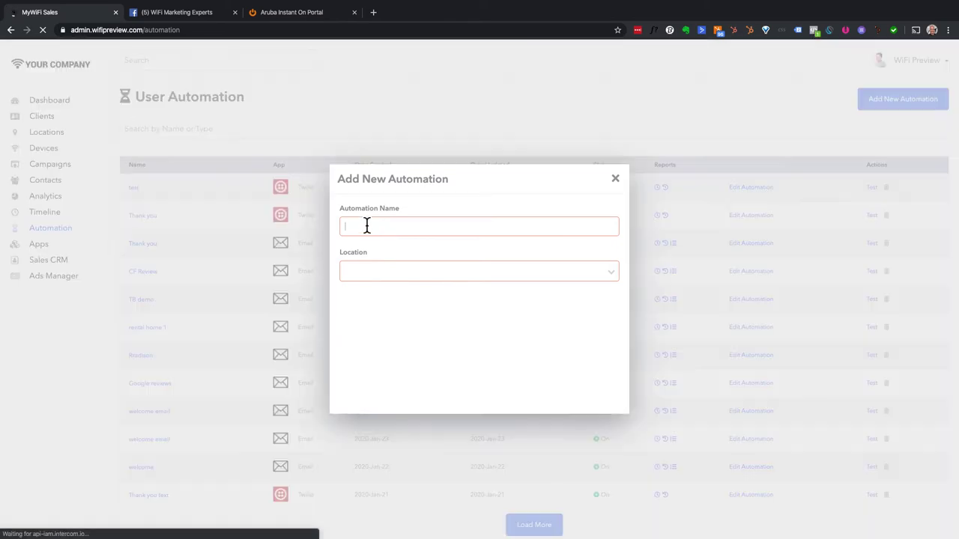
pyautogui.write('HS Test')
pyautogui.click(398, 272)
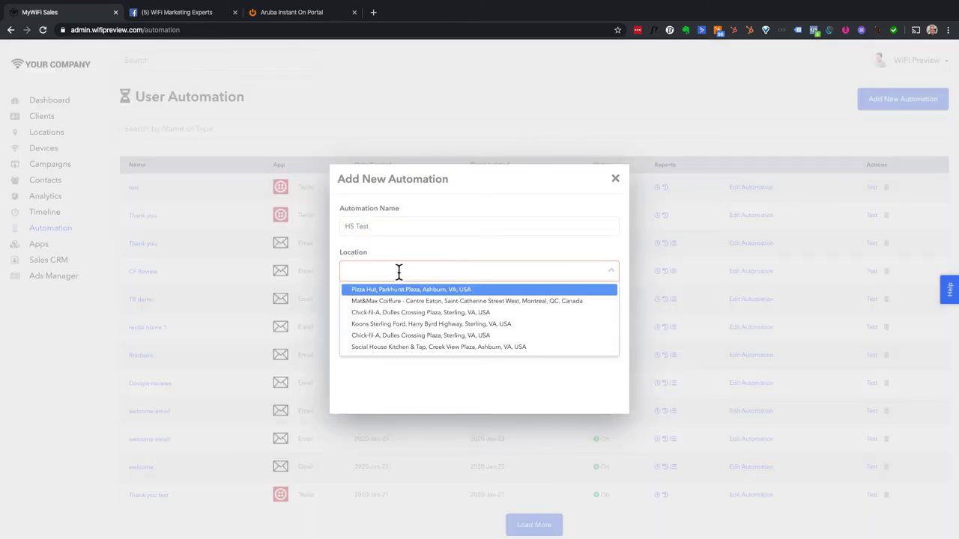
pyautogui.click(399, 291)
pyautogui.click(591, 398)
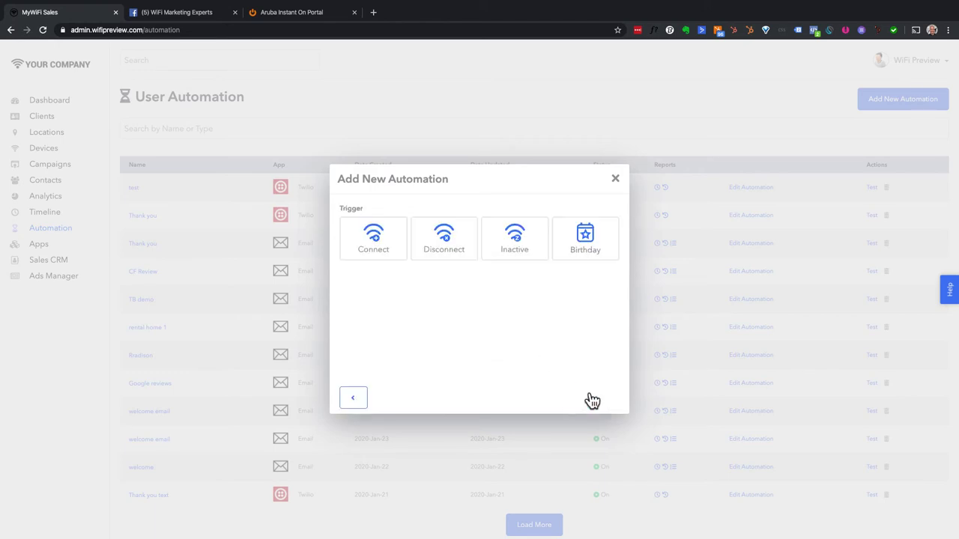
# - Trigger it on Connect, Real Time, Once, and add a HubSpot app connection
pyautogui.click(383, 250)
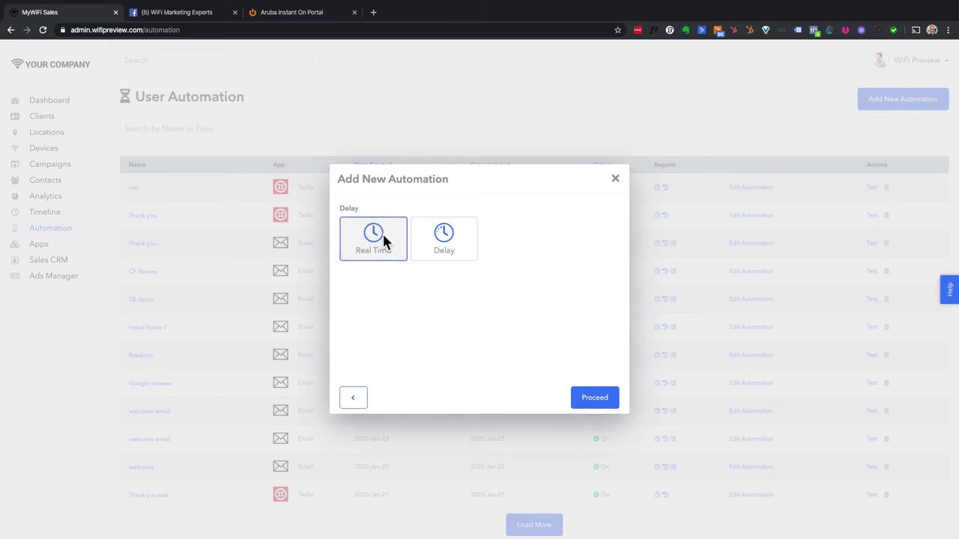
pyautogui.click(384, 243)
pyautogui.click(445, 250)
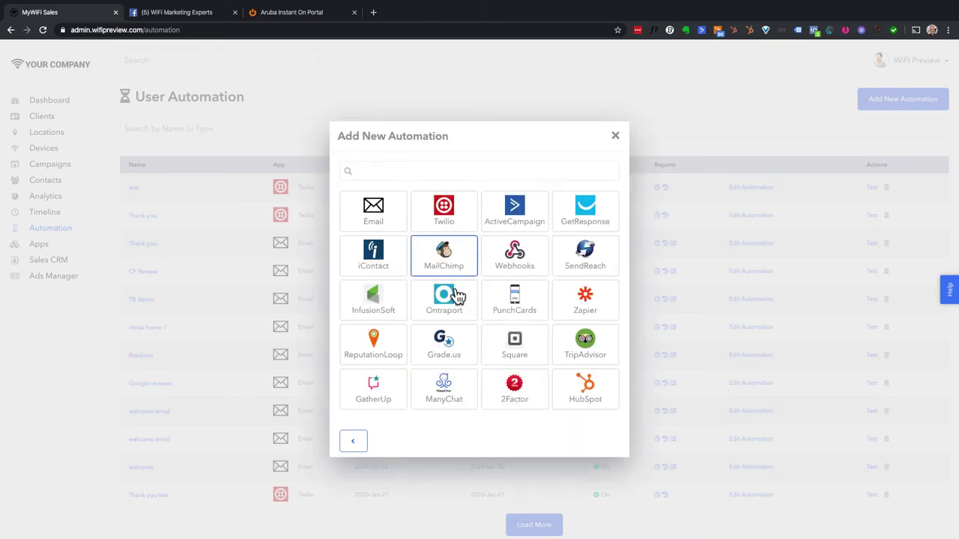
pyautogui.click(574, 386)
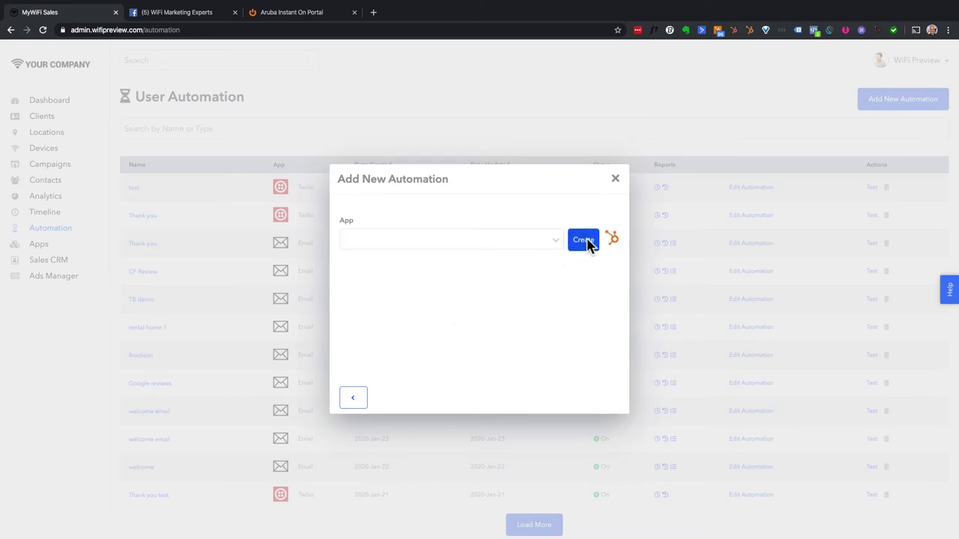
pyautogui.click(586, 242)
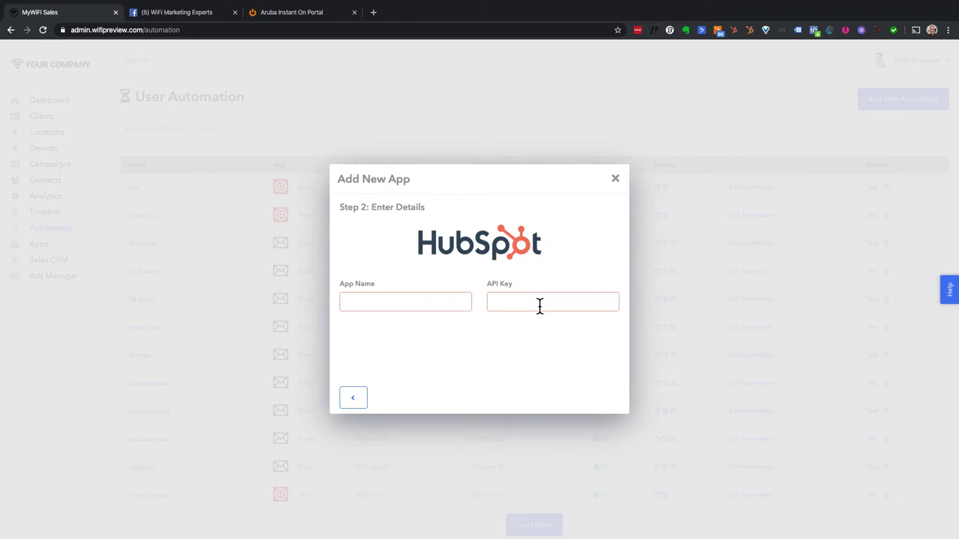
# - Back out of adding a new app and select HubSpot Direct Integration instead
pyautogui.click(353, 396)
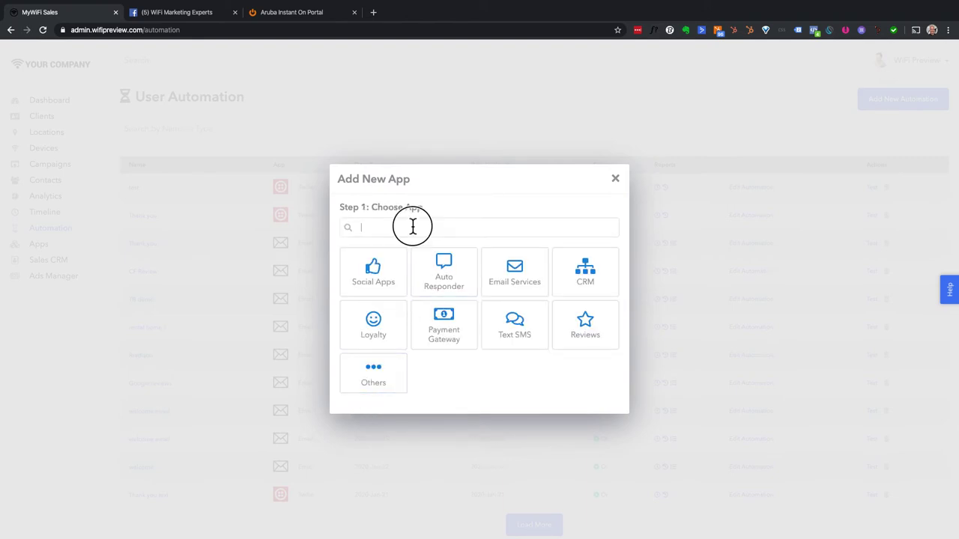
pyautogui.click(413, 226)
pyautogui.click(617, 102)
pyautogui.click(426, 237)
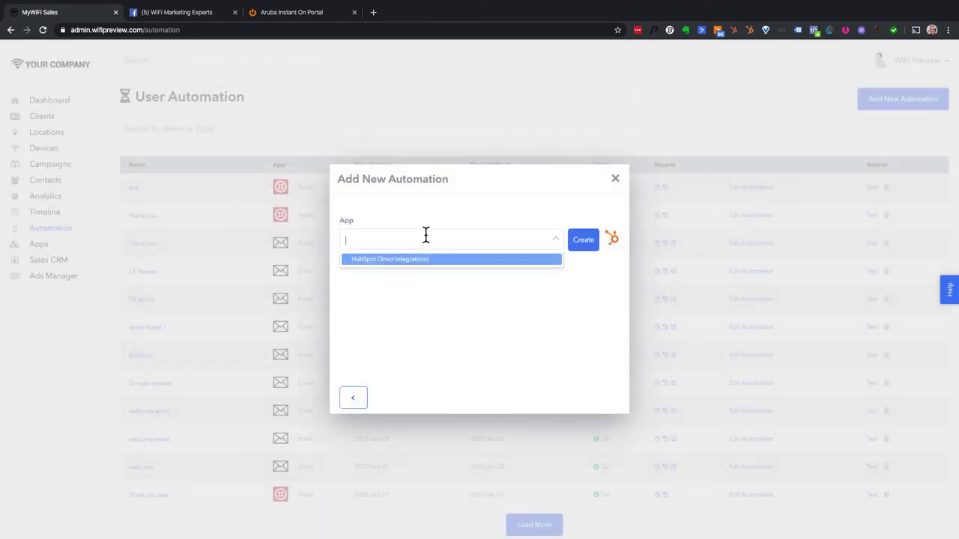
pyautogui.click(387, 259)
# - Choose the Intercom: Users static list, then discard the automation and switch to Facebook
pyautogui.click(412, 285)
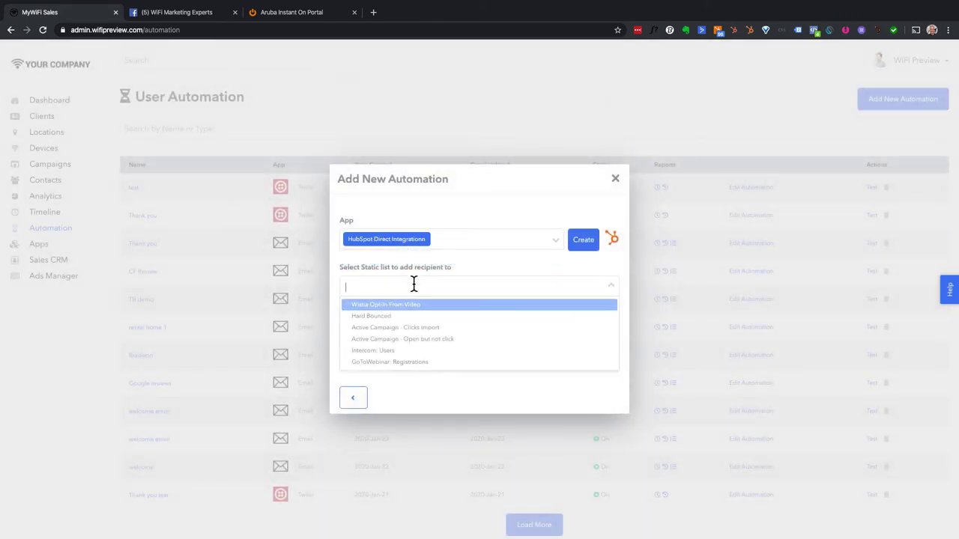
pyautogui.scroll(-1, 402, 322)
pyautogui.click(405, 353)
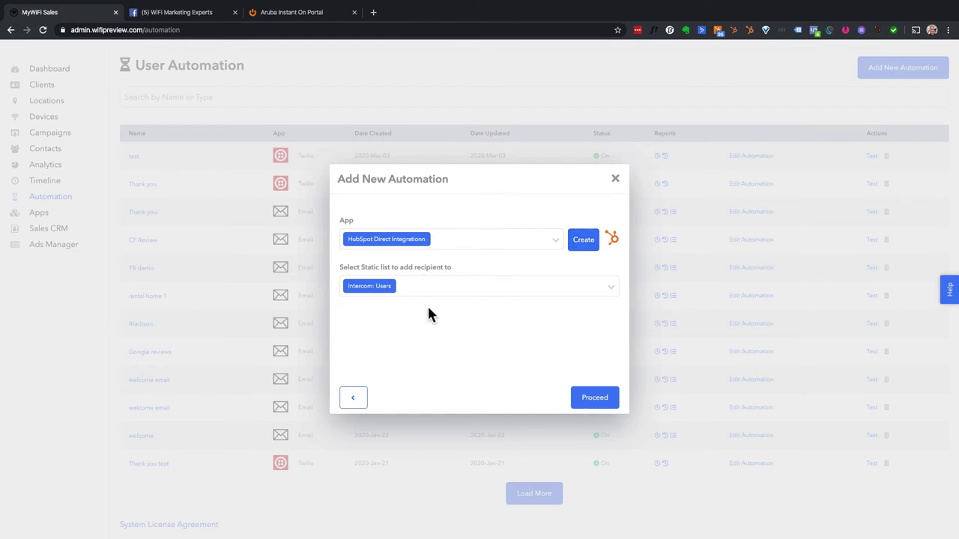
pyautogui.click(614, 179)
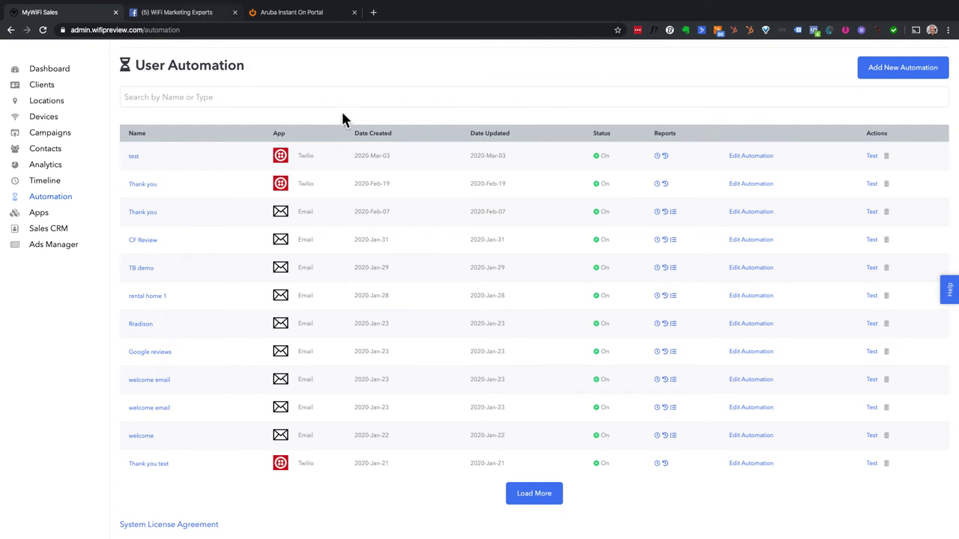
pyautogui.hotkey('ctrl', 'Tab')
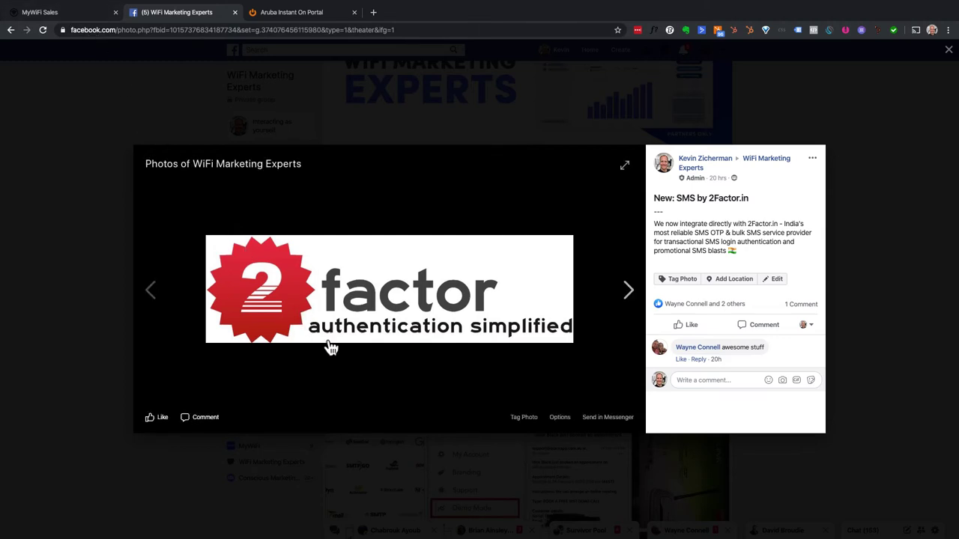
pyautogui.click(82, 14)
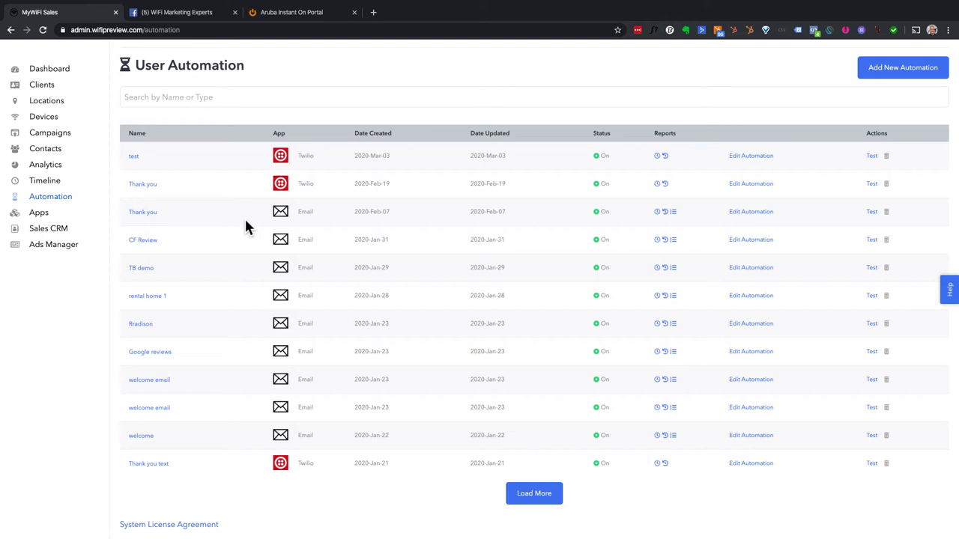
# - Create a new automation named '2factor' for the first location
pyautogui.scroll(1, 103, 288)
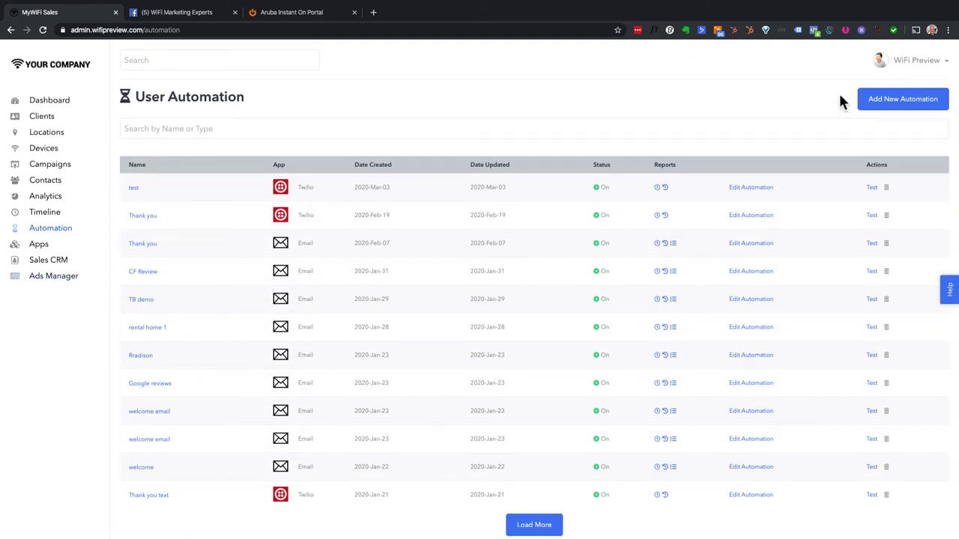
pyautogui.click(884, 98)
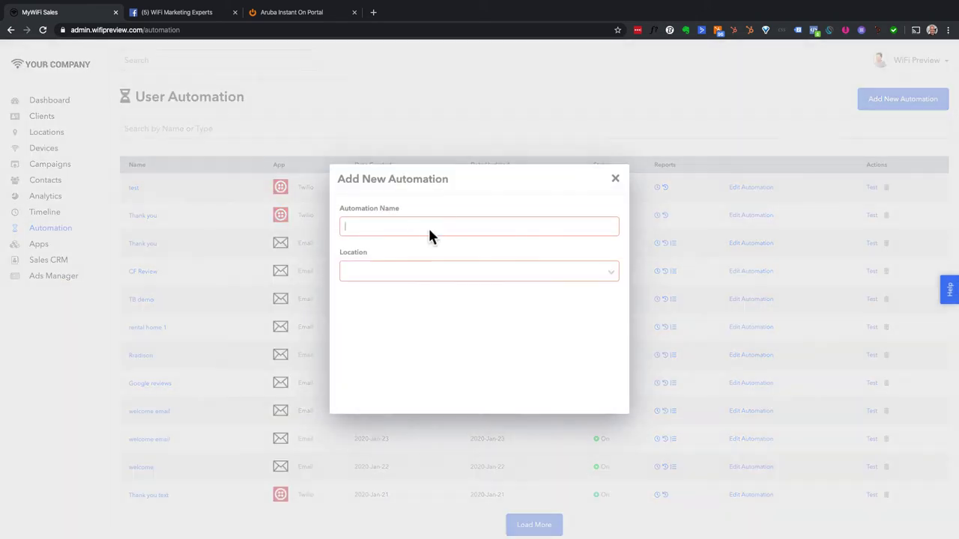
pyautogui.click(429, 227)
pyautogui.write('2fact')
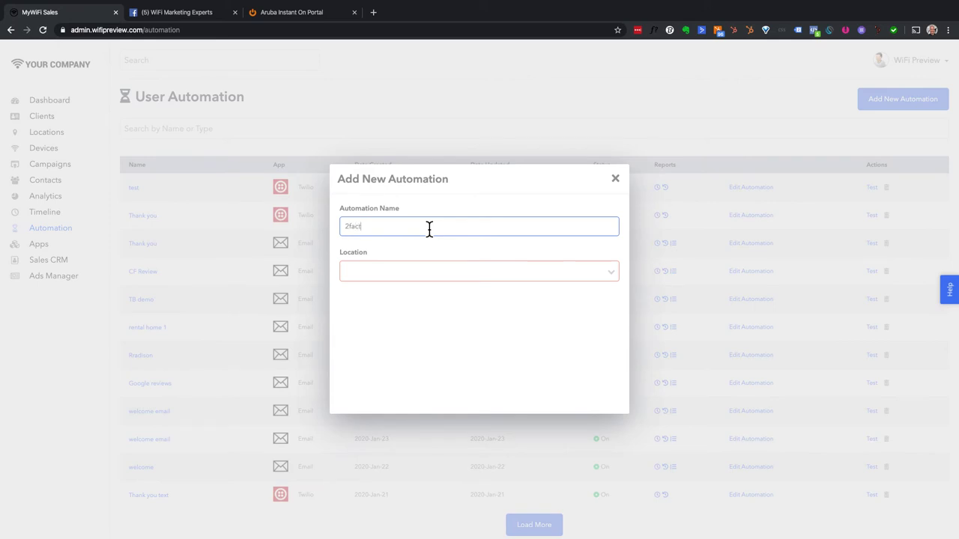
pyautogui.write('or')
pyautogui.click(445, 272)
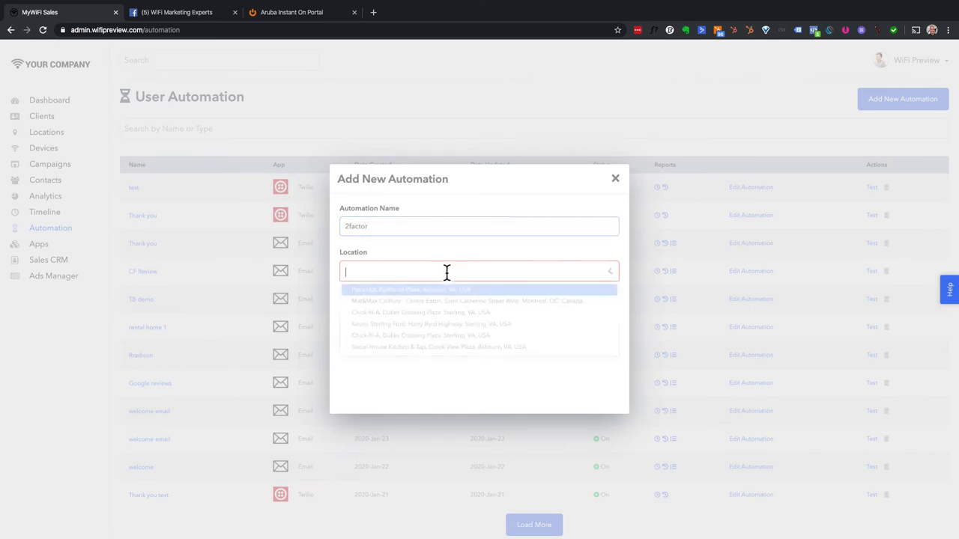
pyautogui.click(419, 290)
pyautogui.click(592, 398)
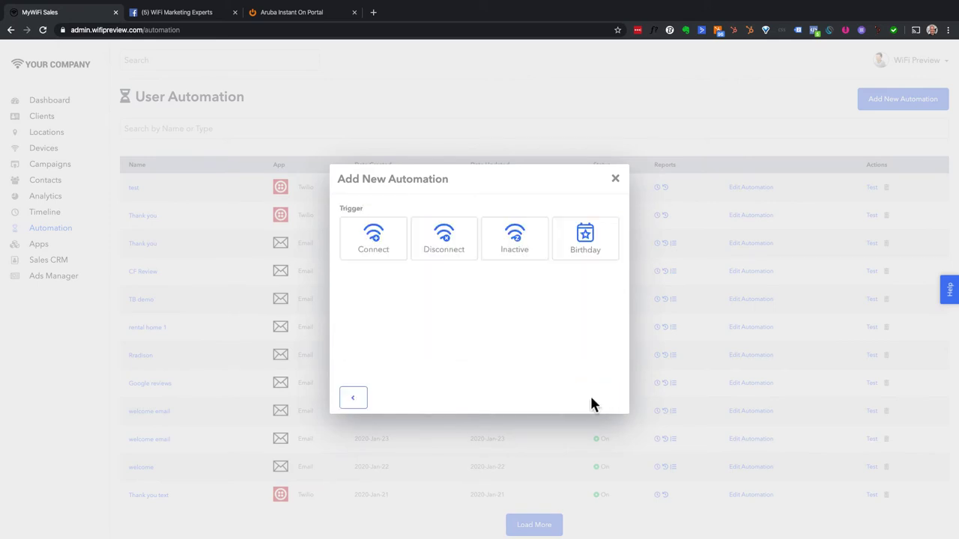
# - Trigger it on Connect, Anytime, with a send frequency, sending via 2Factor
pyautogui.click(379, 247)
pyautogui.click(385, 252)
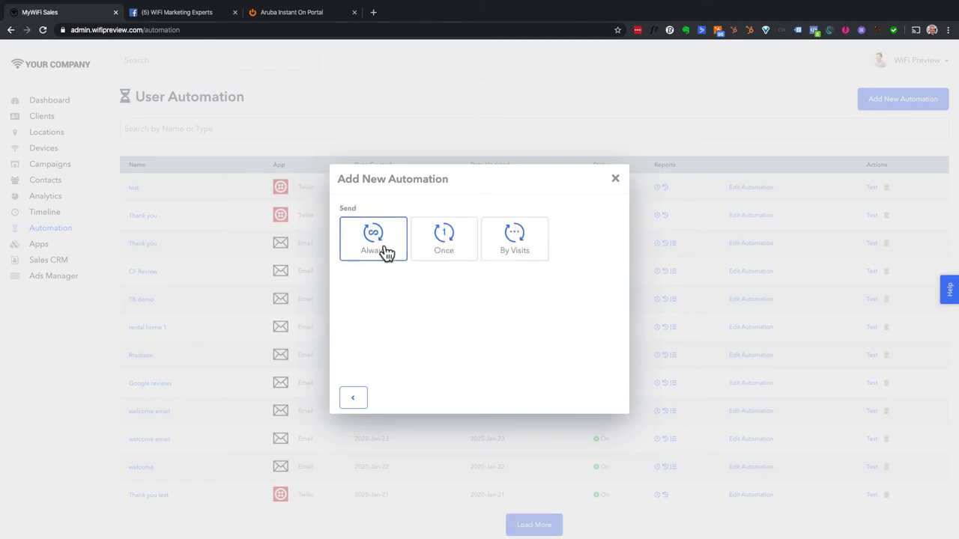
pyautogui.click(446, 252)
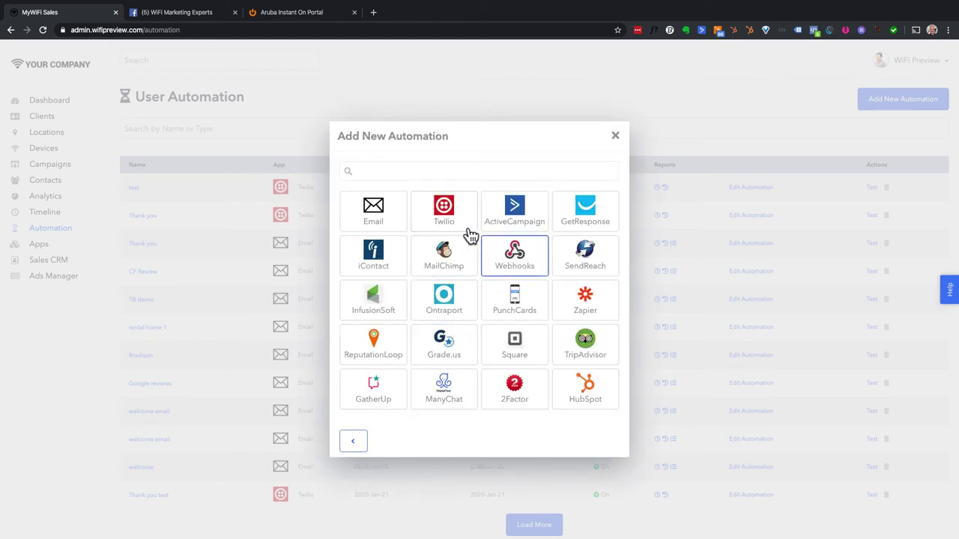
pyautogui.click(500, 394)
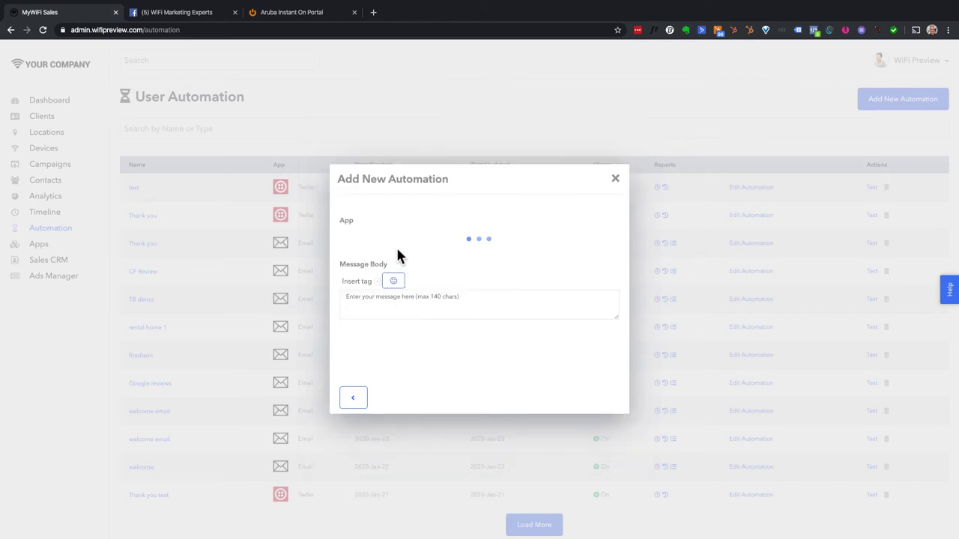
# - Pick 2Factor.in Direct Integration and write the thank-you SMS with a winking tongue-out emoji
pyautogui.click(428, 240)
pyautogui.click(407, 258)
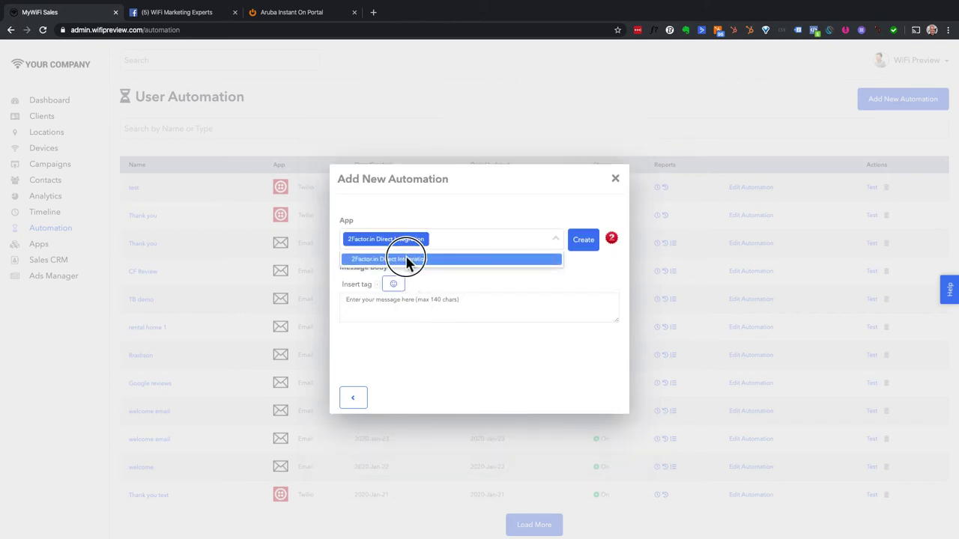
pyautogui.click(488, 306)
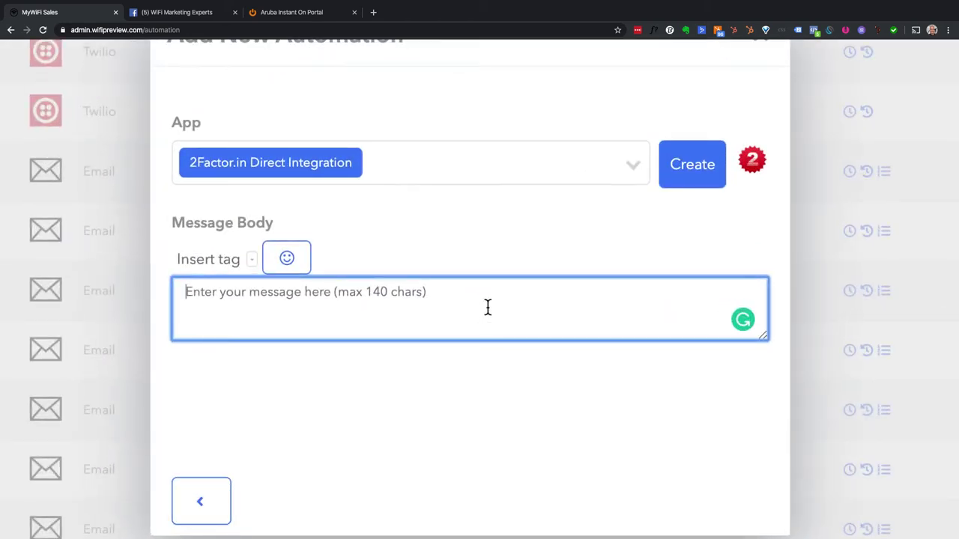
pyautogui.write('Thannks for coming to m')
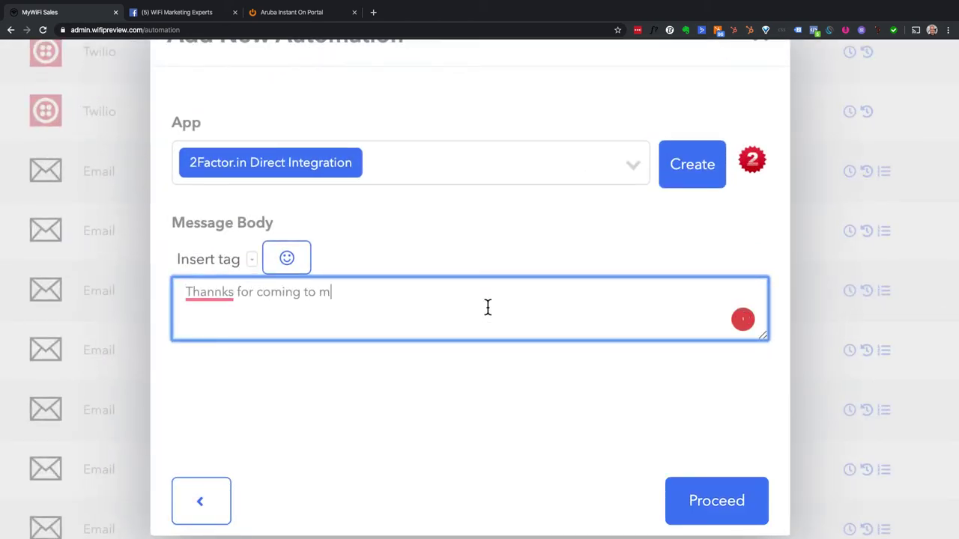
pyautogui.write('y restauanrt!')
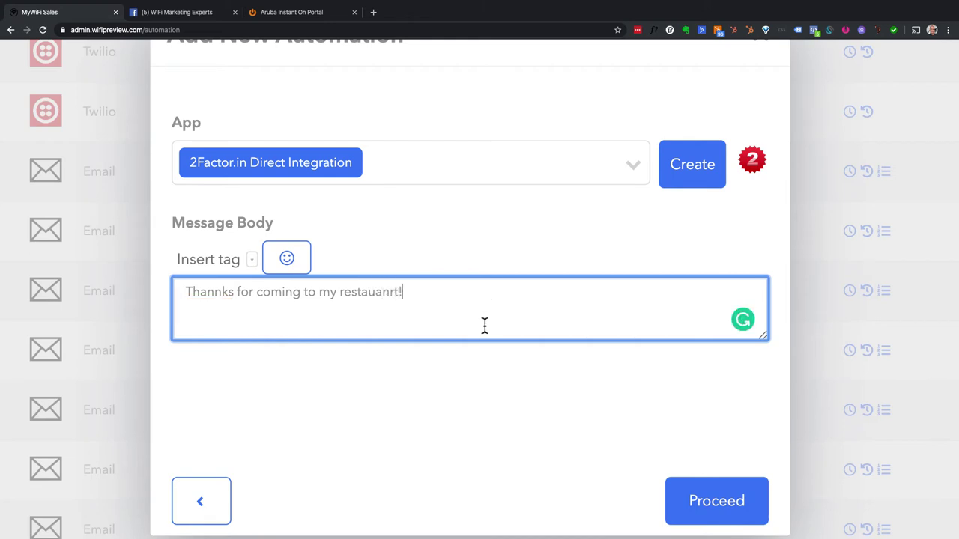
pyautogui.click(289, 268)
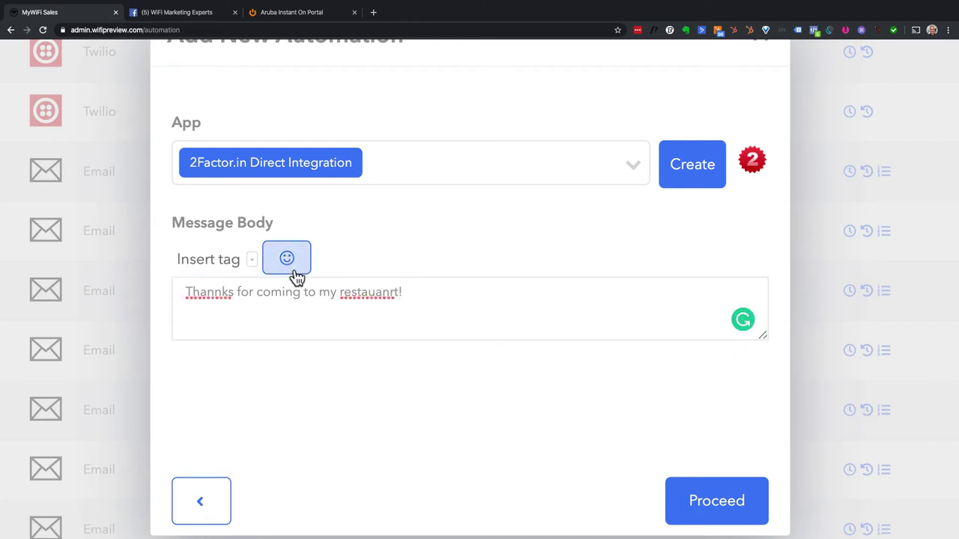
pyautogui.click(390, 237)
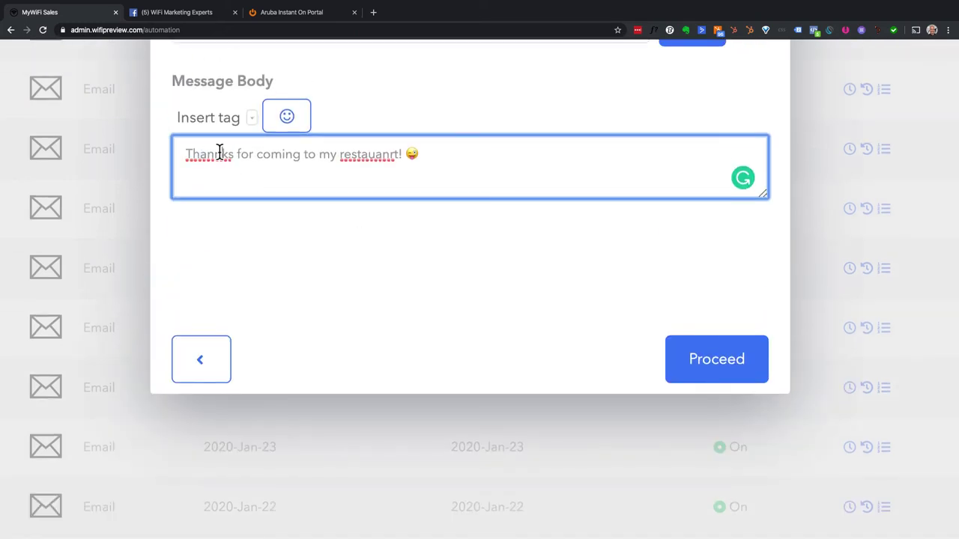
# - Correct the typos to 'Thanks' and 'restaurant', then close the automation
pyautogui.rightClick(219, 153)
pyautogui.click(241, 158)
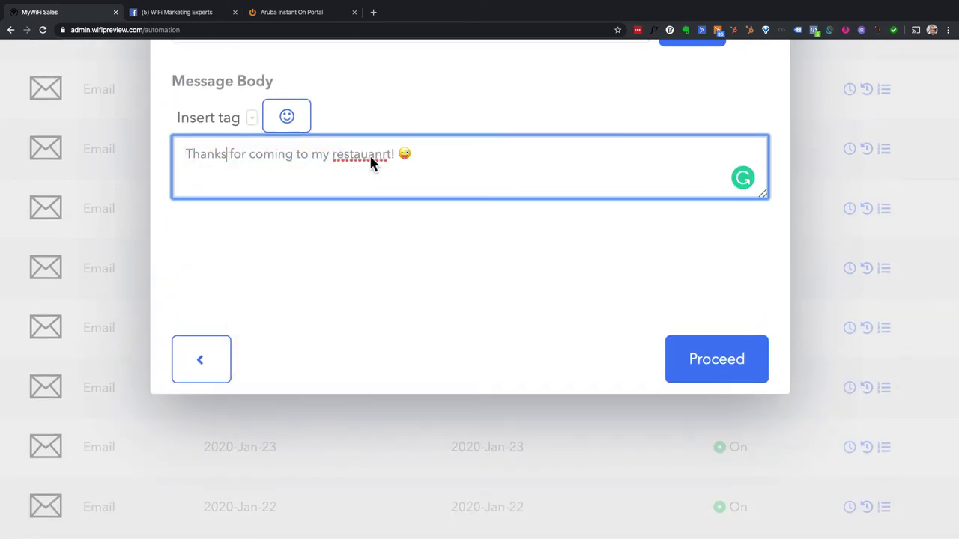
pyautogui.rightClick(371, 154)
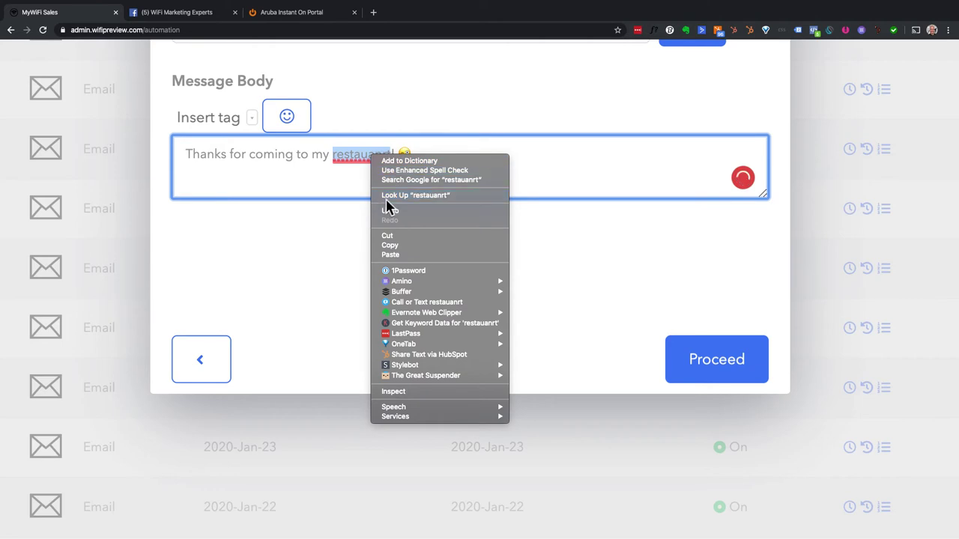
pyautogui.click(342, 177)
pyautogui.scroll(2, 363, 231)
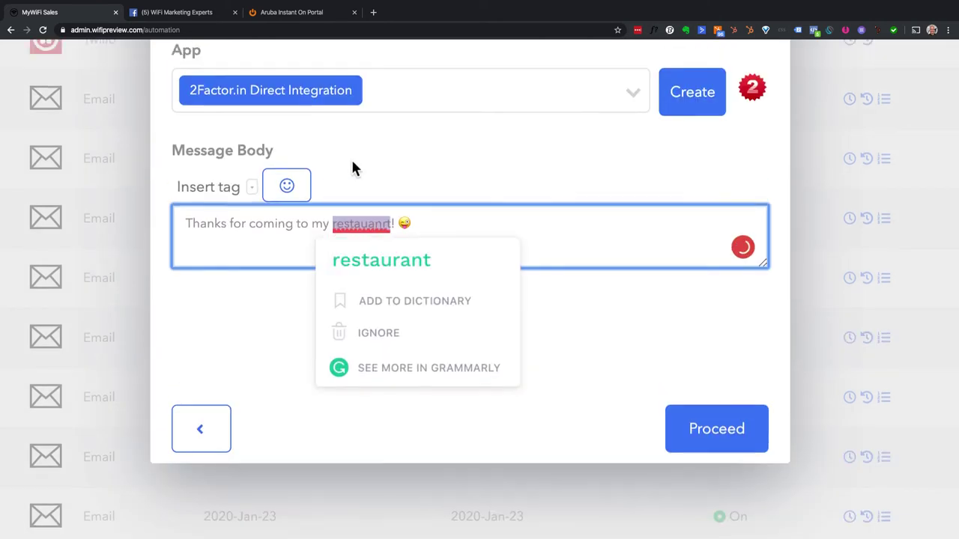
pyautogui.moveTo(374, 222)
pyautogui.click(377, 258)
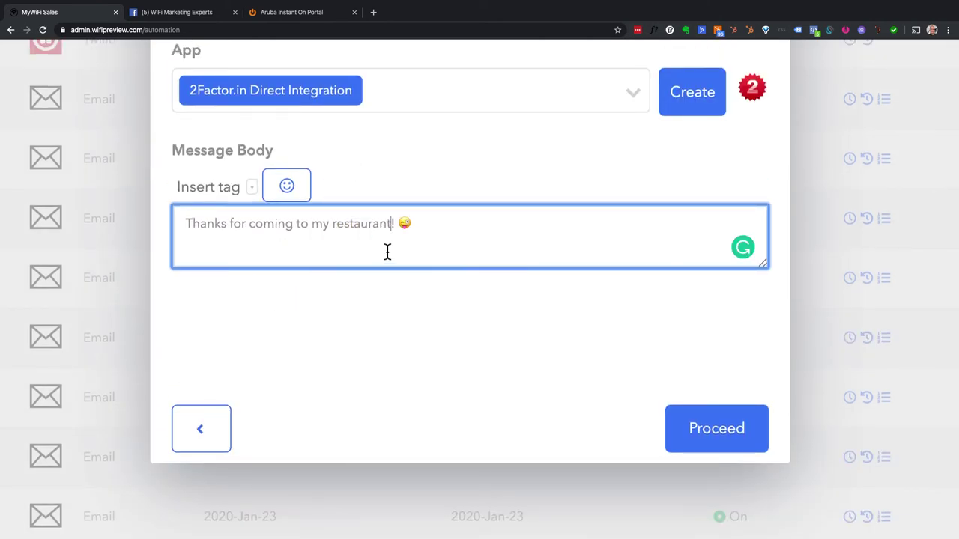
pyautogui.click(441, 237)
pyautogui.scroll(3, 440, 236)
pyautogui.scroll(-2, 440, 243)
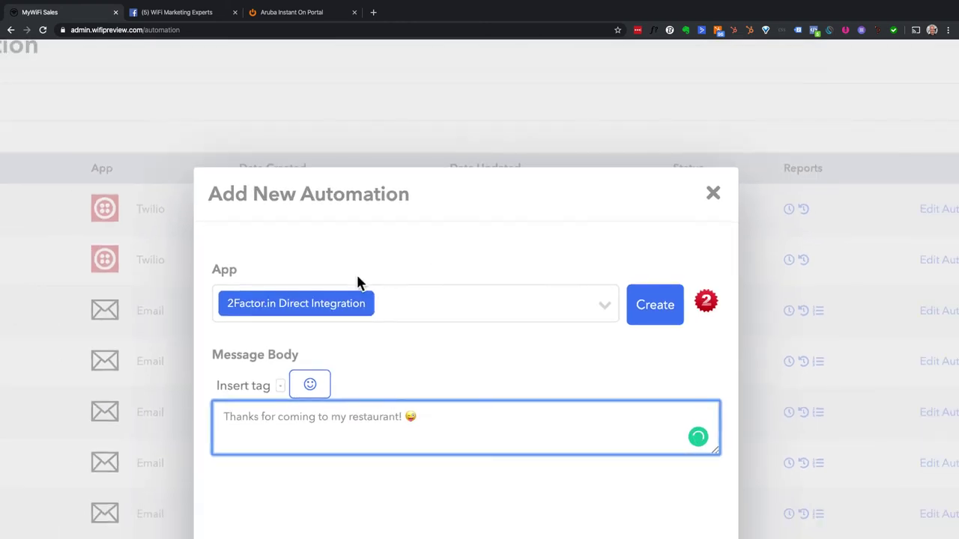
pyautogui.scroll(-1, 307, 322)
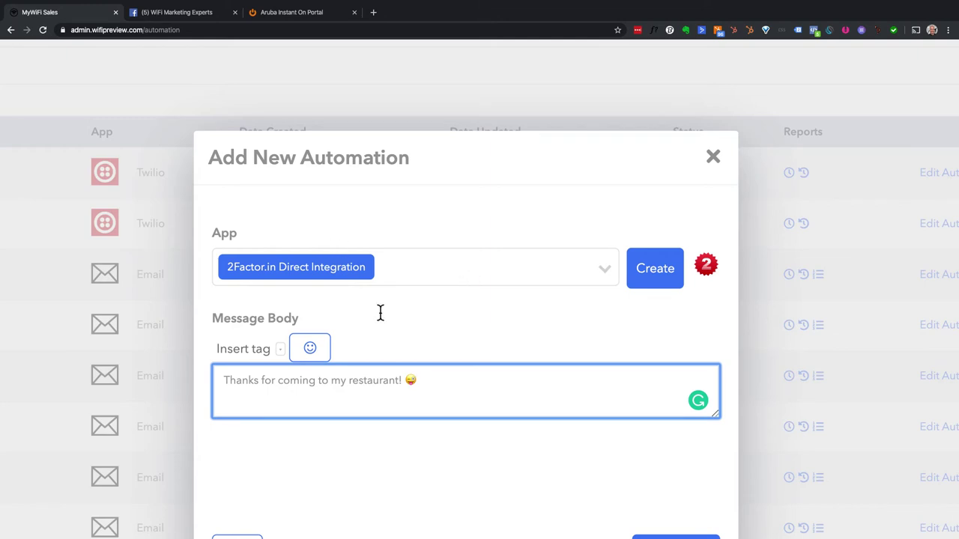
pyautogui.click(710, 157)
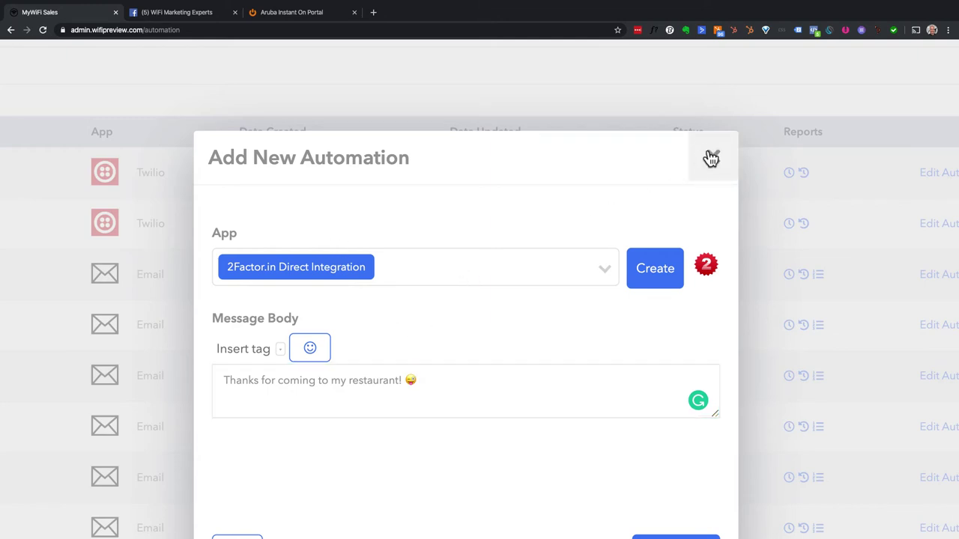
# - Dismiss the unfinished automation dialog and reload the dashboard
pyautogui.click(306, 70)
pyautogui.click(188, 30)
pyautogui.press('Return')
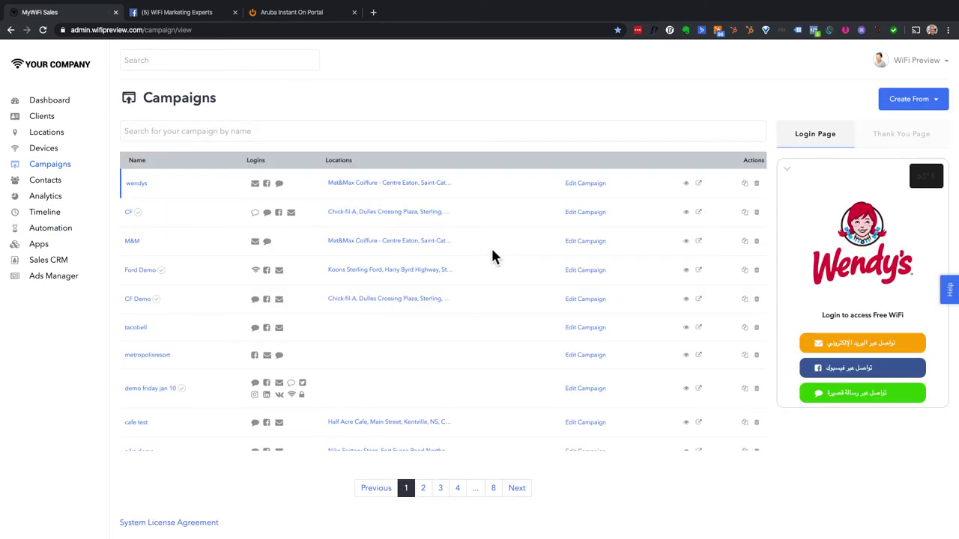
# - Edit the wendys campaign and view its Login options
pyautogui.click(593, 184)
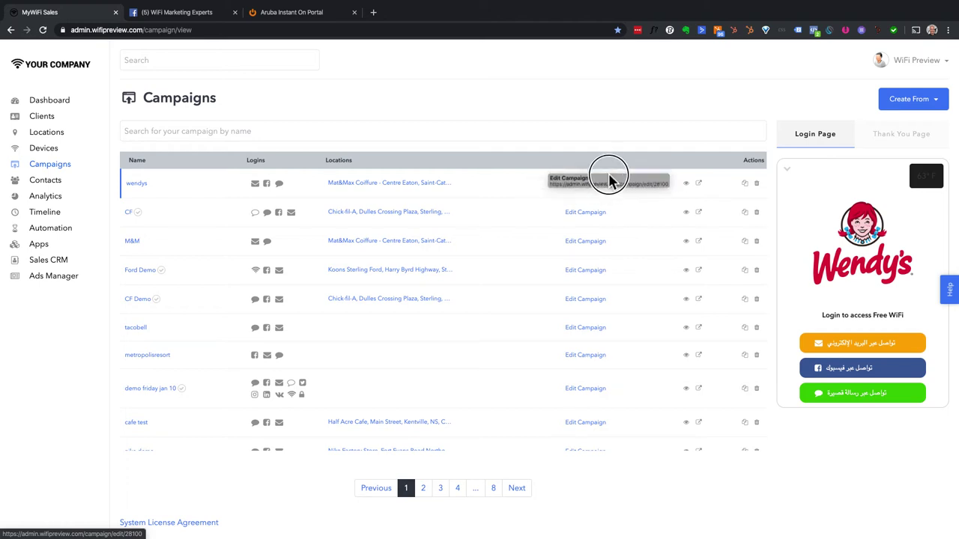
pyautogui.click(599, 191)
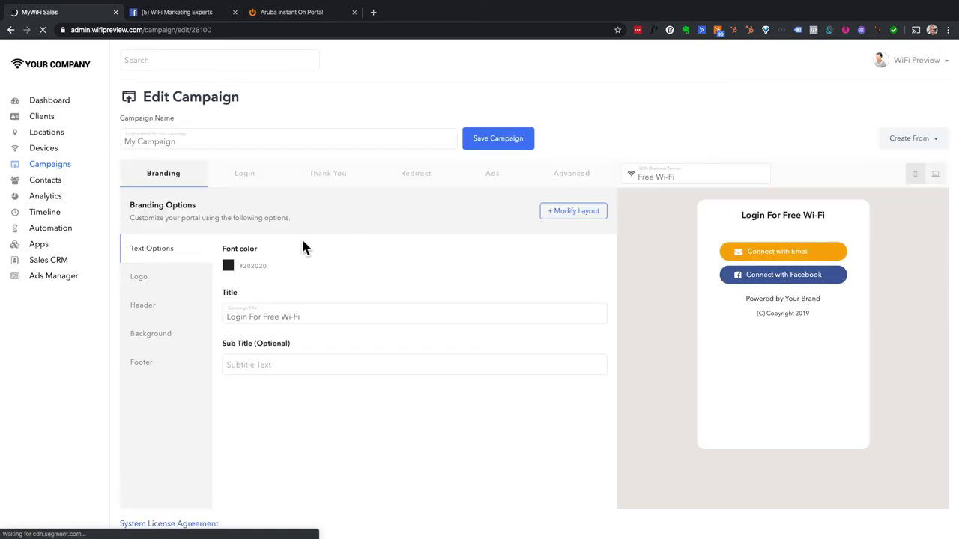
pyautogui.click(253, 174)
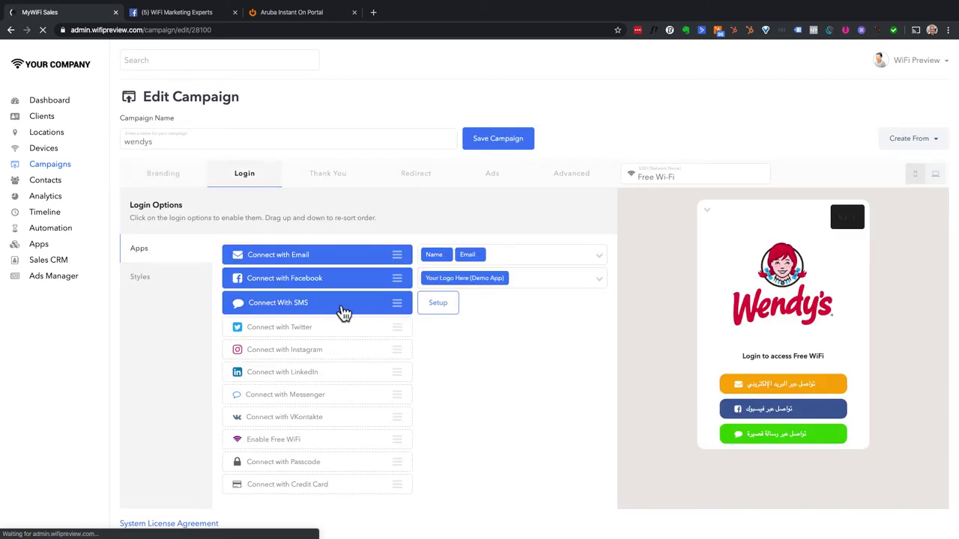
# - Configure SMS login with 2Factor.in Direct Integration and Name, Email, Country custom fields
pyautogui.click(442, 308)
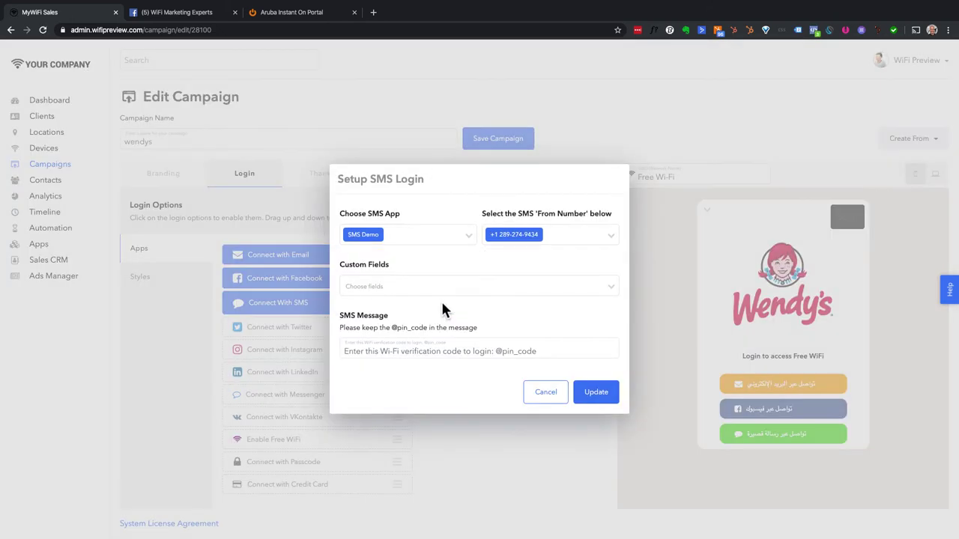
pyautogui.click(468, 235)
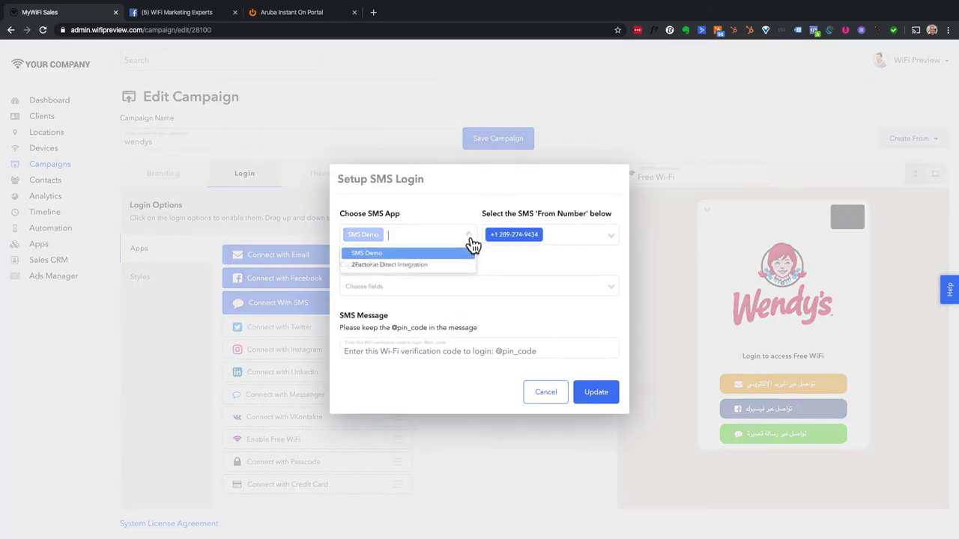
pyautogui.click(398, 263)
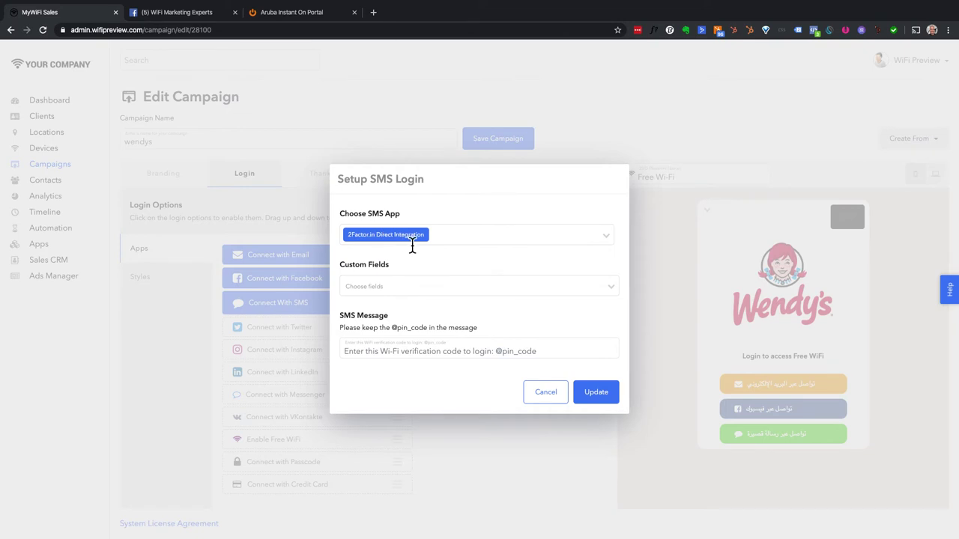
pyautogui.click(439, 281)
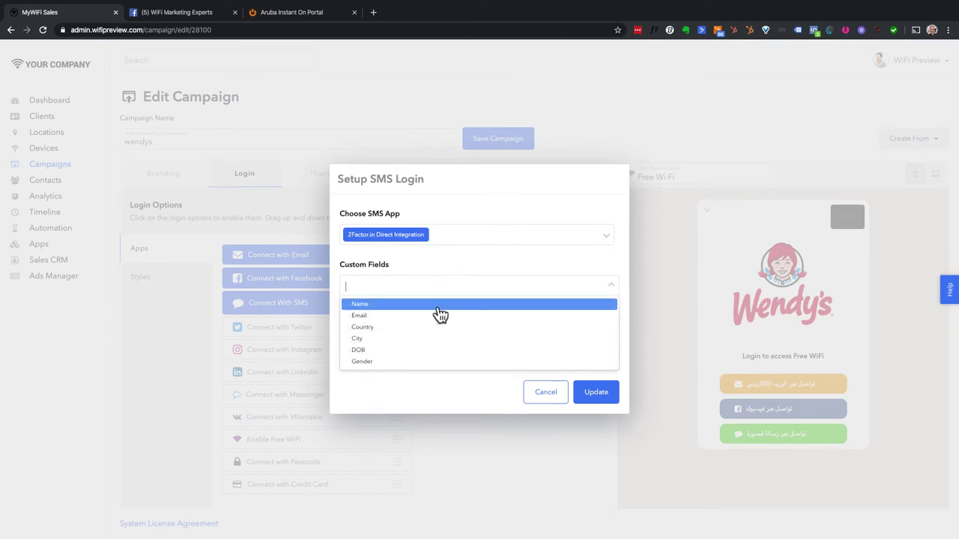
pyautogui.click(437, 308)
pyautogui.click(437, 288)
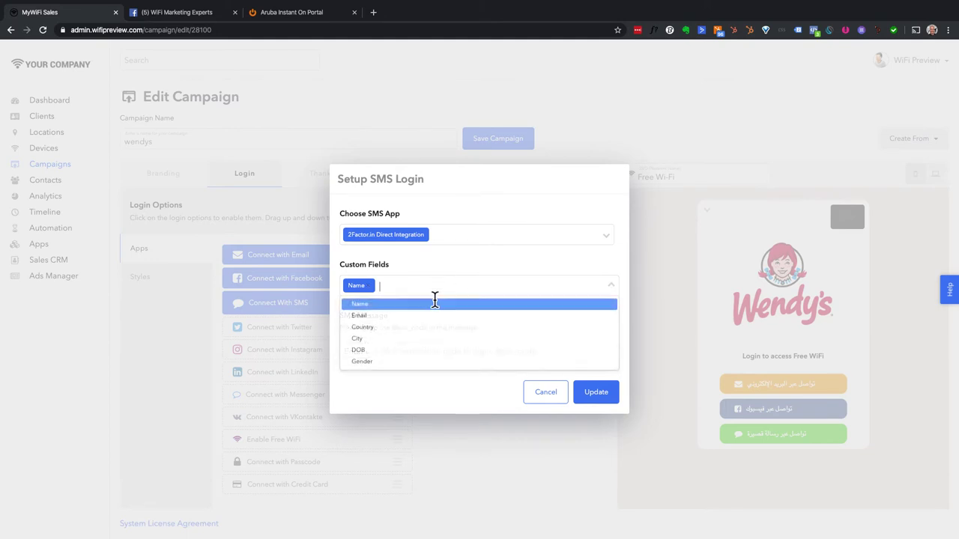
pyautogui.click(433, 316)
pyautogui.click(445, 291)
pyautogui.click(445, 327)
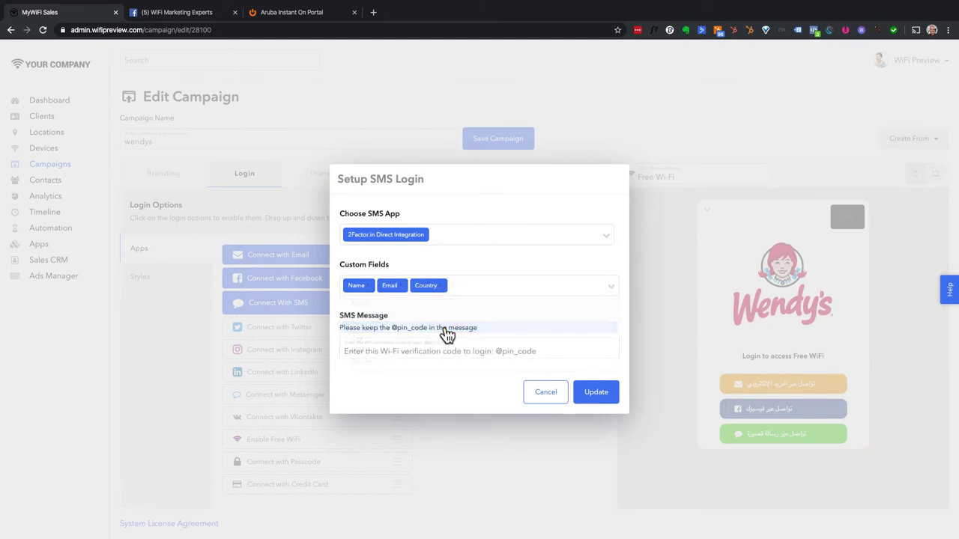
# - Review the SMS message and Facebook announcement, then cancel the SMS login setup
pyautogui.moveTo(461, 350); pyautogui.dragTo(347, 348)
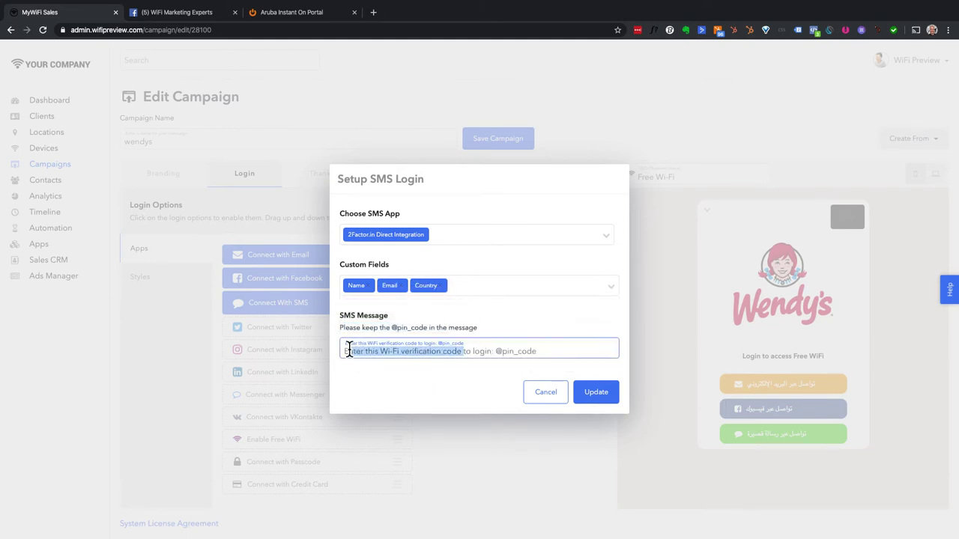
pyautogui.click(387, 382)
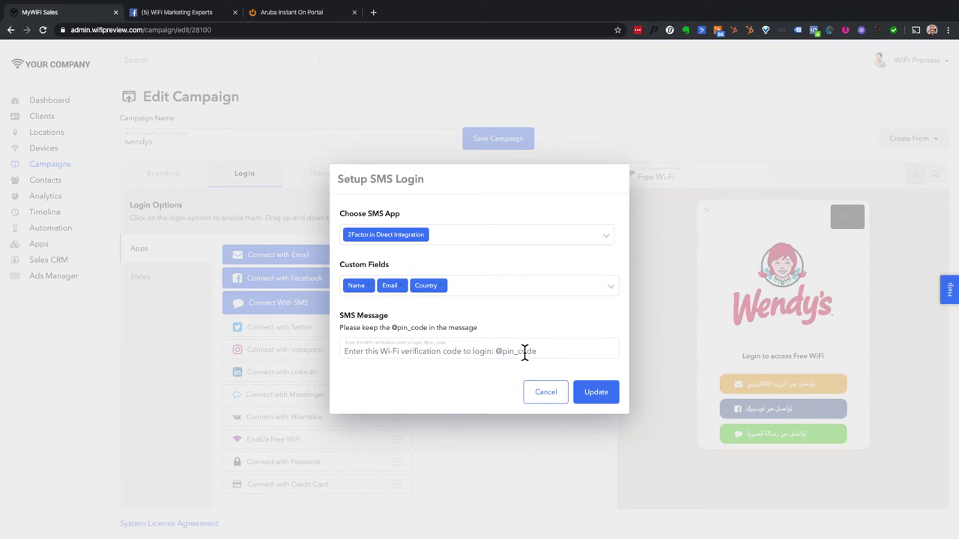
pyautogui.keyDown('ctrl'); pyautogui.scroll(5, 524, 352); pyautogui.keyUp('ctrl')
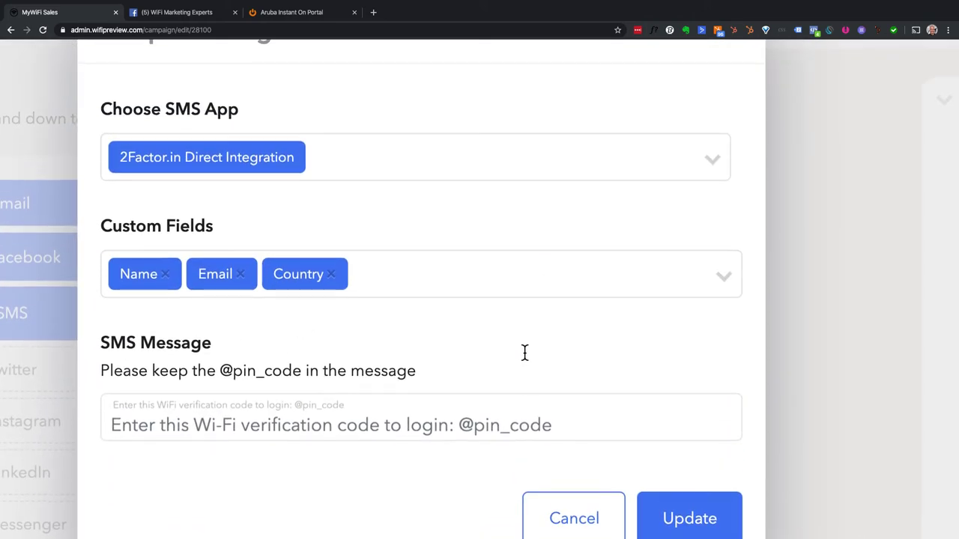
pyautogui.scroll(1, 172, 157)
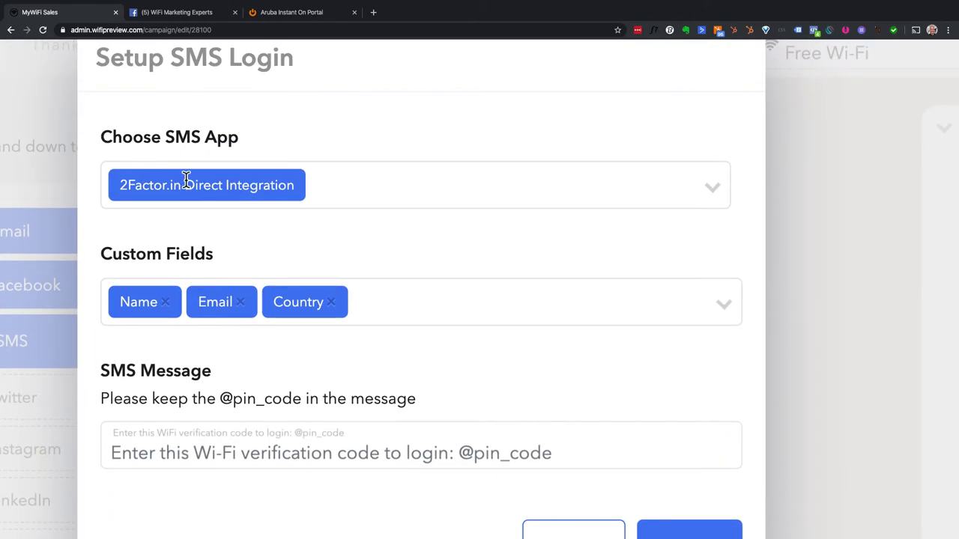
pyautogui.keyDown('ctrl'); pyautogui.scroll(-5, 261, 194); pyautogui.keyUp('ctrl')
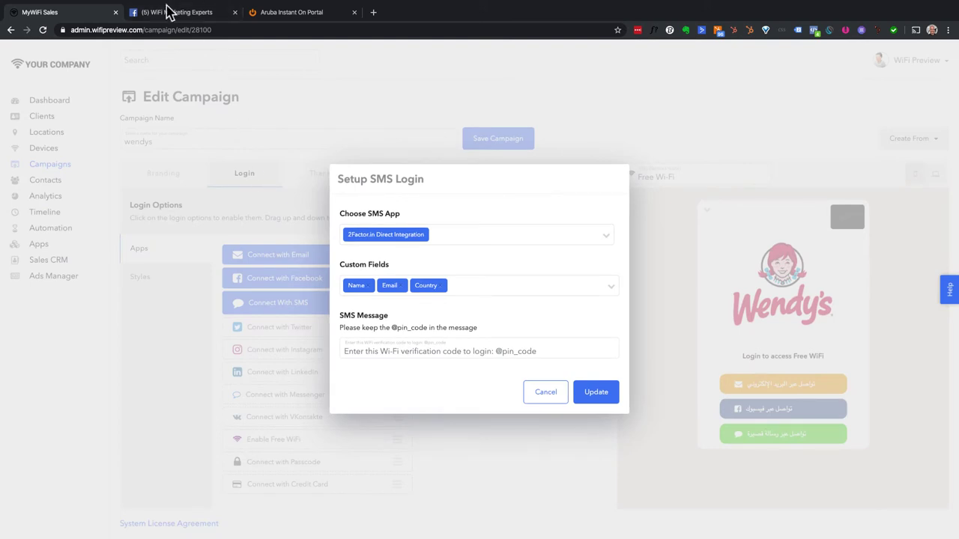
pyautogui.click(166, 14)
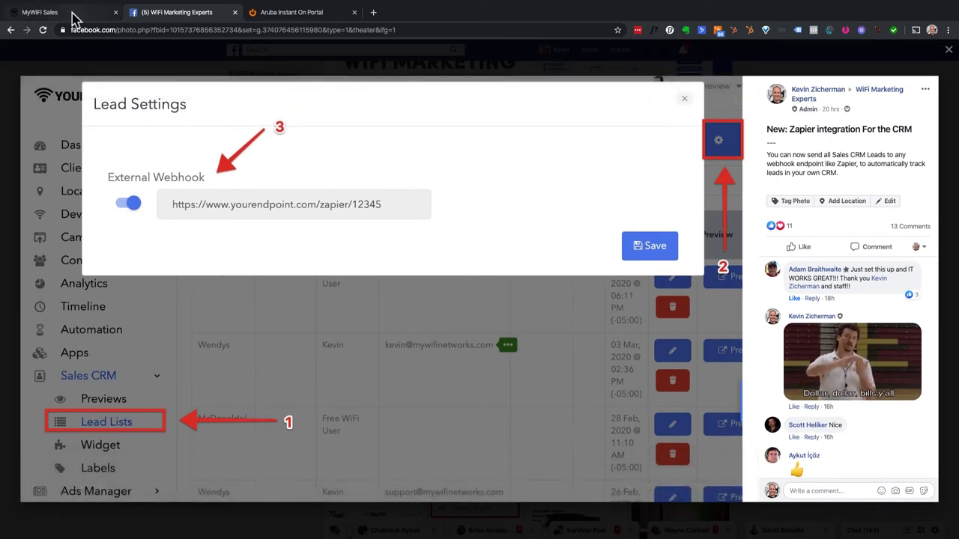
pyautogui.hotkey('ctrl', 'shift', 'Tab')
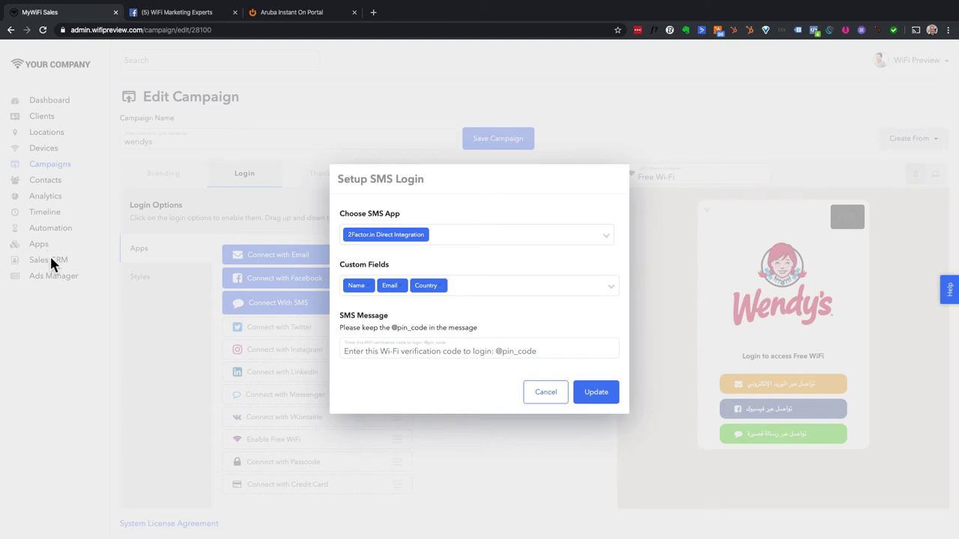
pyautogui.click(540, 392)
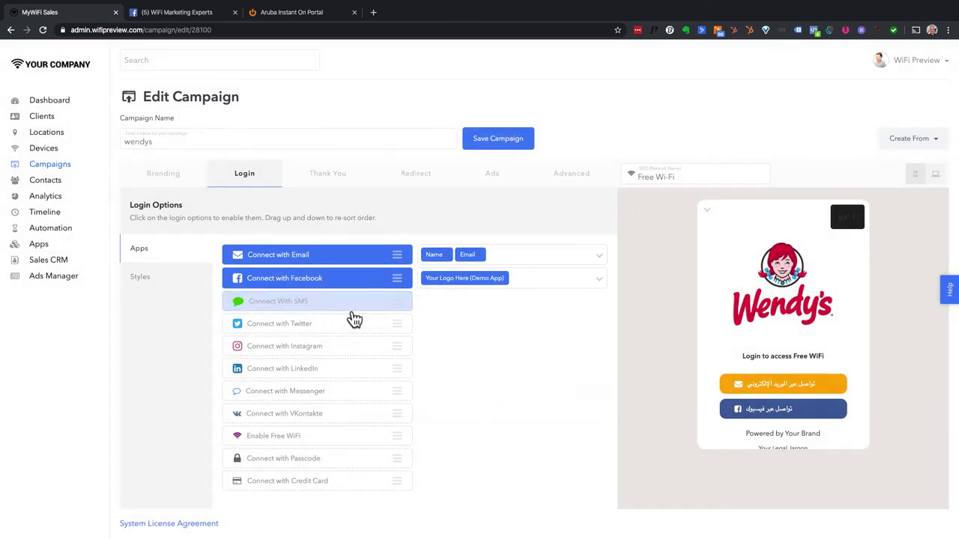
# - Preview the bk.com portal, accept its terms and pick the 15 mins FREE plan, then return to Campaign Previews
pyautogui.click(49, 263)
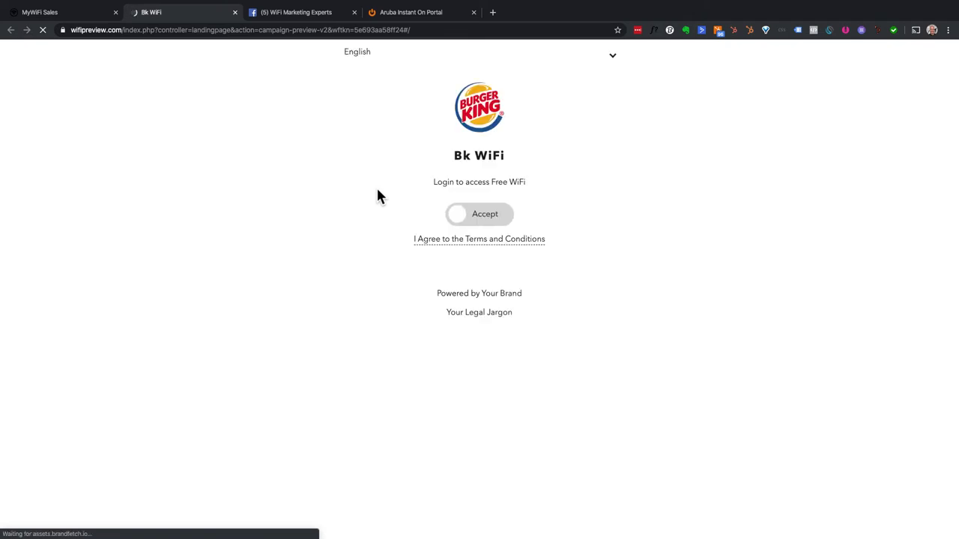
pyautogui.click(506, 222)
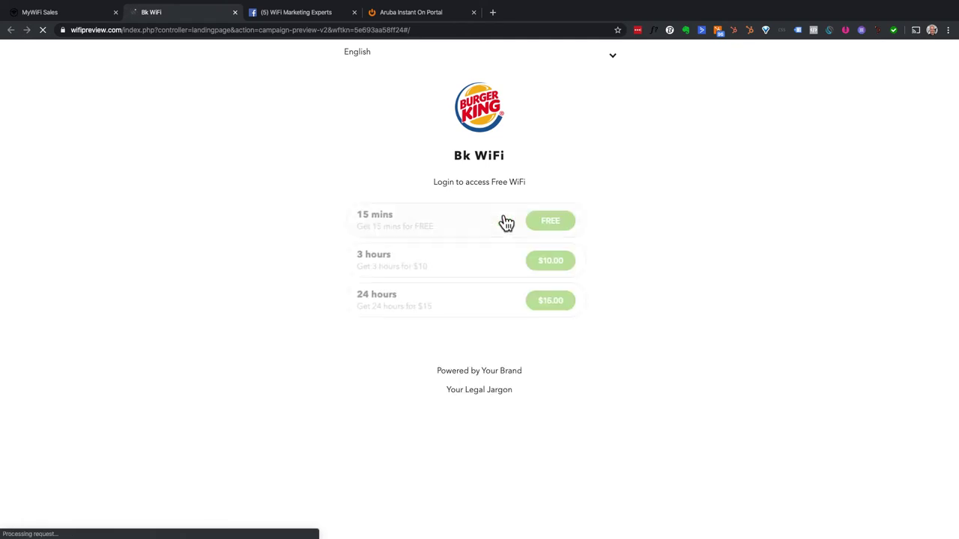
pyautogui.click(559, 222)
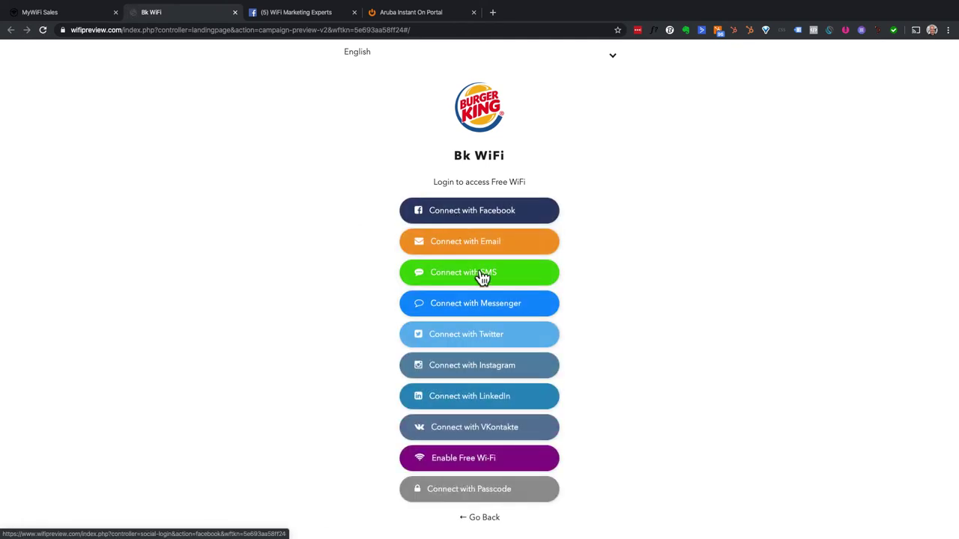
pyautogui.click(89, 15)
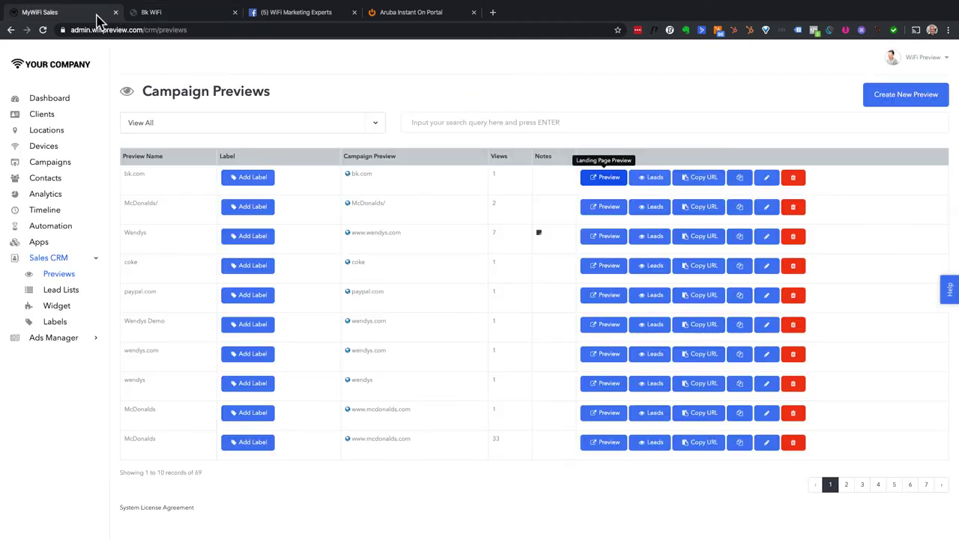
# - Open the Lead Lists page under Sales CRM
pyautogui.click(77, 293)
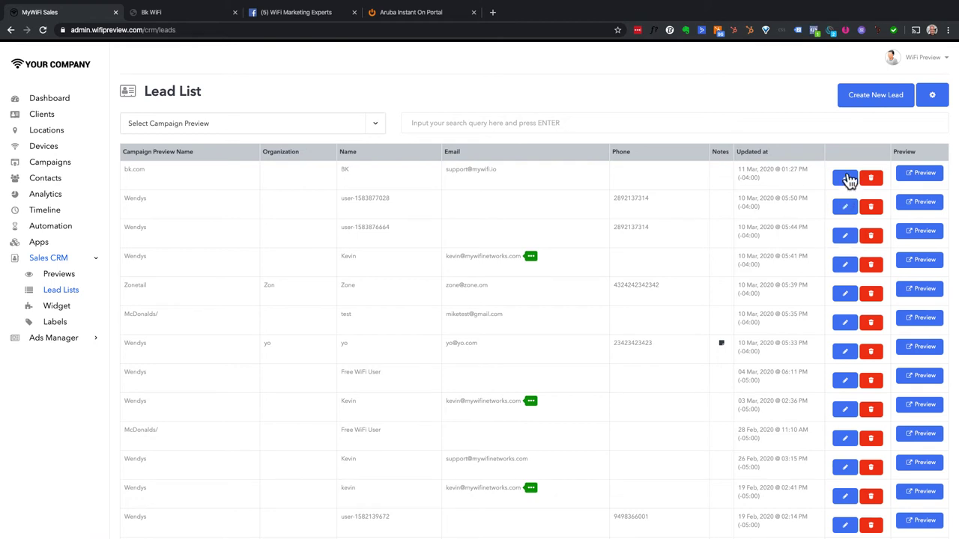
pyautogui.click(845, 179)
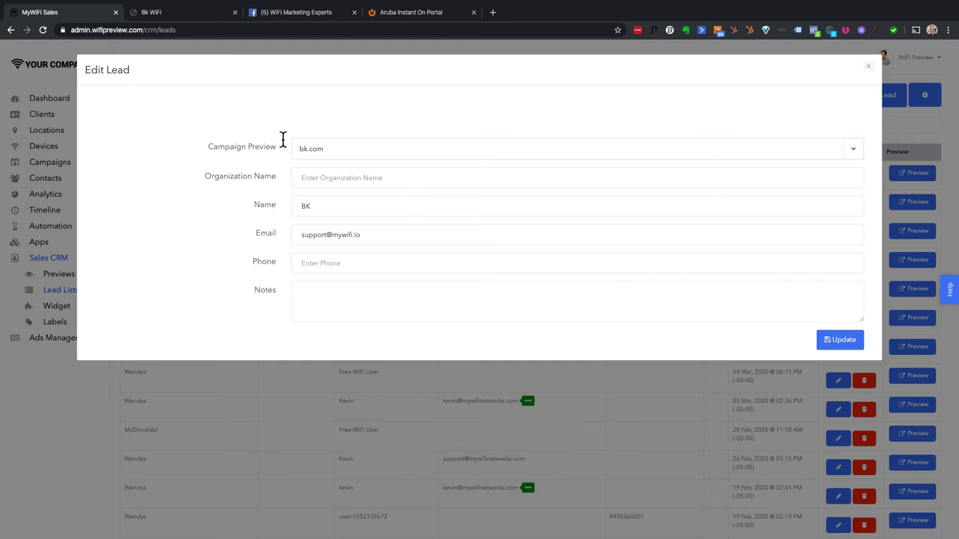
pyautogui.click(306, 213)
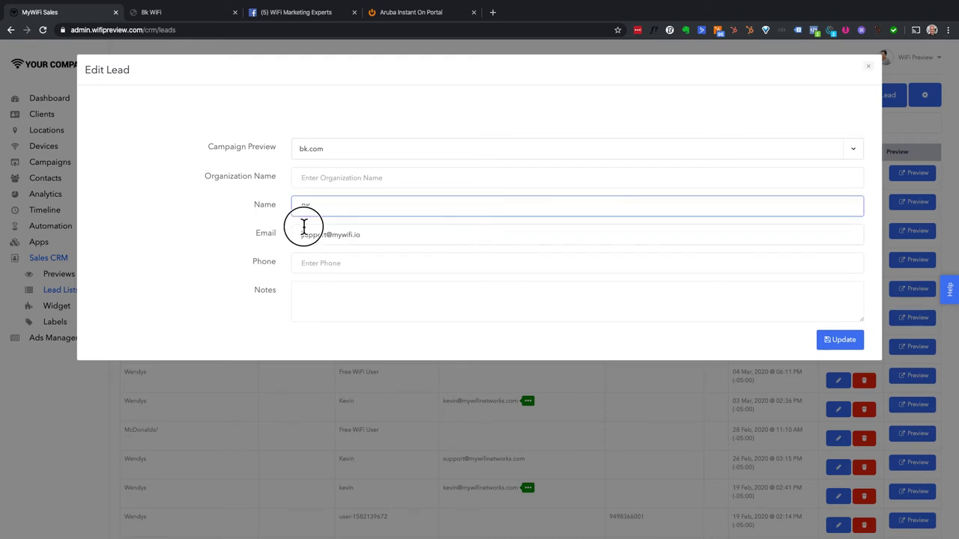
pyautogui.click(306, 228)
pyautogui.click(308, 263)
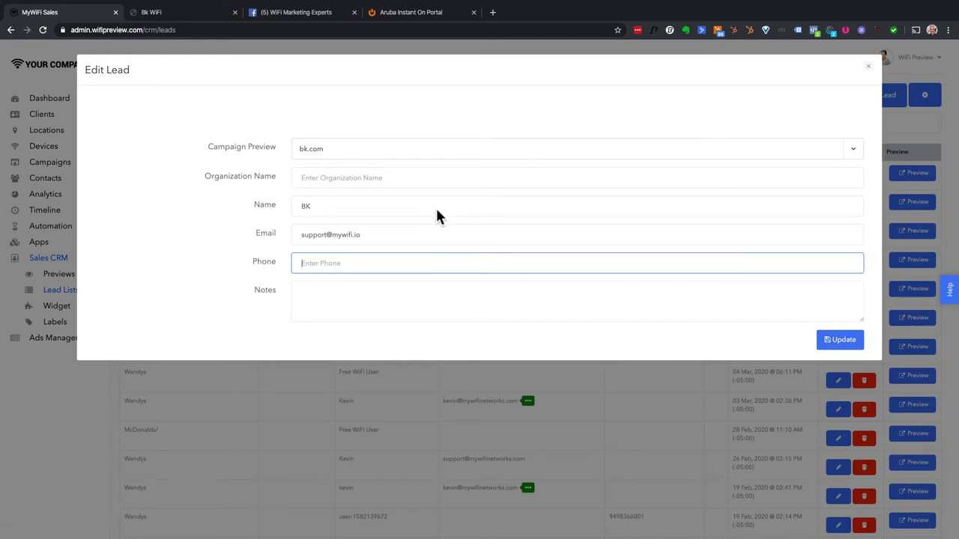
pyautogui.click(868, 67)
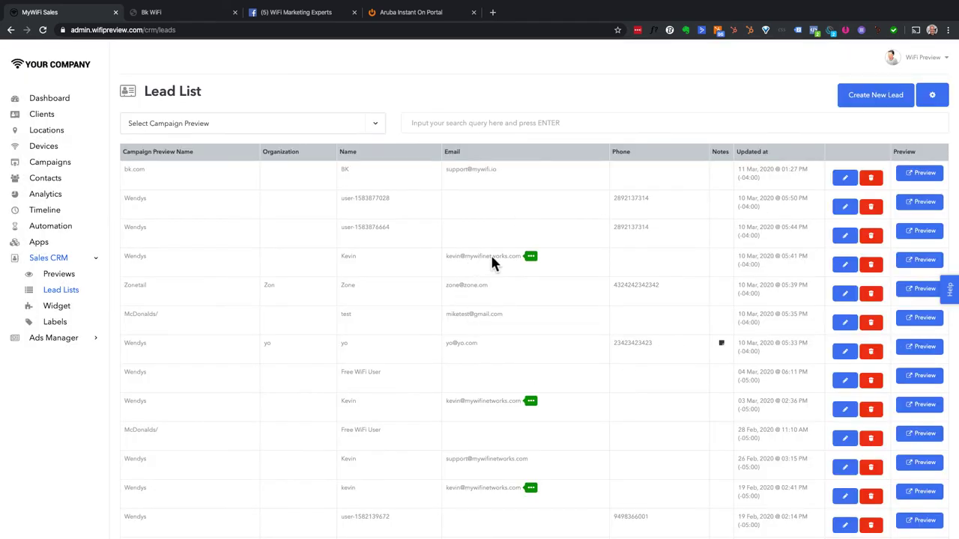
pyautogui.click(931, 95)
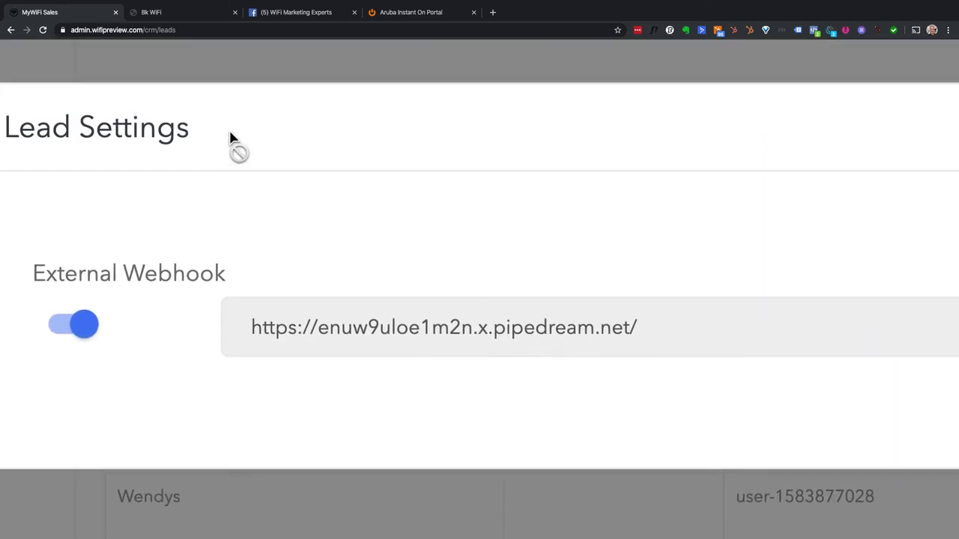
# - Turn off the External Webhook, delete its URL, and open a new browser tab
pyautogui.click(147, 296)
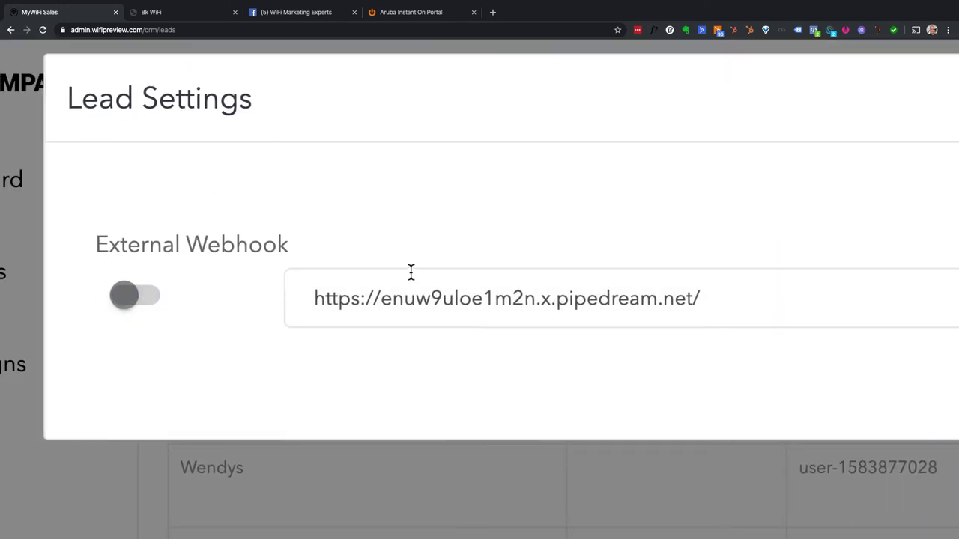
pyautogui.click(714, 298)
pyautogui.moveTo(714, 298); pyautogui.dragTo(240, 293)
pyautogui.press('BackSpace')
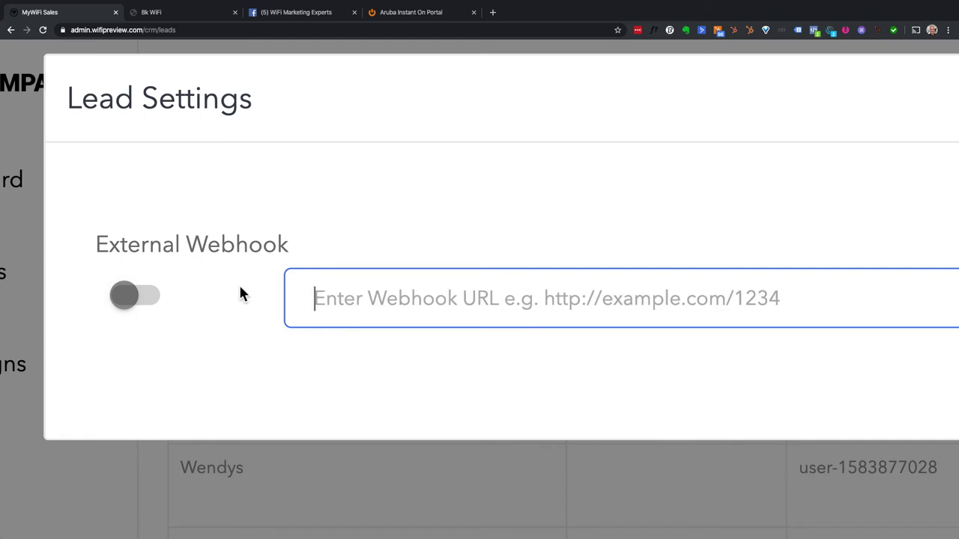
pyautogui.click(492, 12)
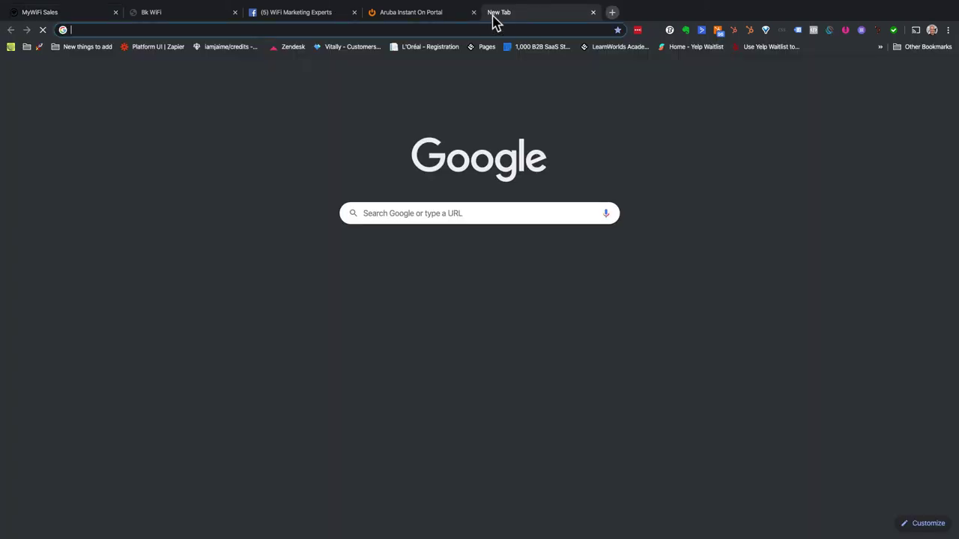
# - Go to zapier.com by typing 'zap' in the address bar
pyautogui.write('zapi')
pyautogui.press('Return')
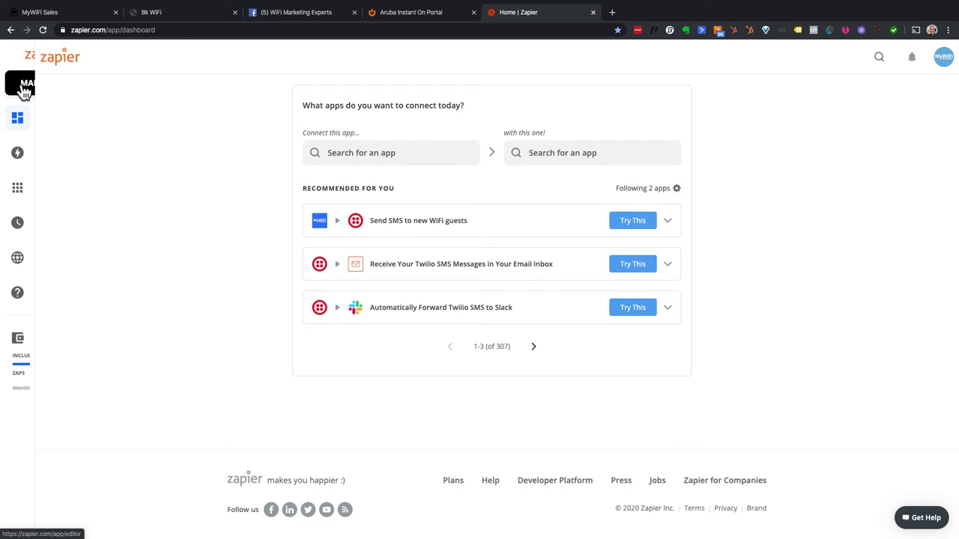
# - Start a new Zap and choose Webhooks by Zapier as its trigger app
pyautogui.click(25, 86)
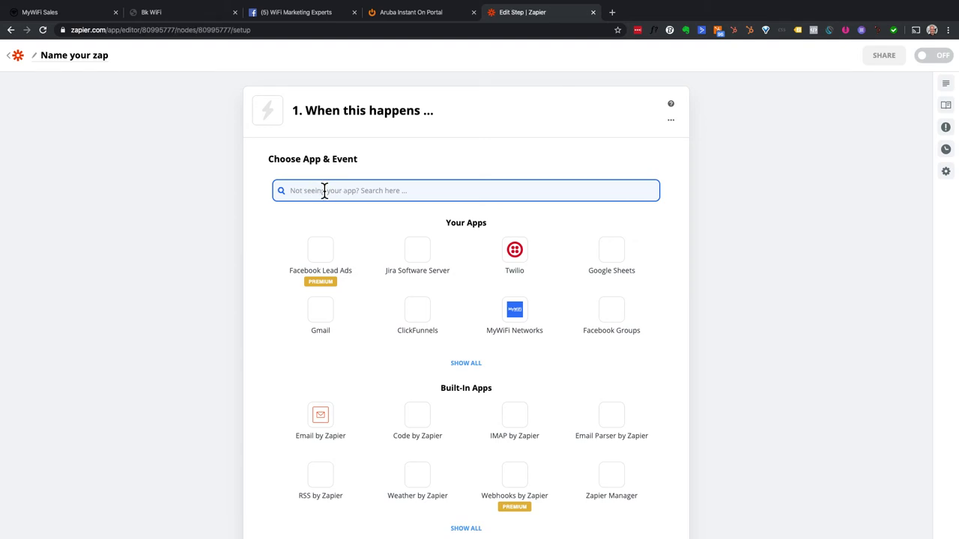
pyautogui.write('web')
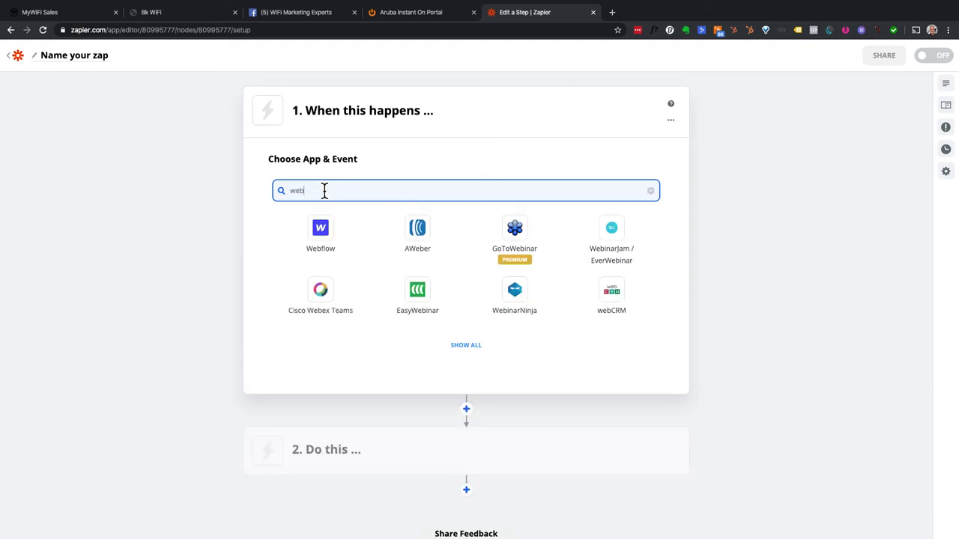
pyautogui.write('hook')
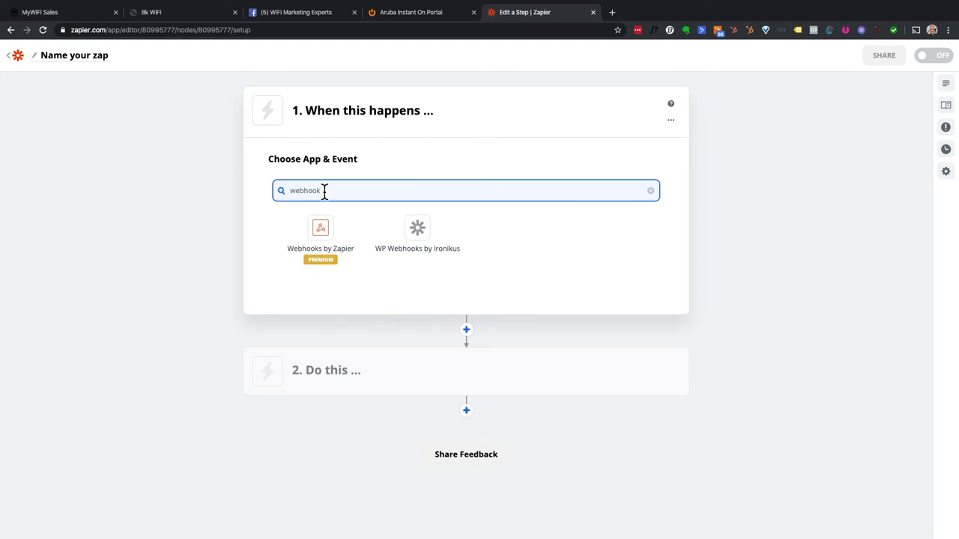
pyautogui.click(329, 237)
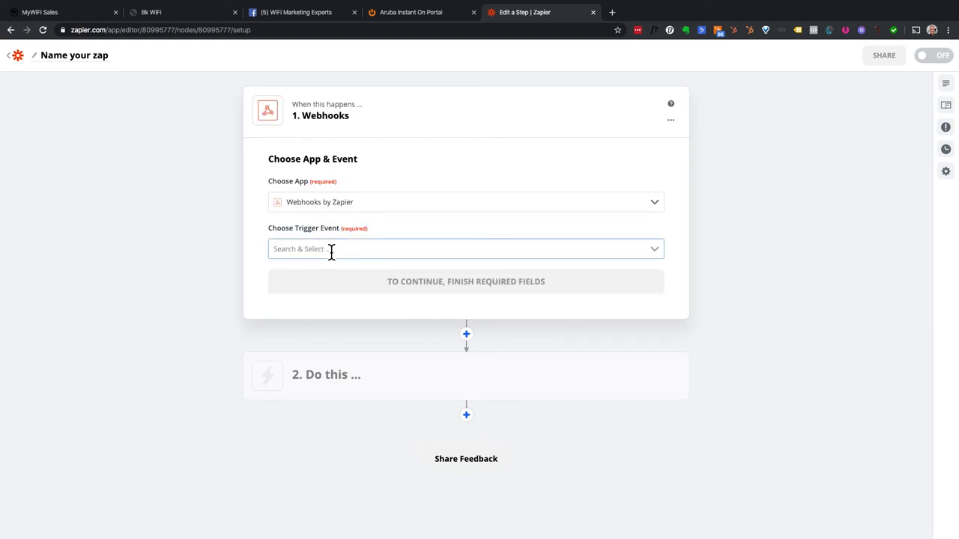
# - Try Retrieve Poll as the trigger event, then switch the webhook trigger to Catch Hook
pyautogui.click(331, 252)
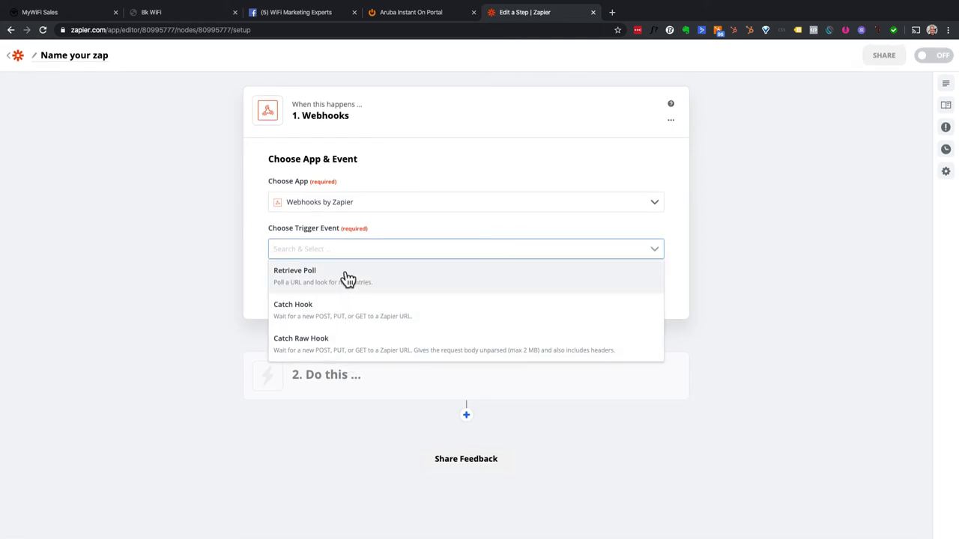
pyautogui.click(349, 278)
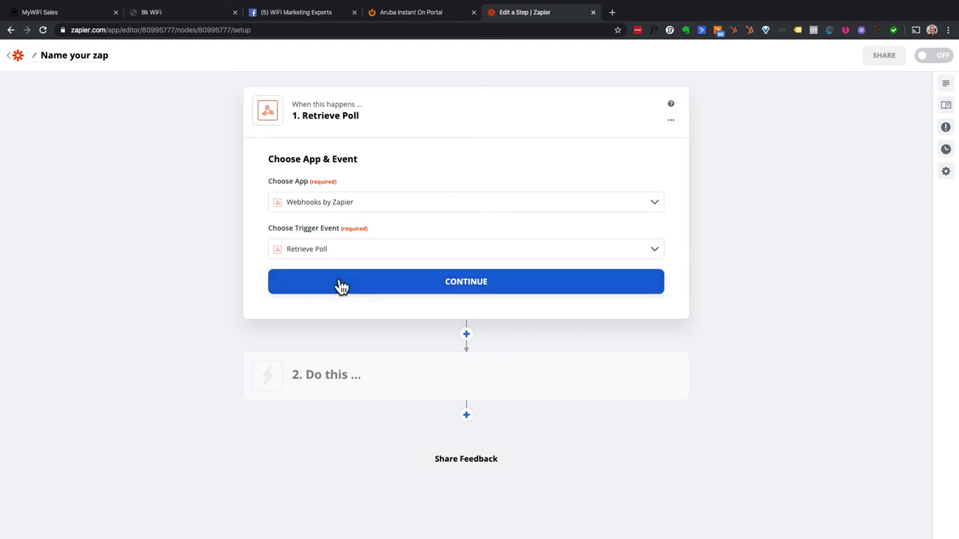
pyautogui.click(341, 284)
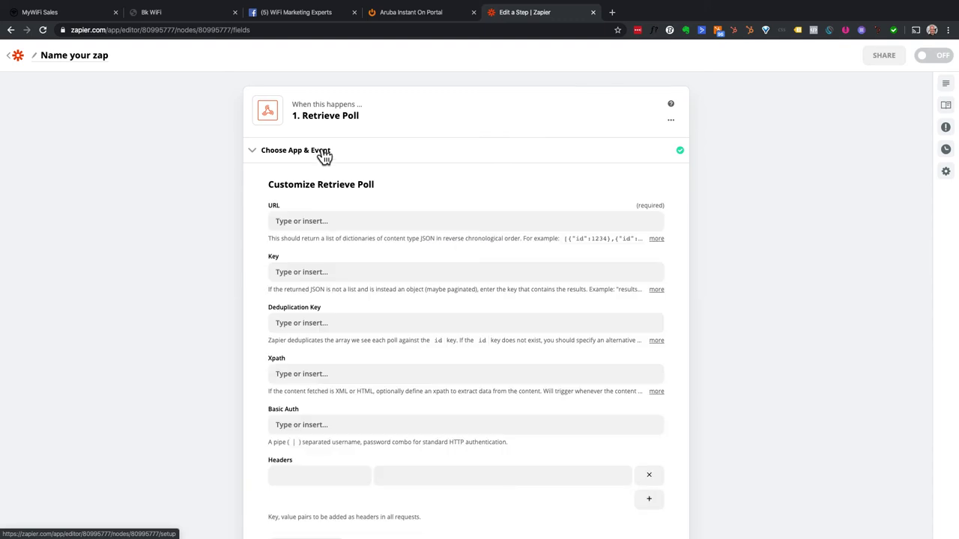
pyautogui.scroll(-5, 323, 155)
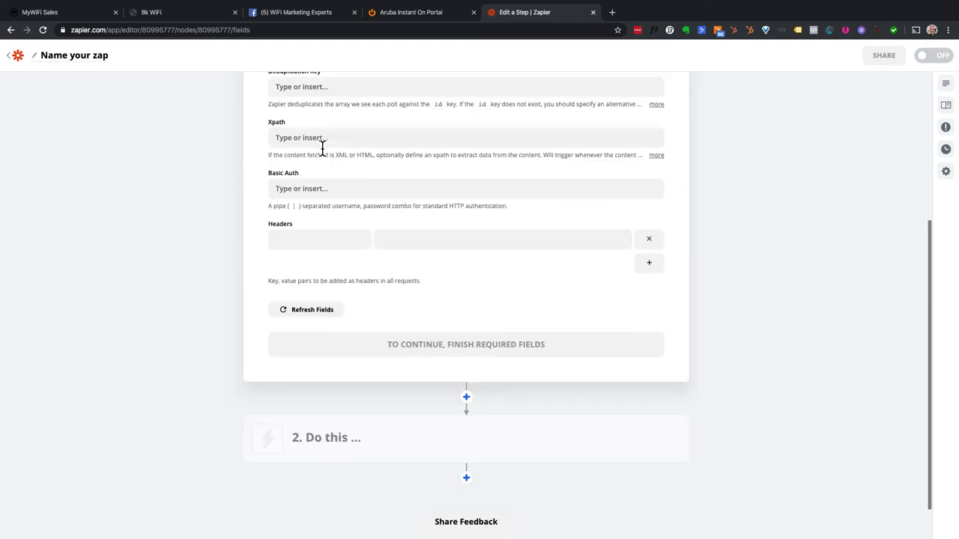
pyautogui.scroll(5, 322, 147)
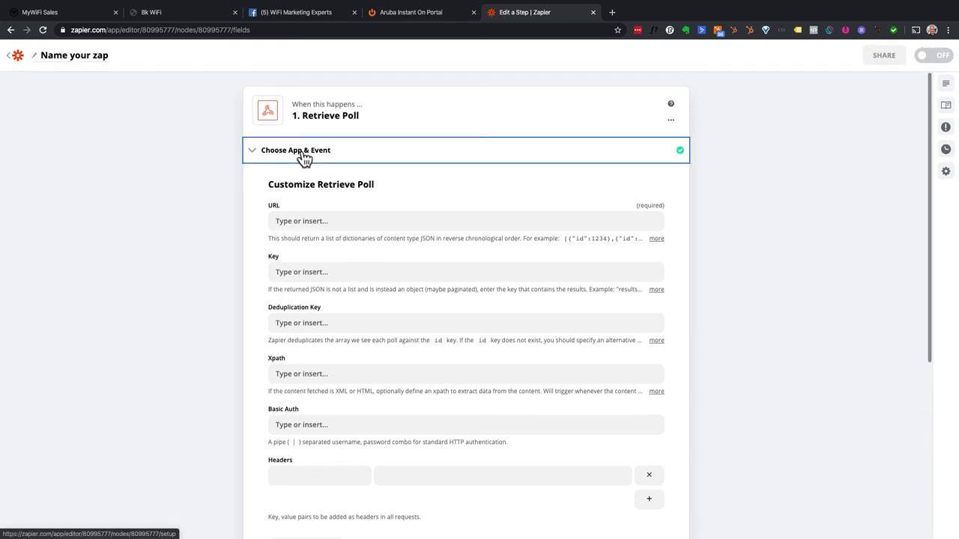
pyautogui.click(304, 158)
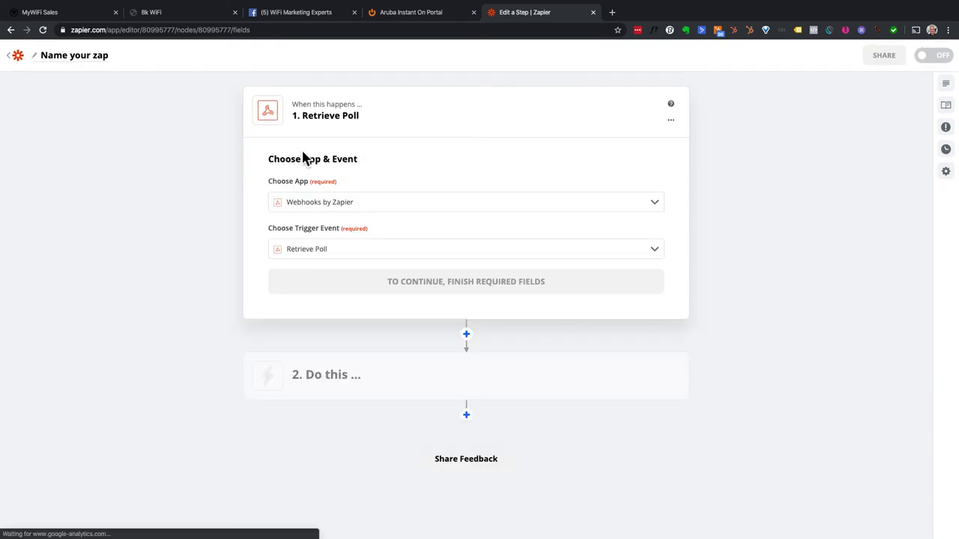
pyautogui.click(313, 252)
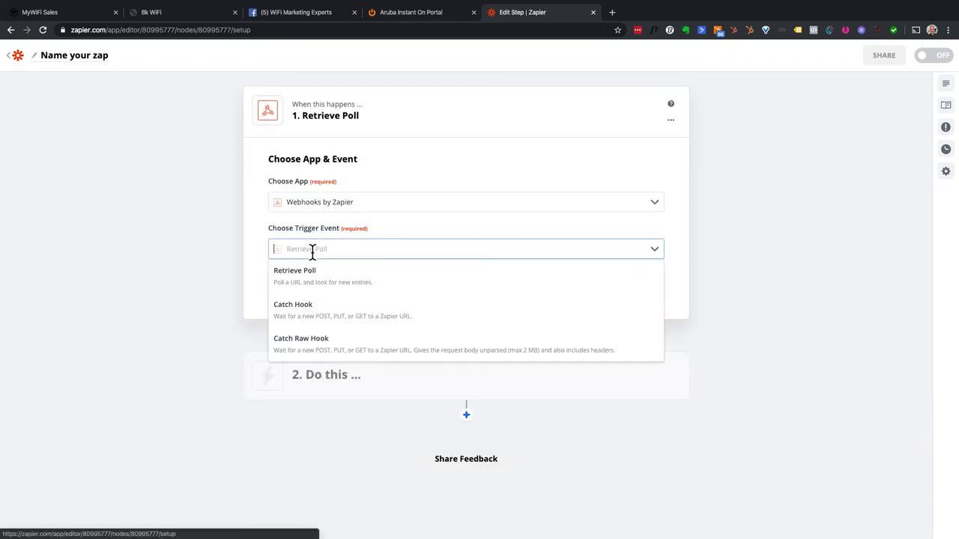
pyautogui.click(328, 313)
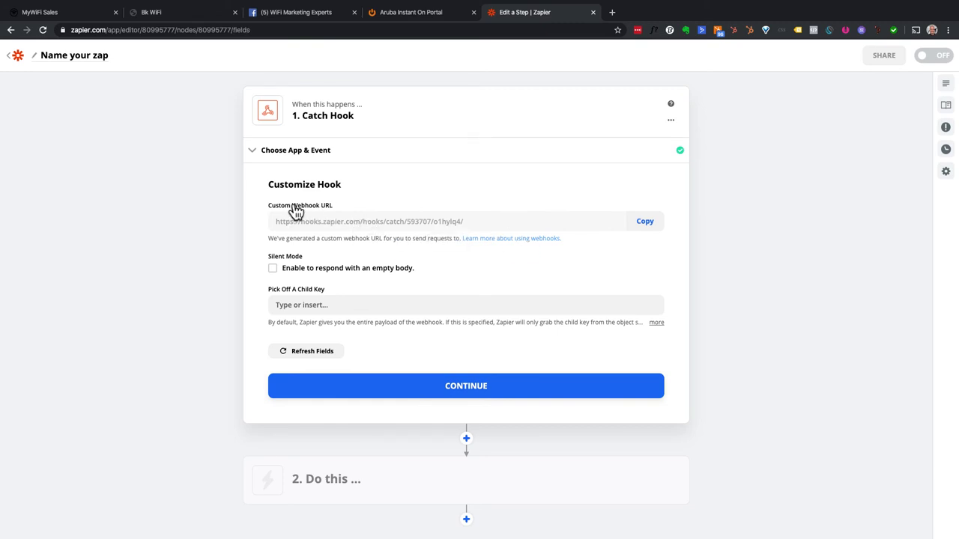
# - Copy Zapier's Catch Hook custom webhook URL and go back to MyWiFi's Lead Settings
pyautogui.click(648, 226)
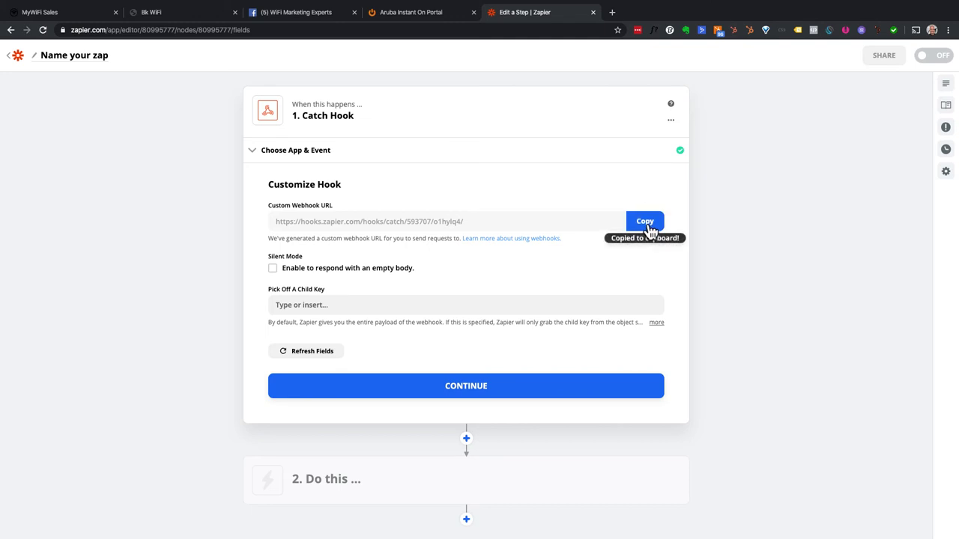
pyautogui.click(191, 14)
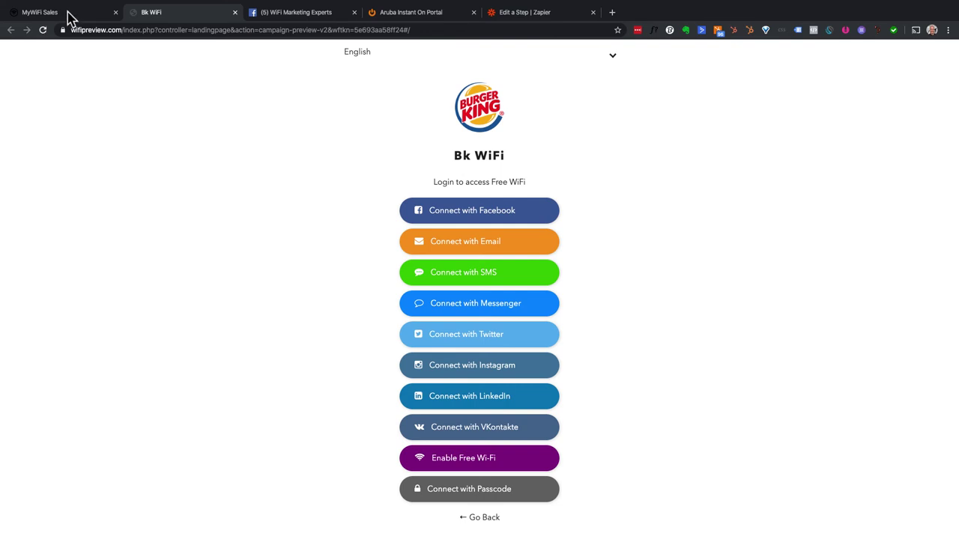
pyautogui.click(66, 15)
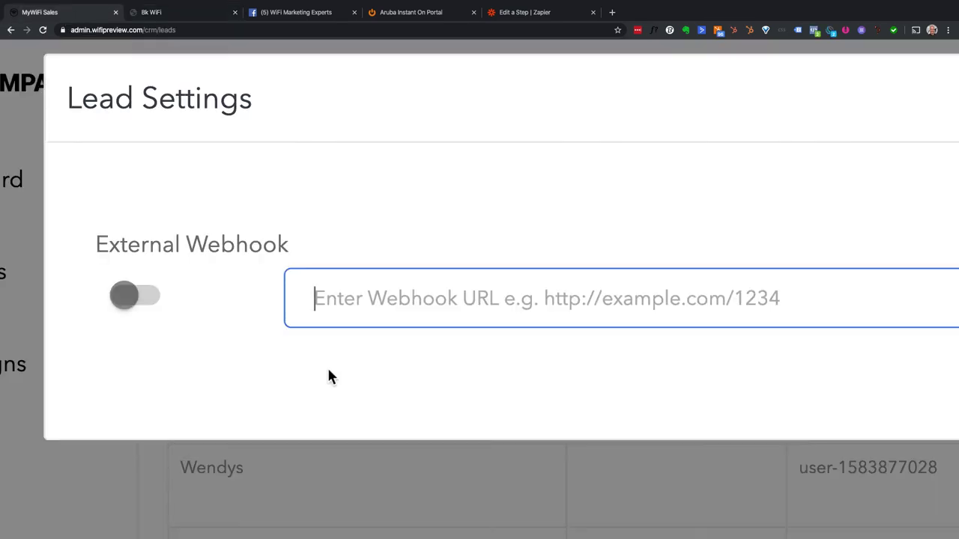
# - Paste the Zapier URL into the External Webhook field, turn it on, and return to Zapier
pyautogui.hotkey('ctrl', 'v')
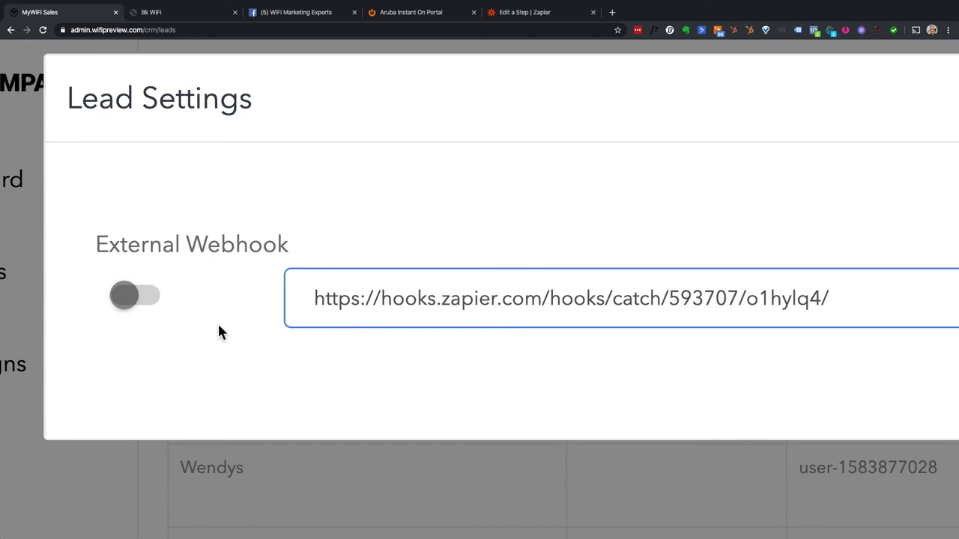
pyautogui.click(127, 294)
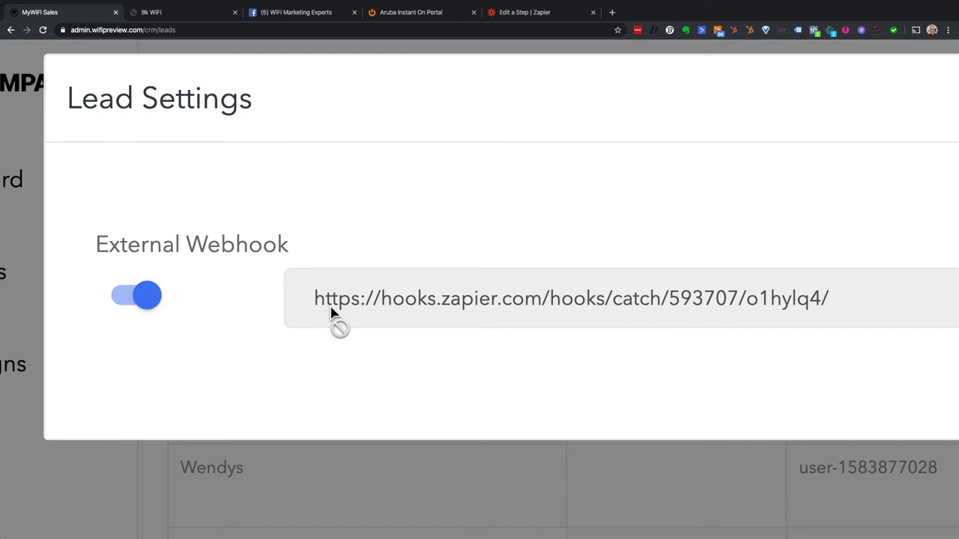
pyautogui.click(527, 13)
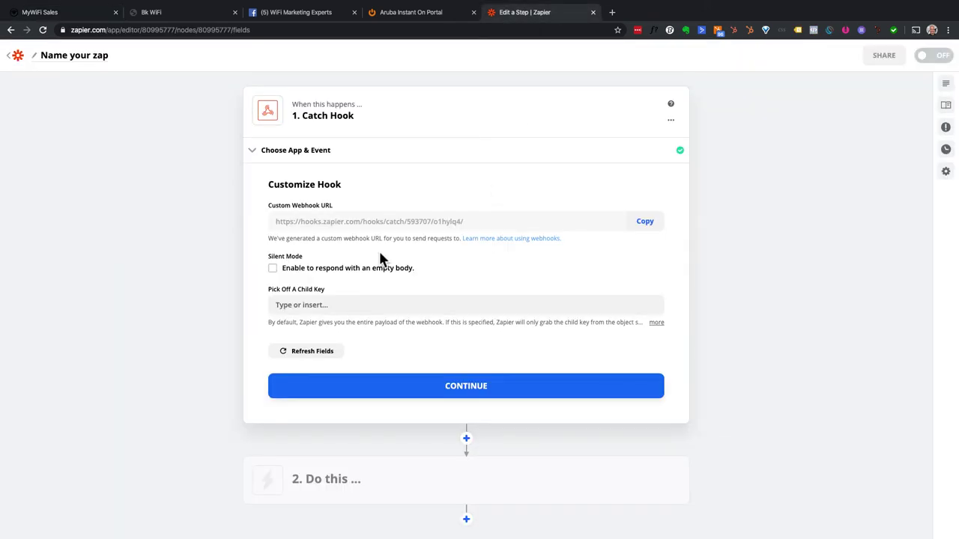
# - Continue past Customize Hook and run Test & Continue, then switch back to MyWiFi
pyautogui.scroll(-1, 414, 384)
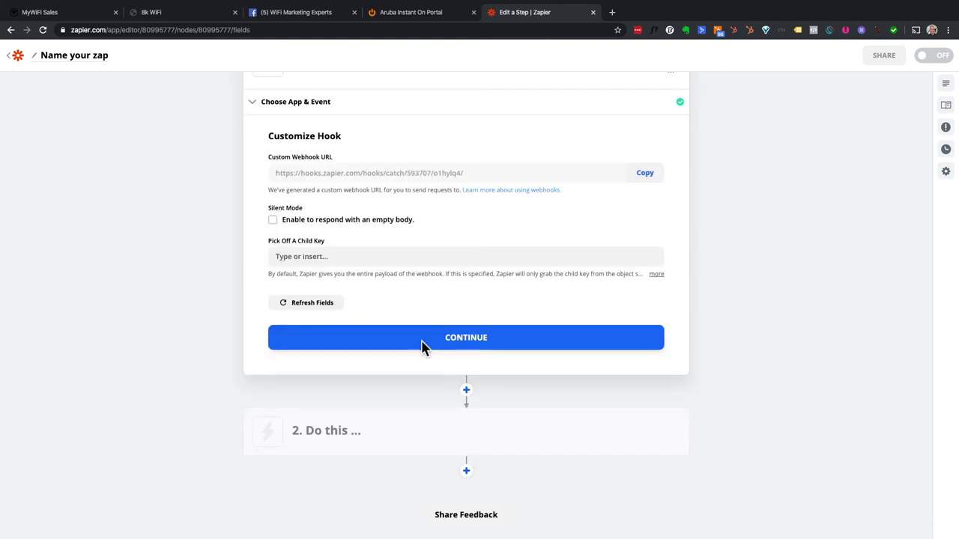
pyautogui.click(422, 343)
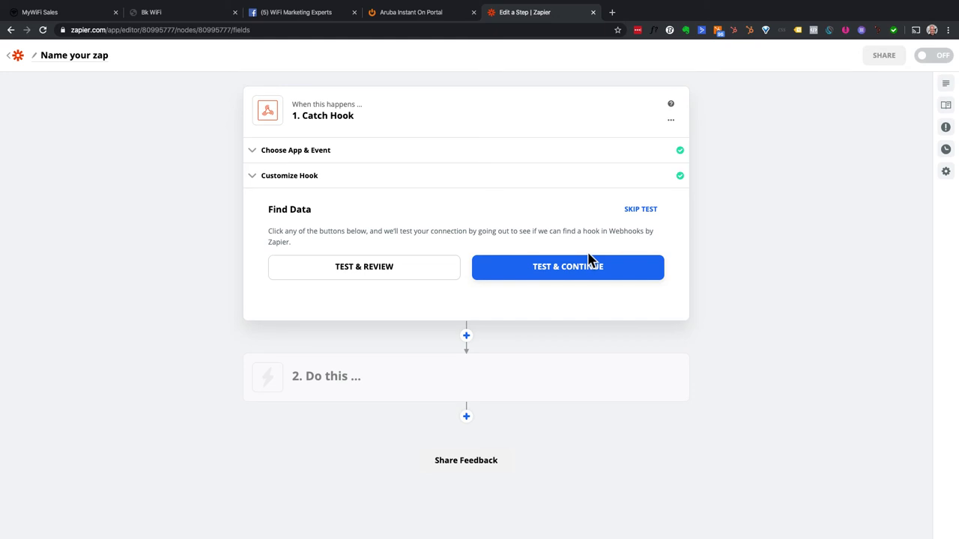
pyautogui.click(567, 274)
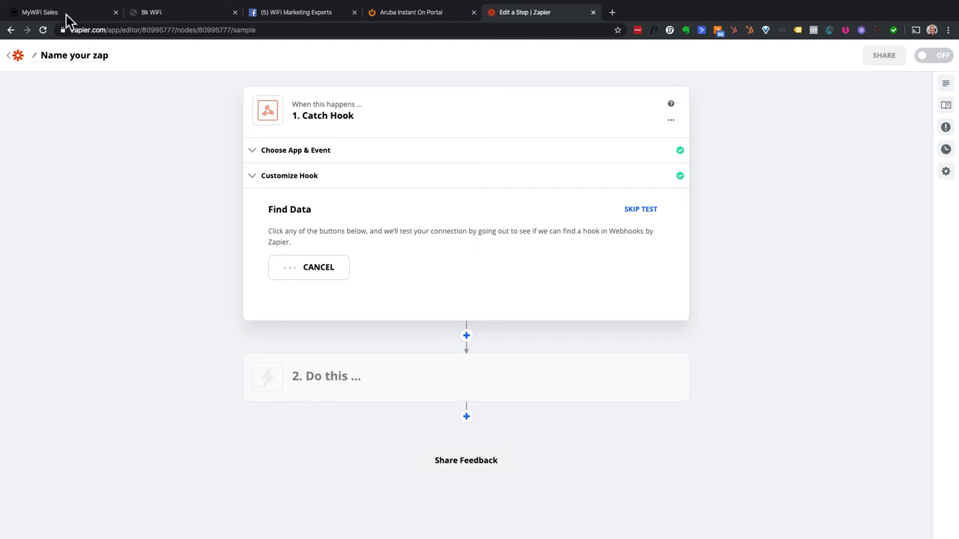
pyautogui.click(66, 15)
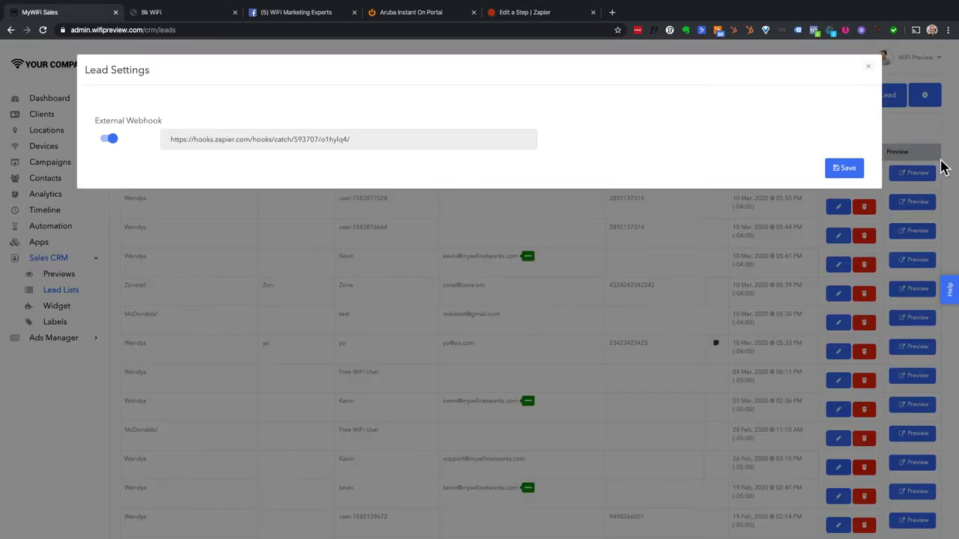
# - Save the Lead Settings and copy the bk.com preview URL from Campaign Previews
pyautogui.click(847, 169)
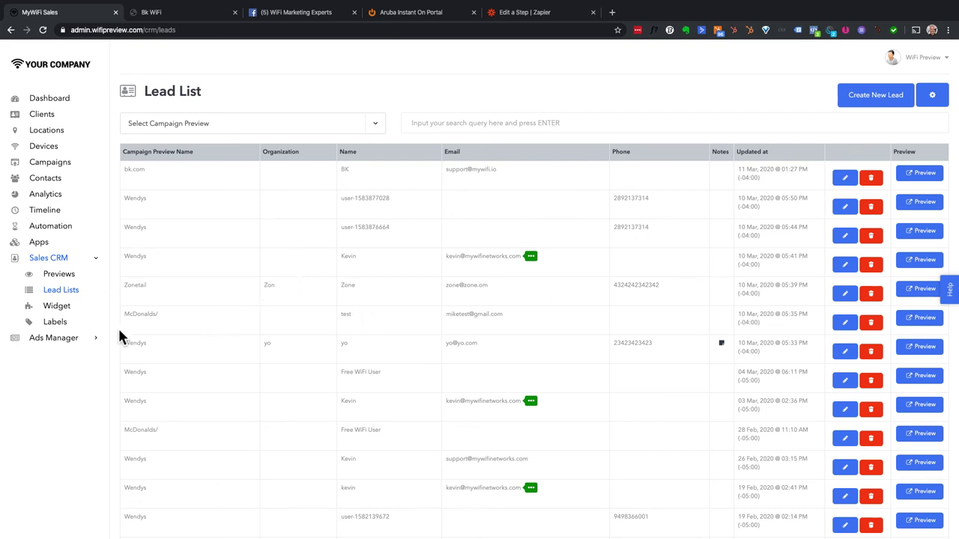
pyautogui.click(66, 287)
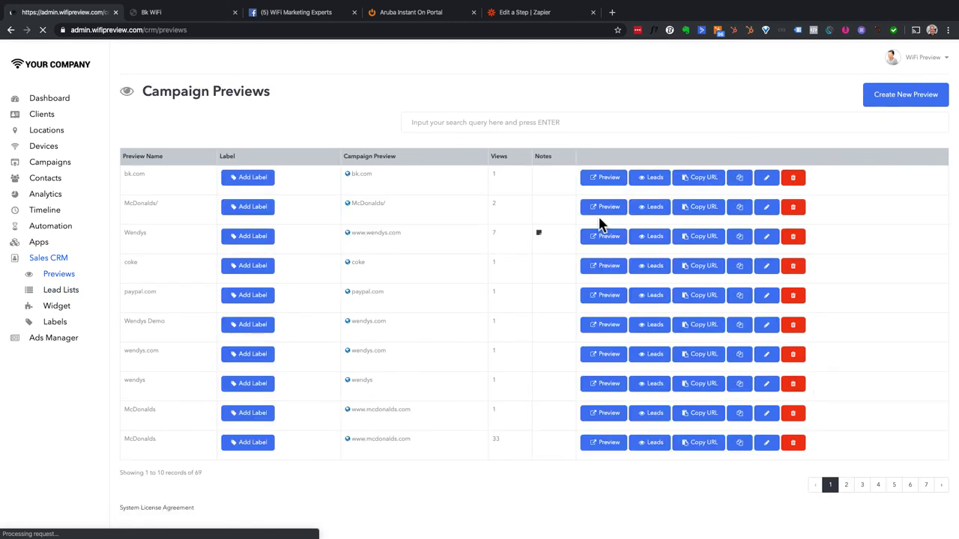
pyautogui.click(706, 184)
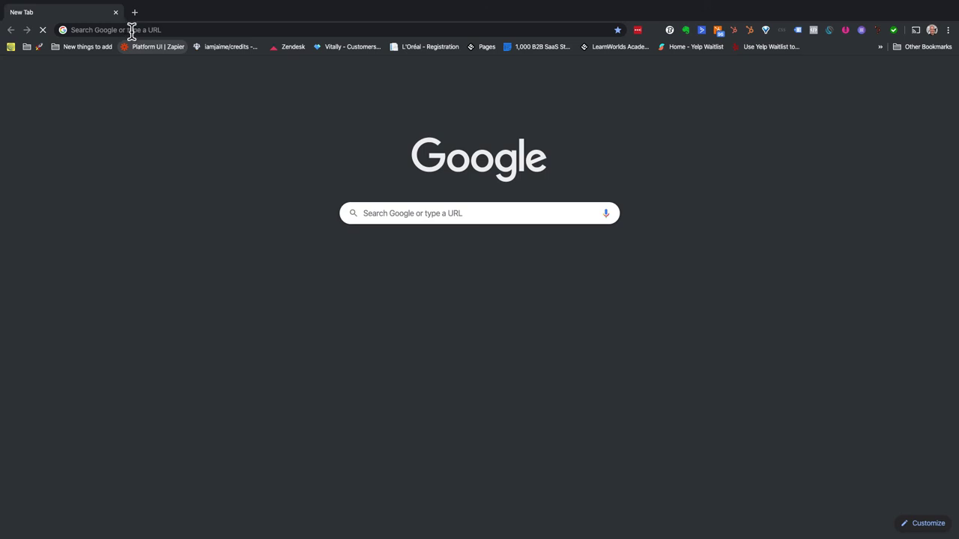
# - Load the campaign preview link, accept the Bk WiFi terms and choose the free access plan
pyautogui.click(131, 30)
pyautogui.hotkey('ctrl', 'v')
pyautogui.press('Return')
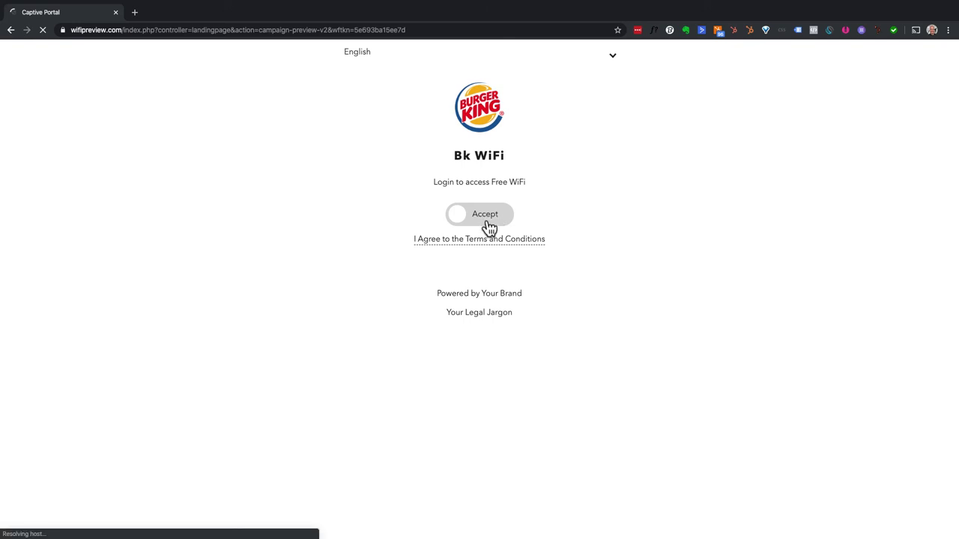
pyautogui.click(485, 225)
pyautogui.click(565, 221)
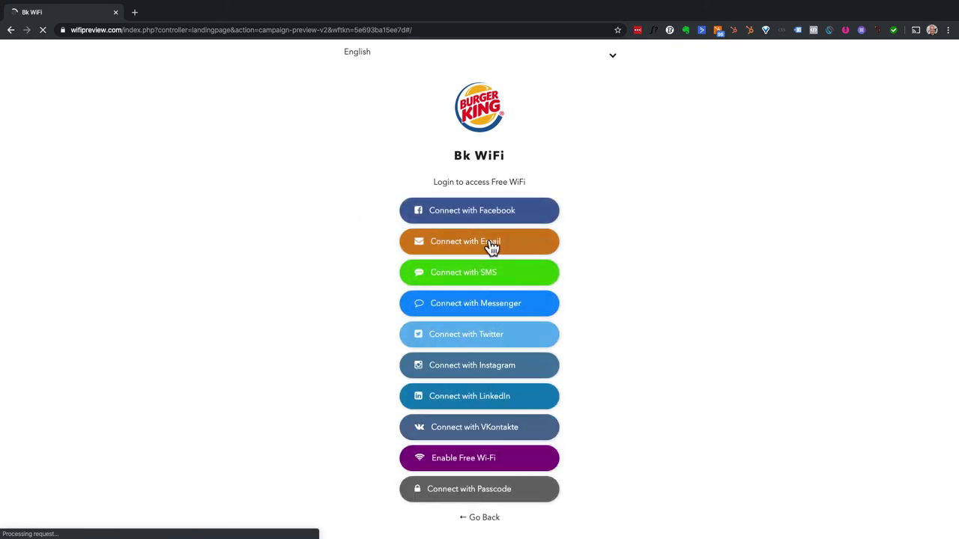
pyautogui.click(492, 248)
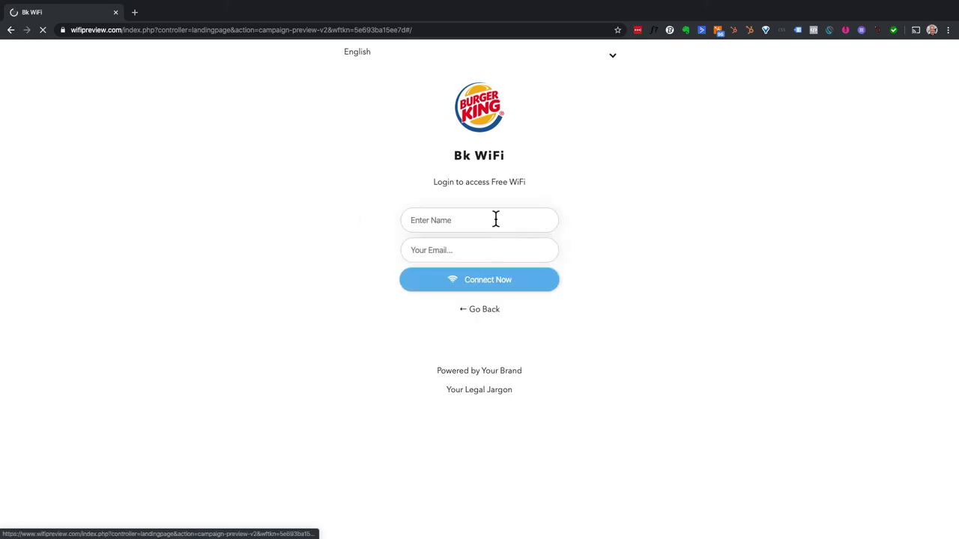
# - Sign in with a test guest's email, connect, then move to the incognito browser window
pyautogui.click(495, 218)
pyautogui.write('Kevin')
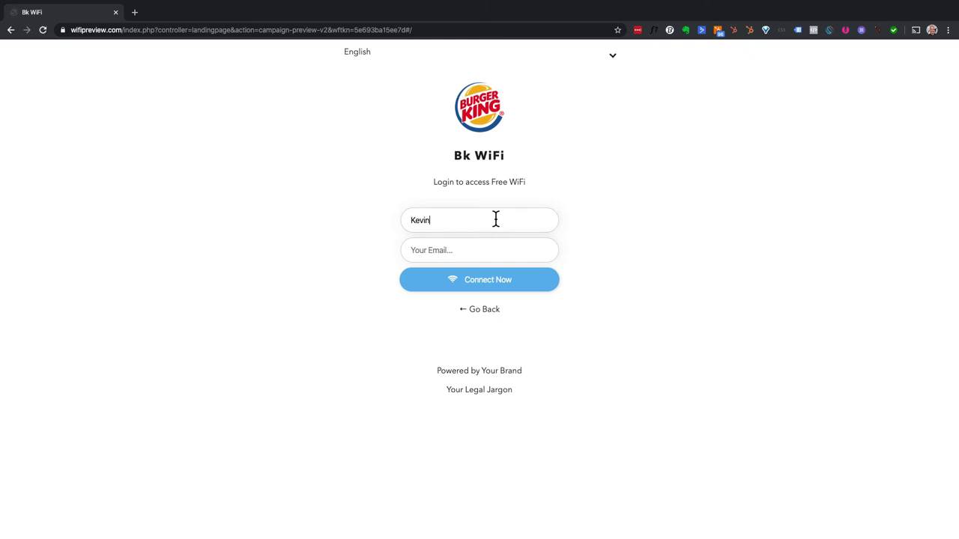
pyautogui.write('kmw')
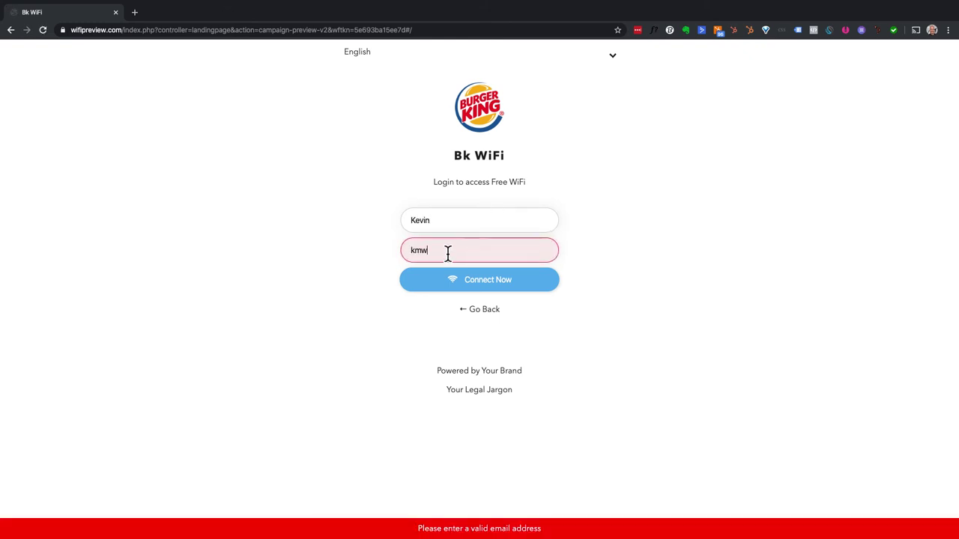
pyautogui.press('BackSpace')
pyautogui.press('BackSpace')
pyautogui.press('BackSpace')
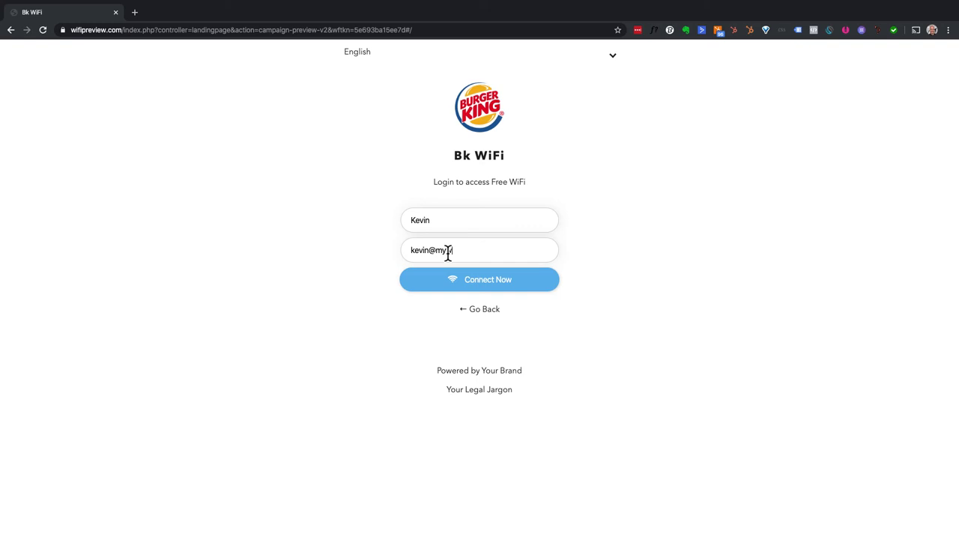
pyautogui.click(450, 279)
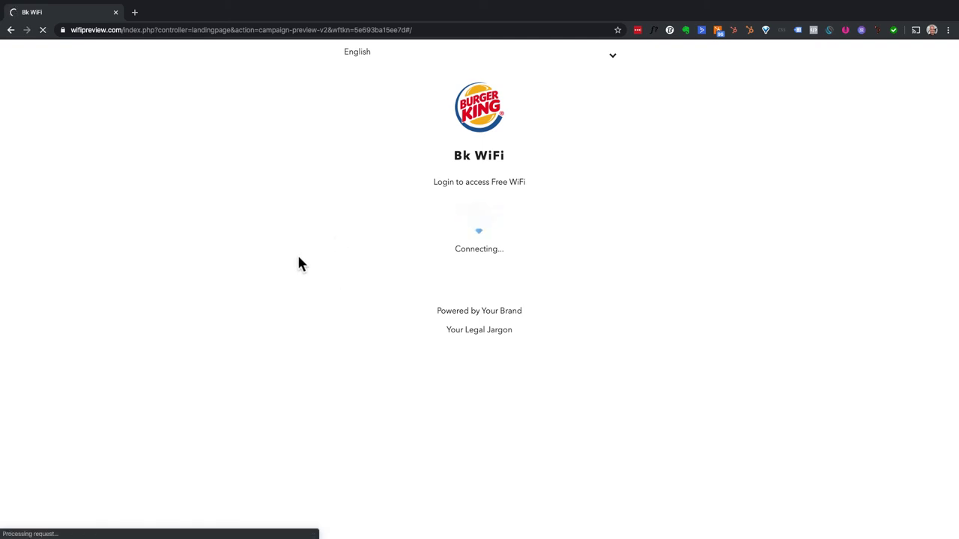
pyautogui.hotkey('ctrl', 'Left')
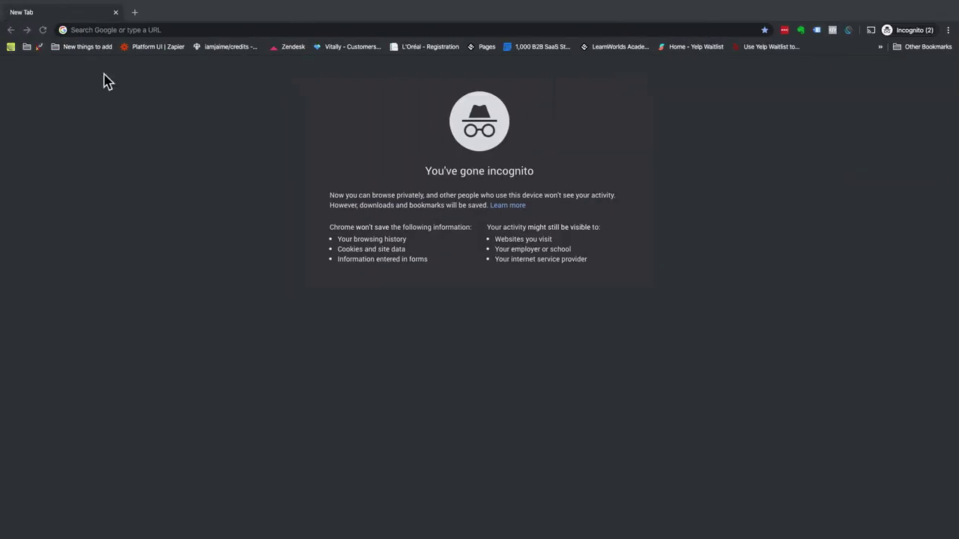
# - Check the newest bk.com lead in the Sales CRM Lead List
pyautogui.click(146, 157)
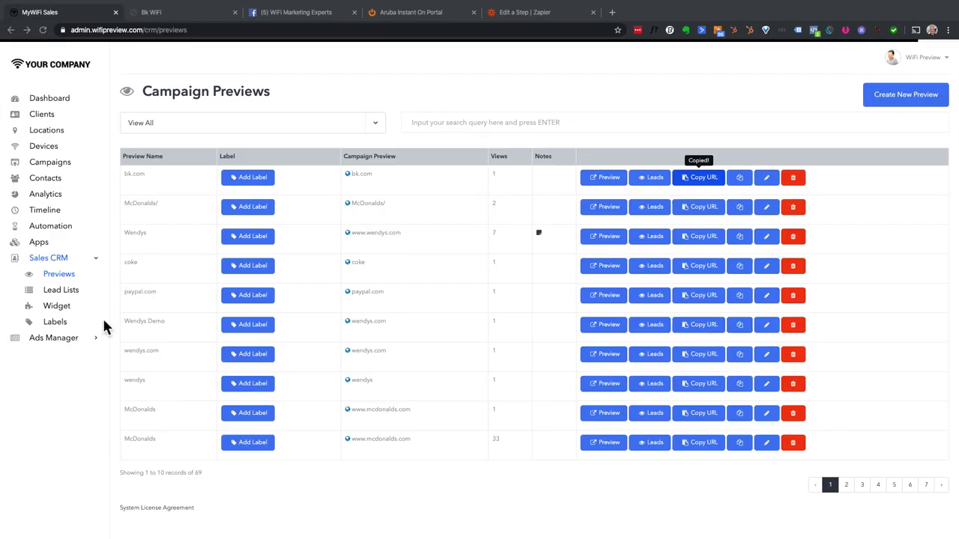
pyautogui.click(64, 292)
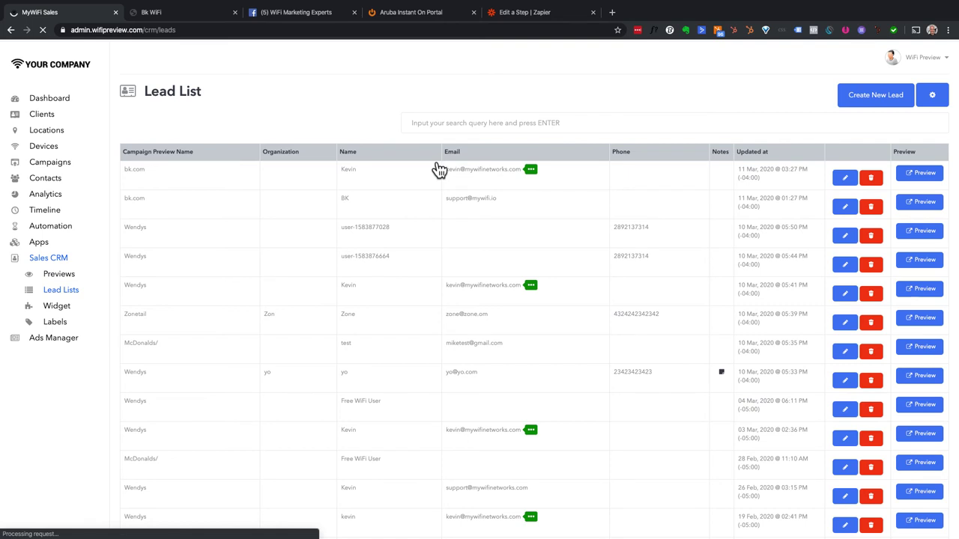
pyautogui.moveTo(439, 169); pyautogui.dragTo(235, 192)
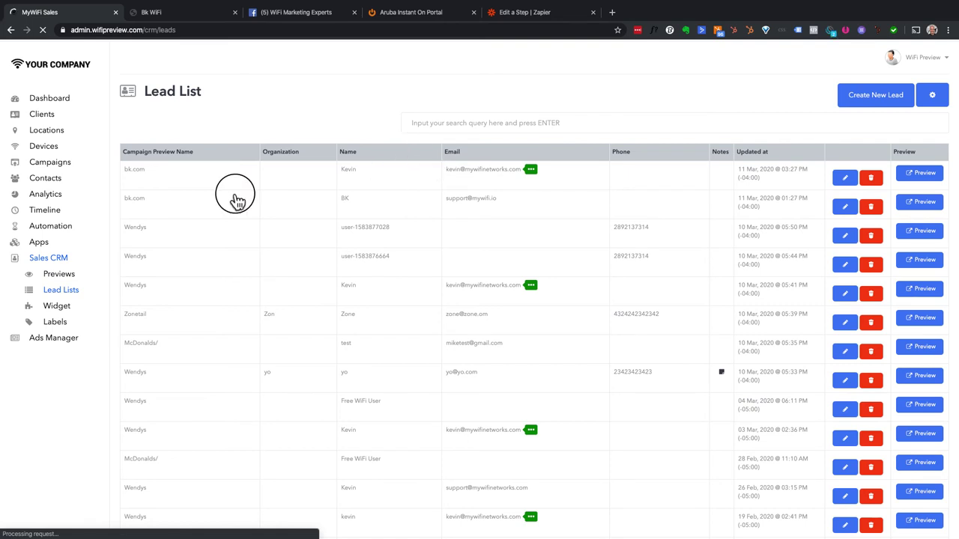
pyautogui.click(359, 174)
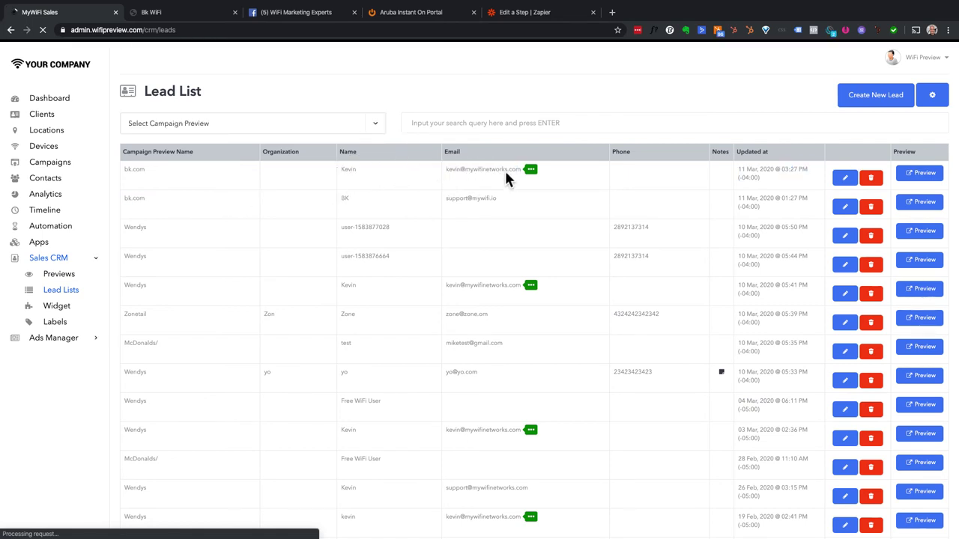
pyautogui.click(520, 14)
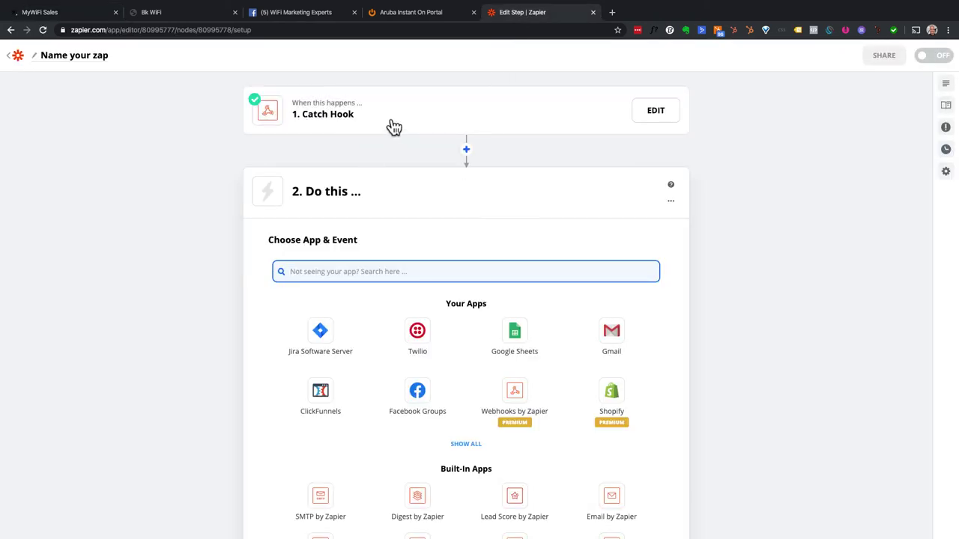
# - Verify Catch Hook's sample Hook A (campaign_preview 5748, owner 5511) in Find Data and finish editing
pyautogui.click(268, 110)
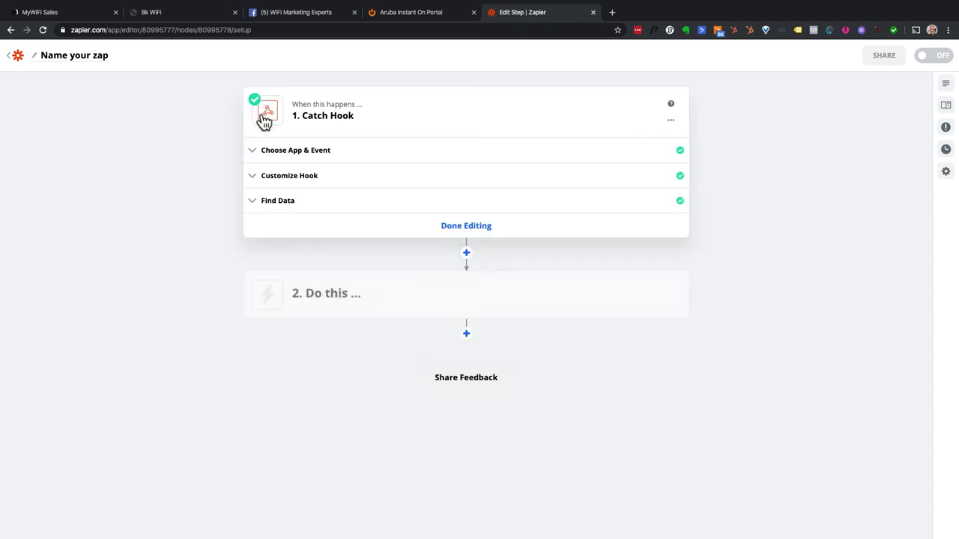
pyautogui.click(281, 205)
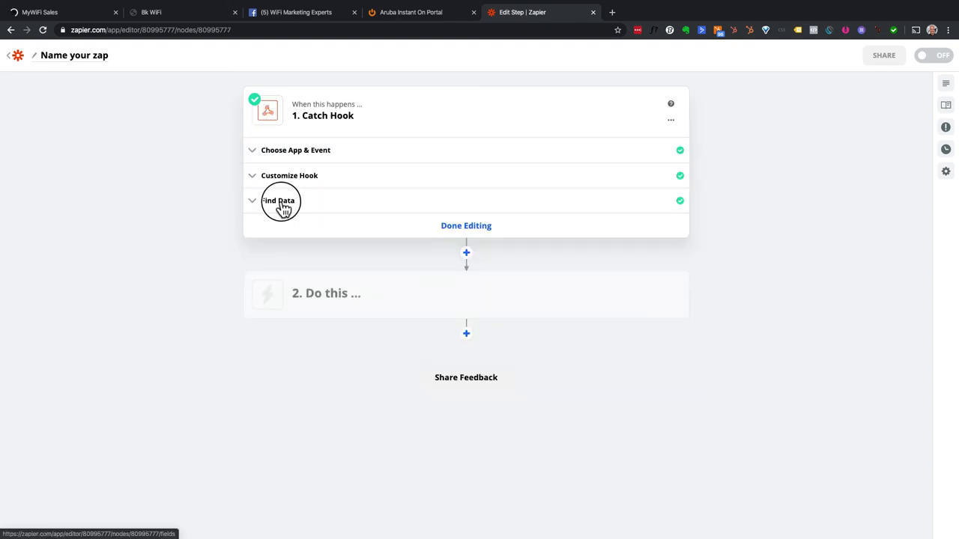
pyautogui.moveTo(283, 209); pyautogui.dragTo(172, 231)
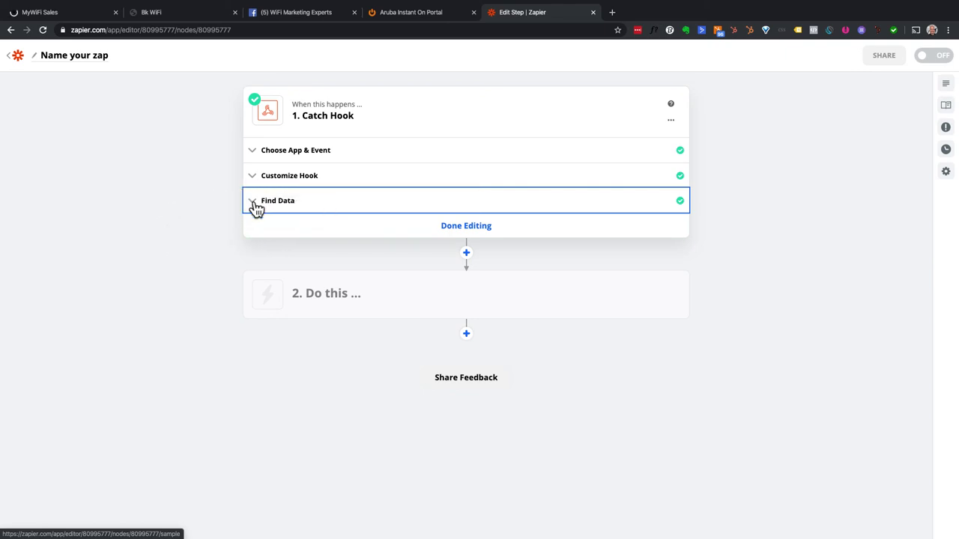
pyautogui.click(255, 209)
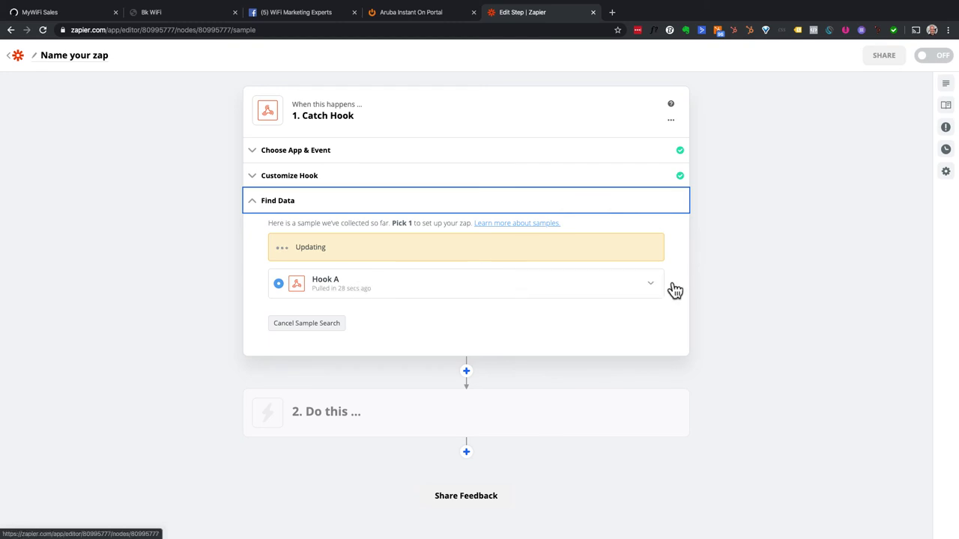
pyautogui.click(651, 288)
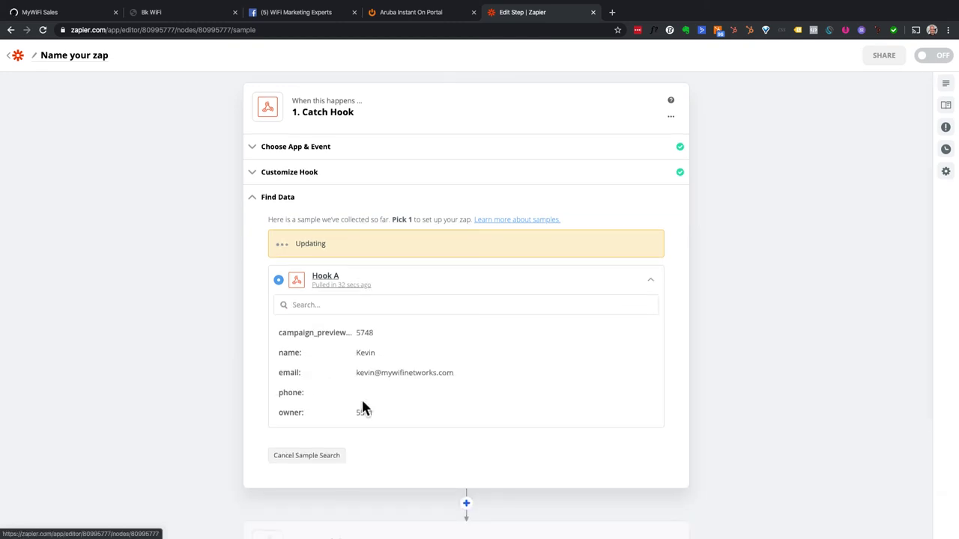
pyautogui.scroll(-1, 355, 399)
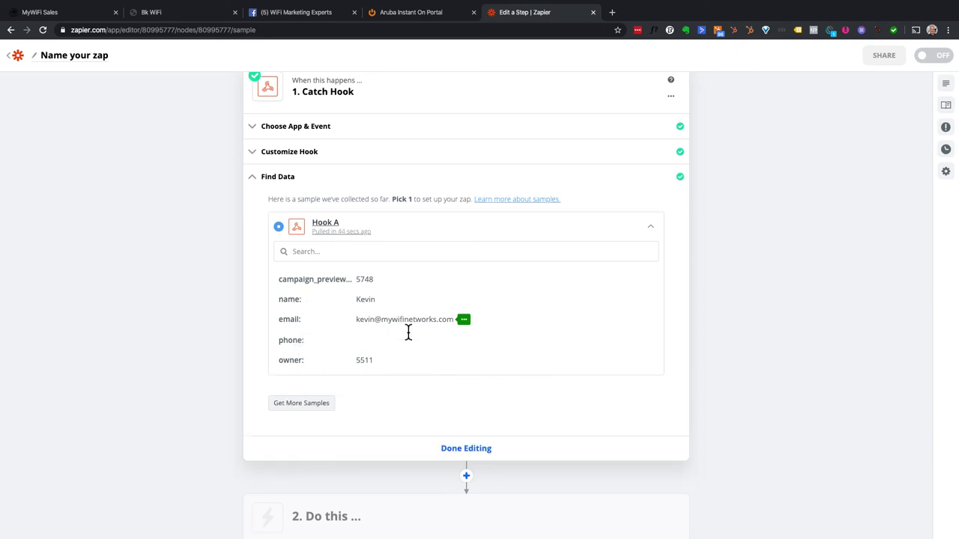
pyautogui.scroll(-1, 450, 397)
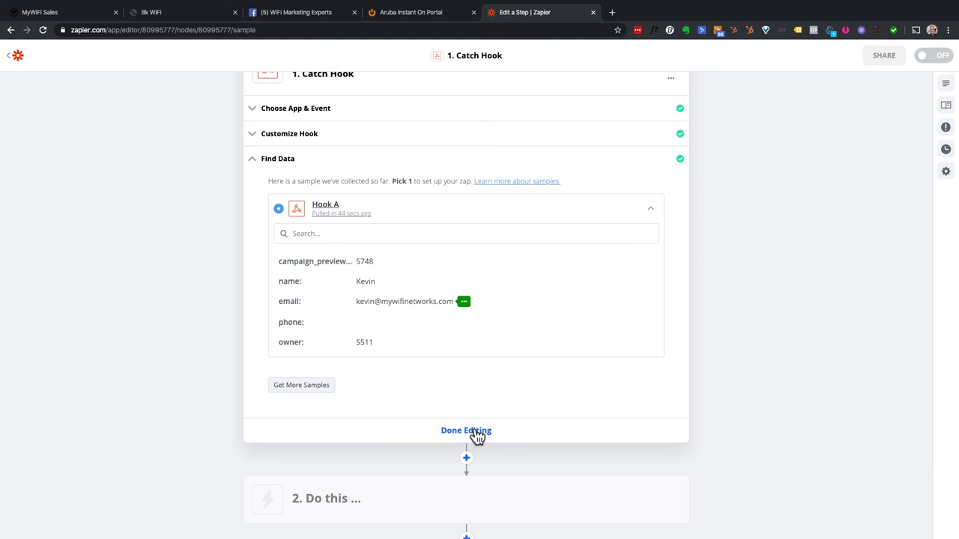
pyautogui.click(328, 166)
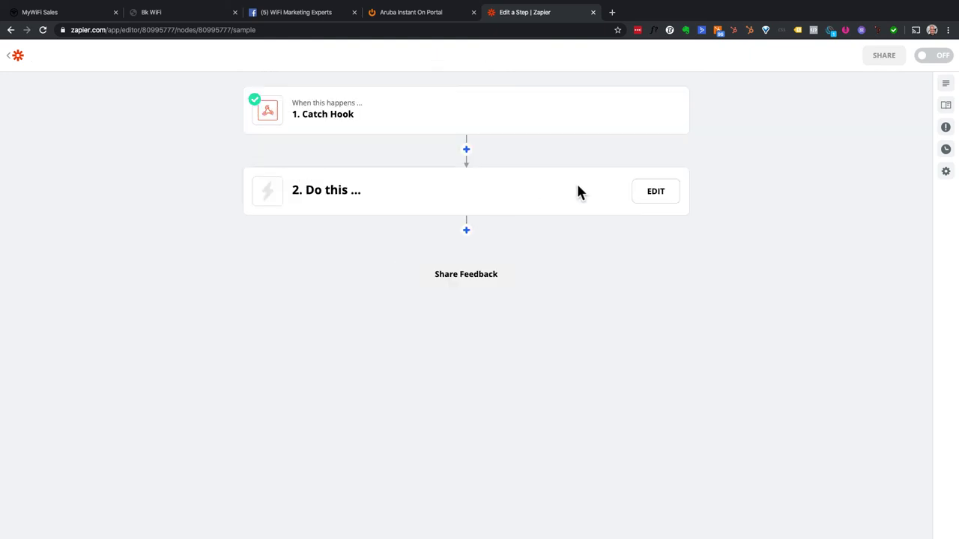
# - Open Choose App & Event for Zapier step 2 and browse the app list
pyautogui.click(378, 196)
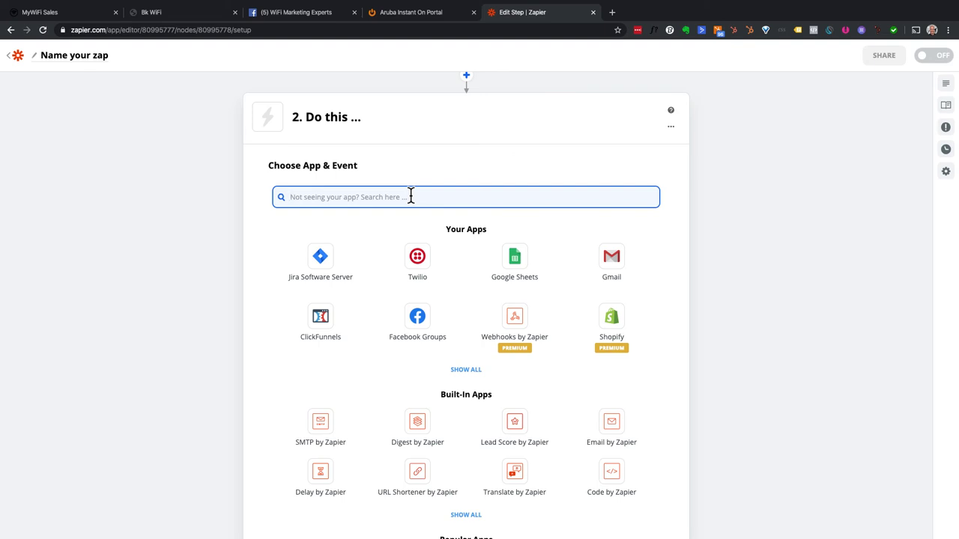
pyautogui.scroll(-1, 410, 196)
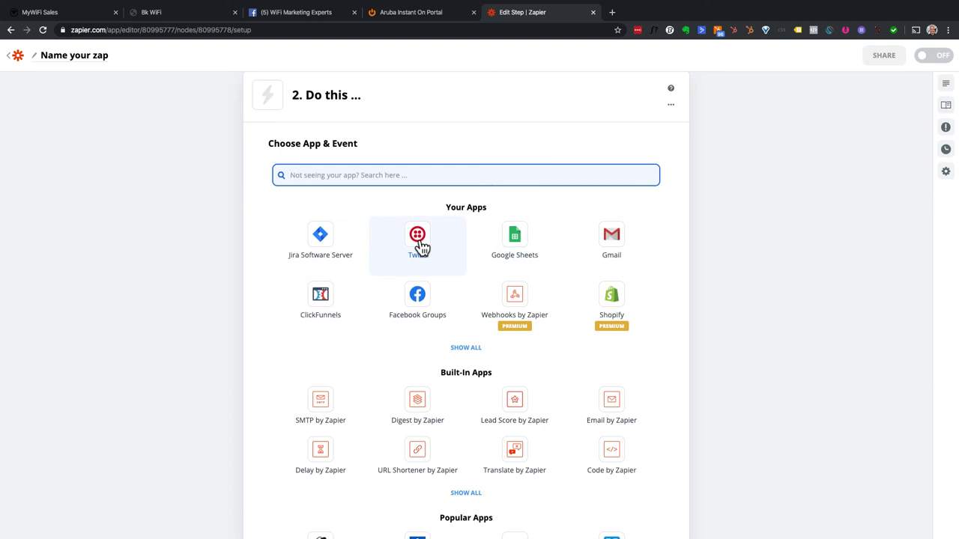
pyautogui.scroll(-2, 419, 249)
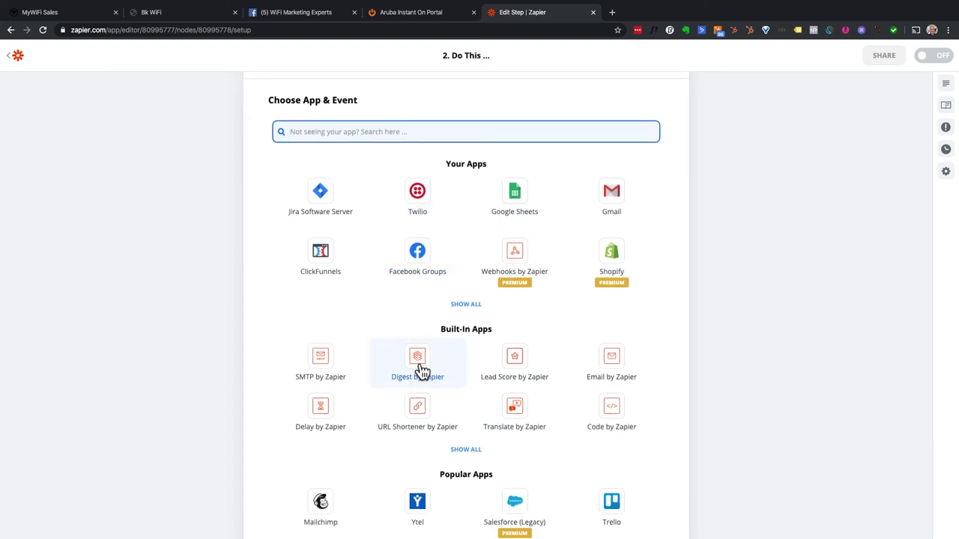
pyautogui.scroll(-3, 422, 371)
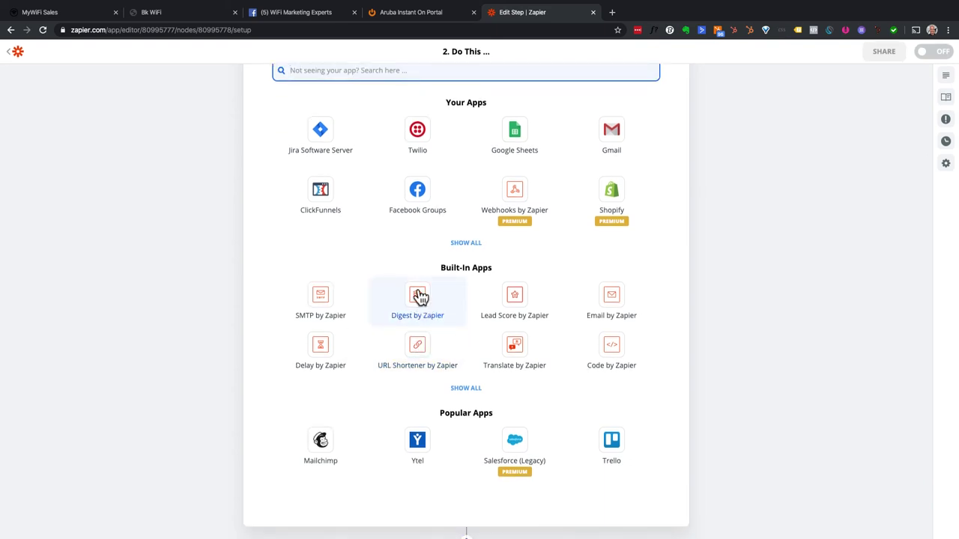
pyautogui.scroll(-2, 431, 310)
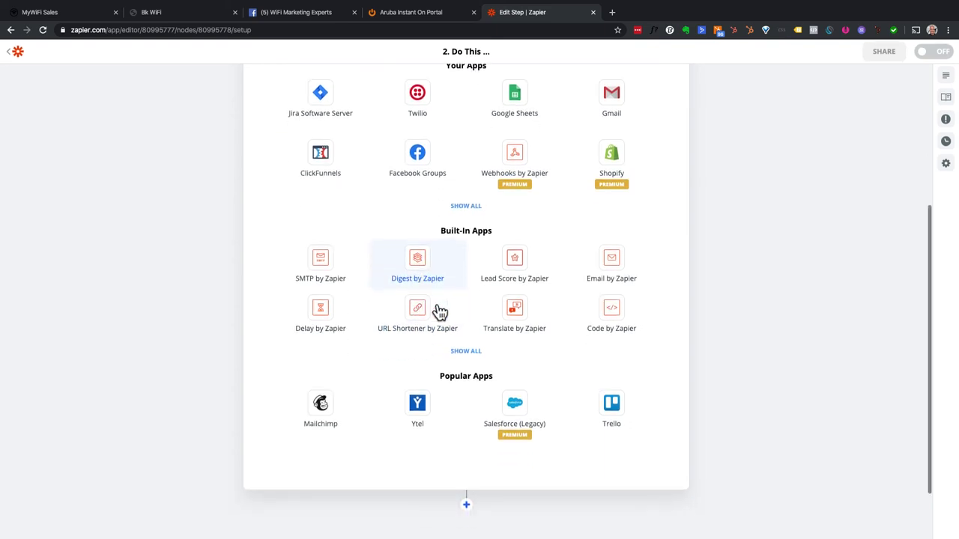
pyautogui.scroll(2, 502, 382)
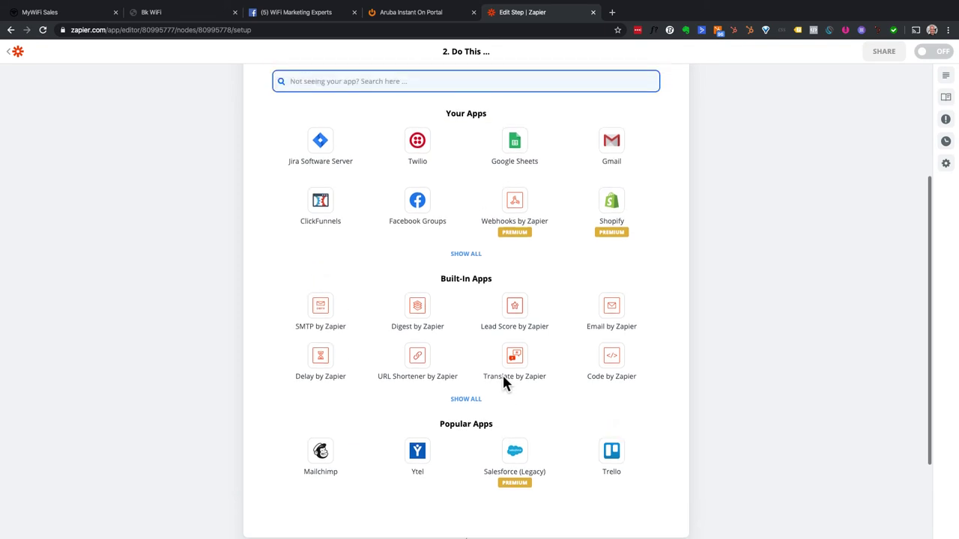
pyautogui.scroll(2, 503, 382)
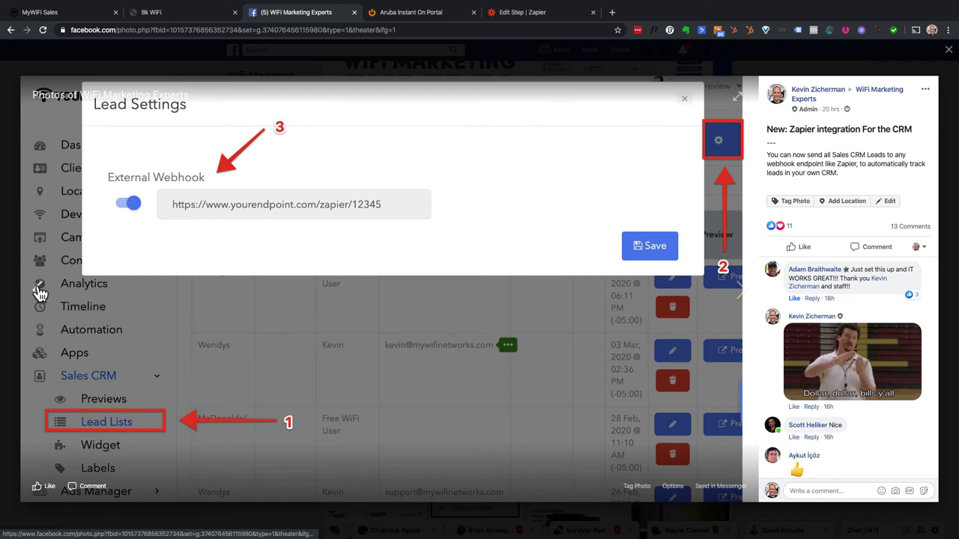
# - Show the Grade.us integration post on Facebook, then return to the MyWiFi Lead List
pyautogui.click(39, 292)
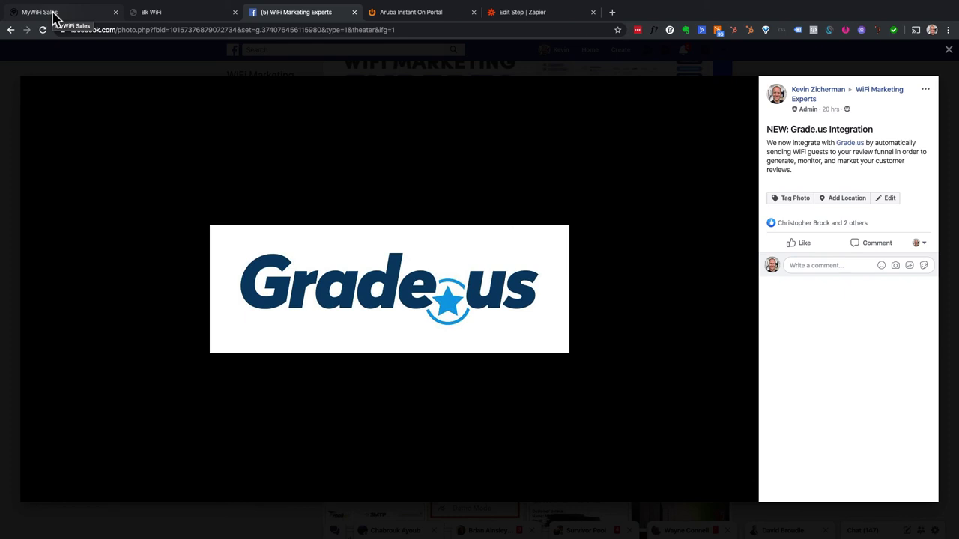
pyautogui.click(53, 13)
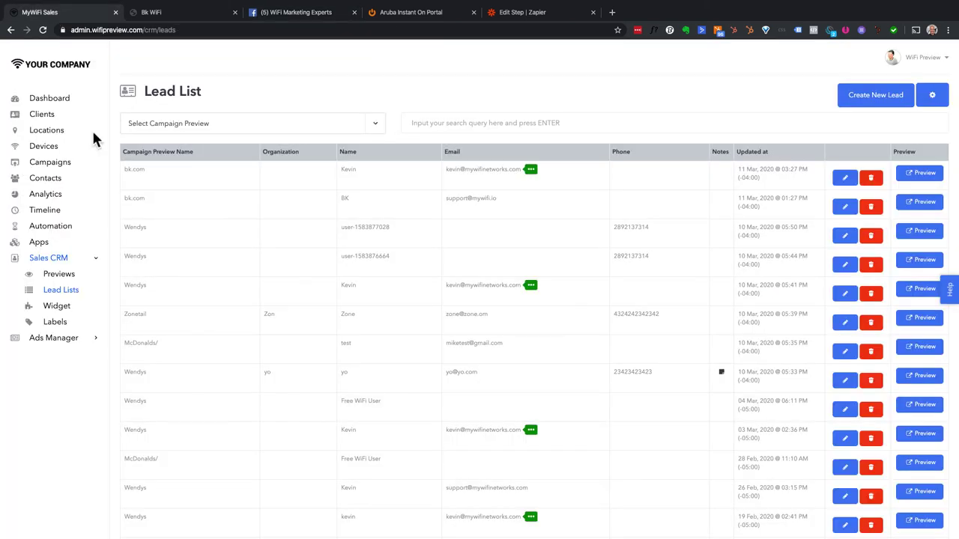
# - Create automation 'Review Funnnel' for Pizza Hut, Parkhurst Plaza and proceed to the trigger choices
pyautogui.click(49, 235)
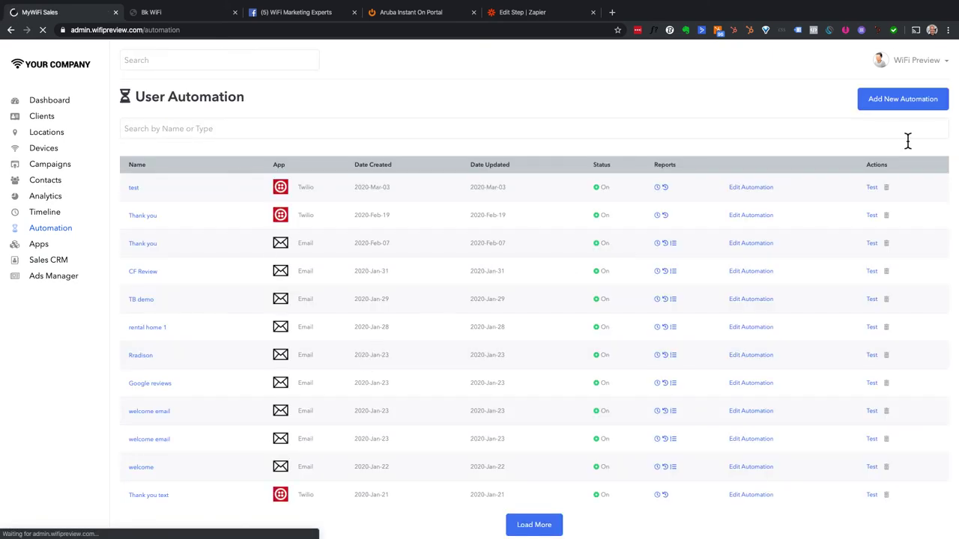
pyautogui.click(922, 103)
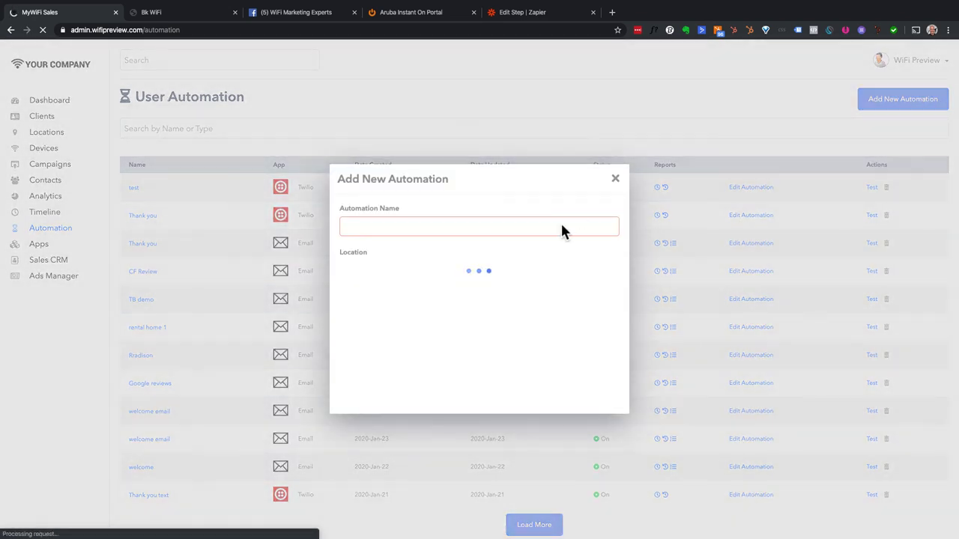
pyautogui.click(502, 230)
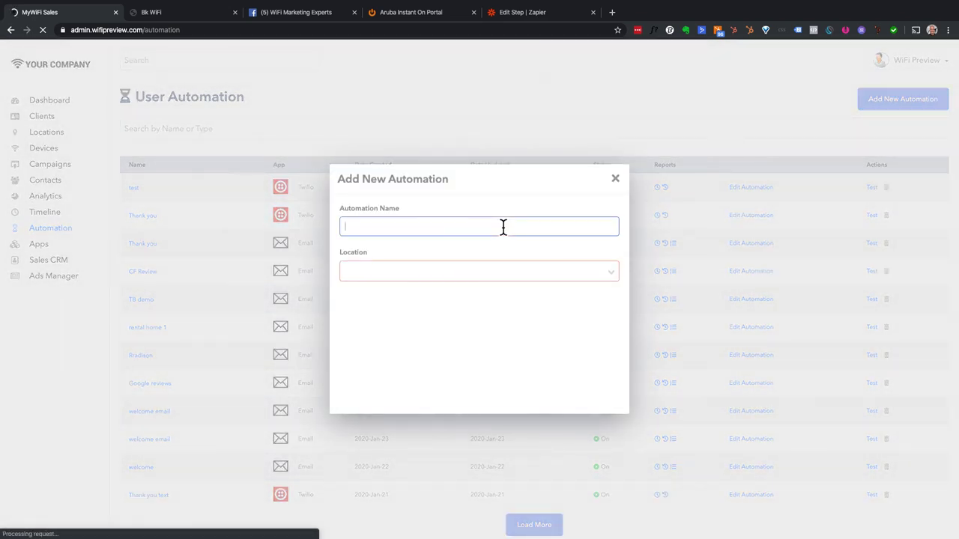
pyautogui.write('Review Funnnel')
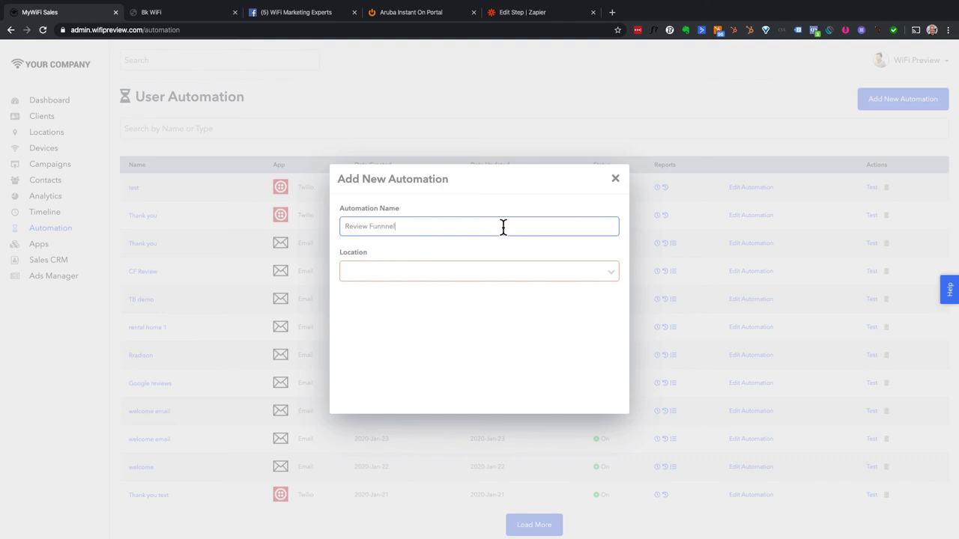
pyautogui.click(455, 271)
pyautogui.click(432, 290)
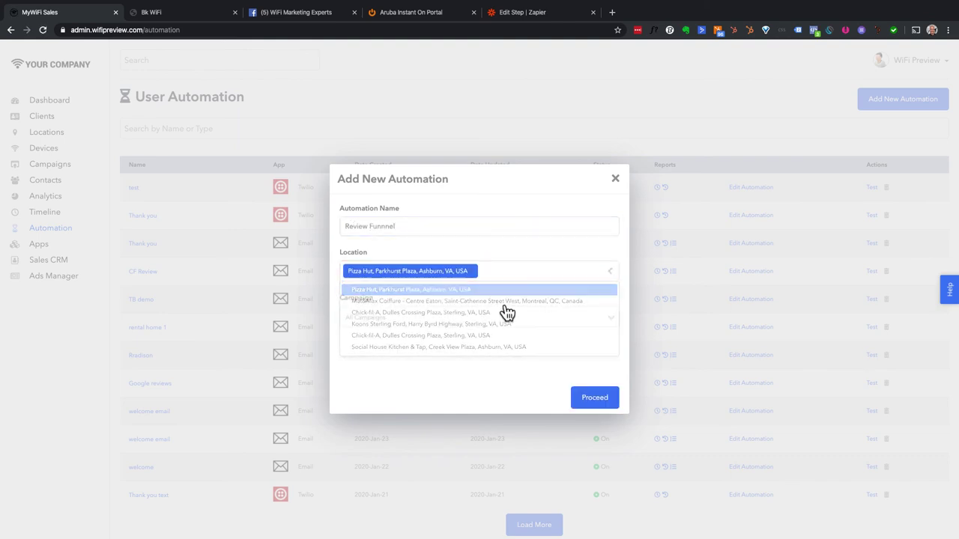
pyautogui.click(603, 407)
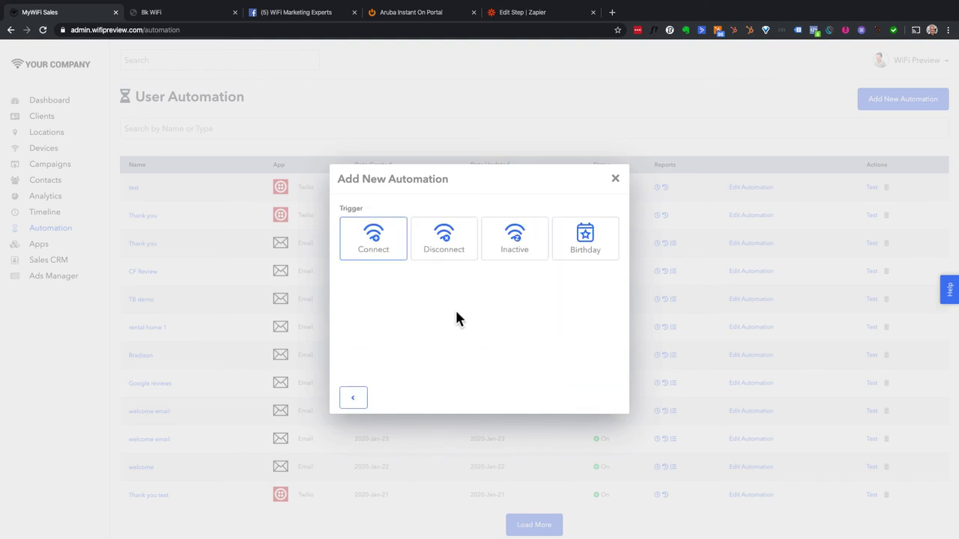
# - Set the automation to trigger on Disconnect with Real Time delivery
pyautogui.click(460, 246)
pyautogui.click(375, 244)
pyautogui.click(447, 255)
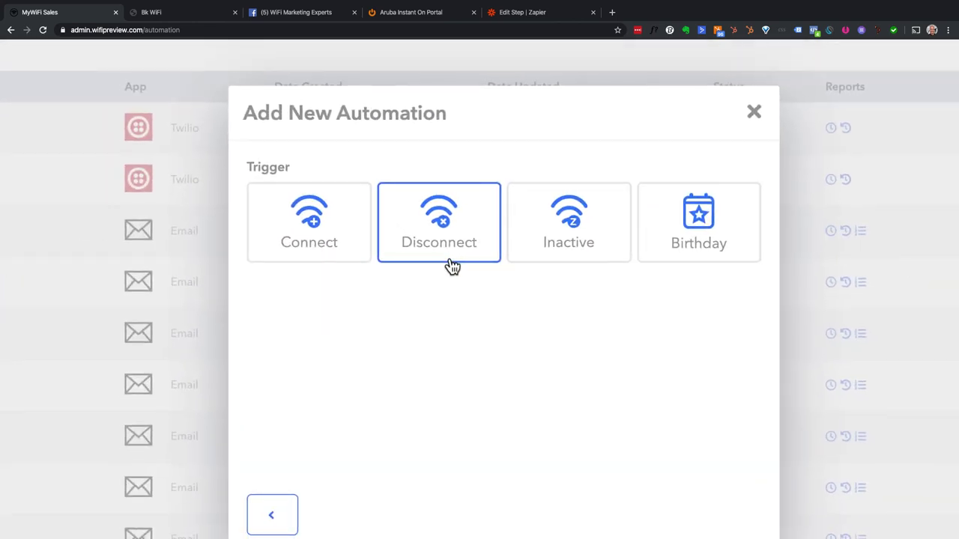
pyautogui.click(337, 248)
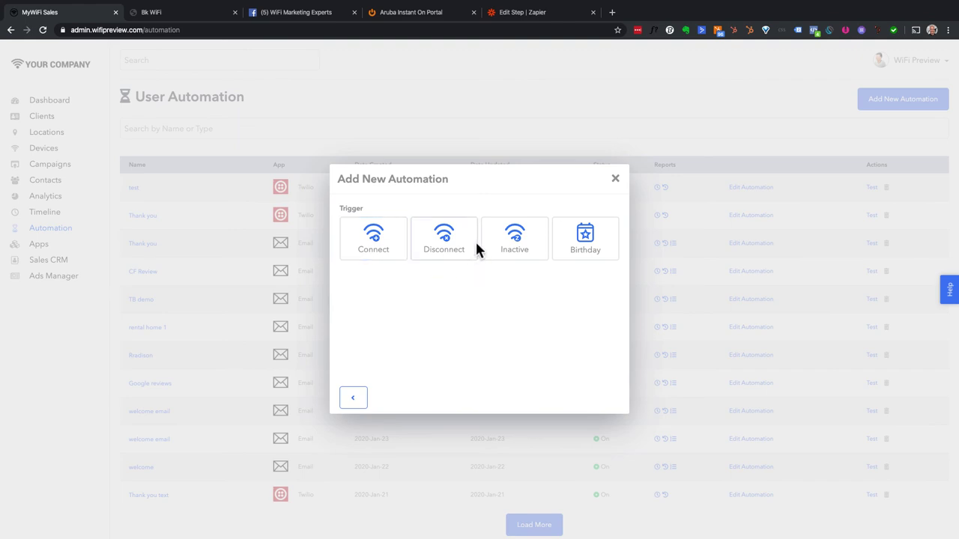
pyautogui.click(460, 246)
pyautogui.click(363, 264)
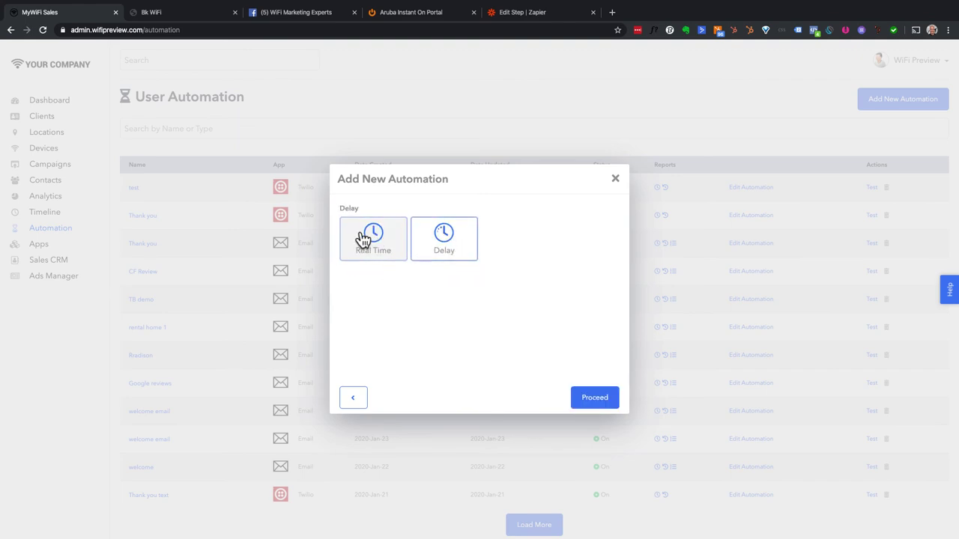
pyautogui.click(364, 238)
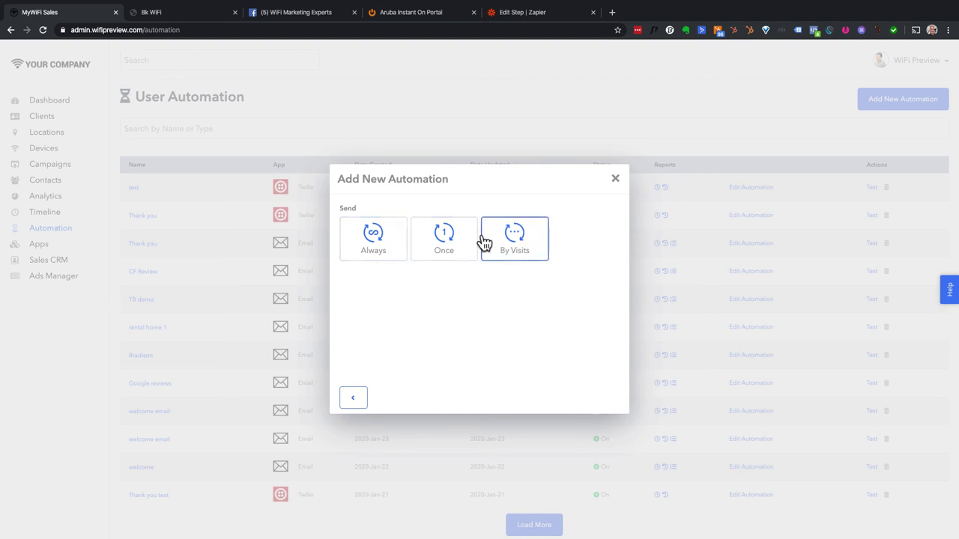
# - Send By Visits, firing only On (equal to) visit 3
pyautogui.click(519, 240)
pyautogui.click(401, 280)
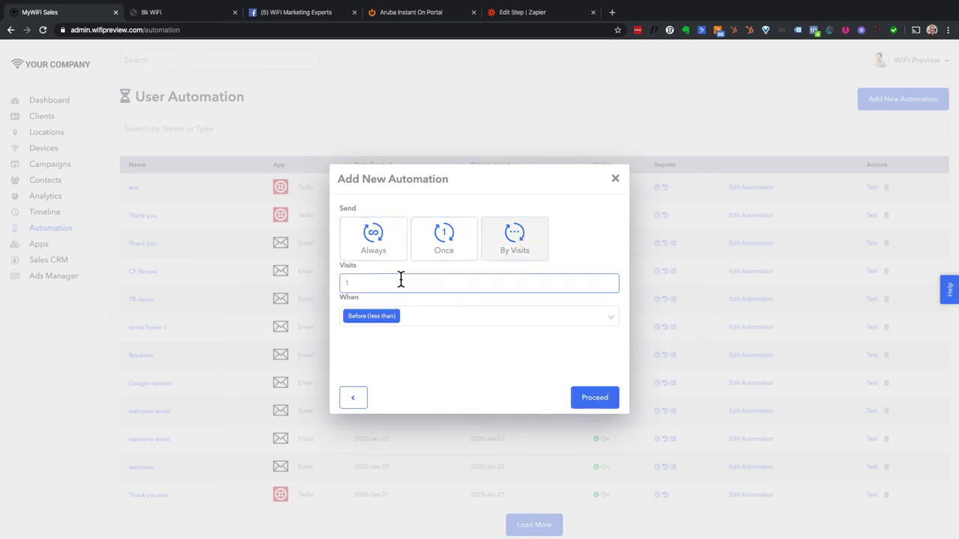
pyautogui.write('31')
pyautogui.click(417, 315)
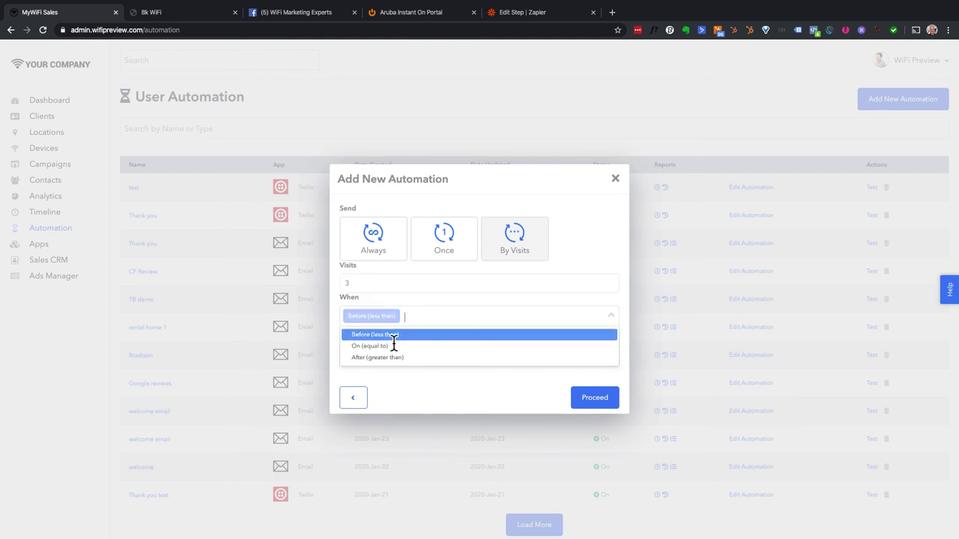
pyautogui.click(391, 345)
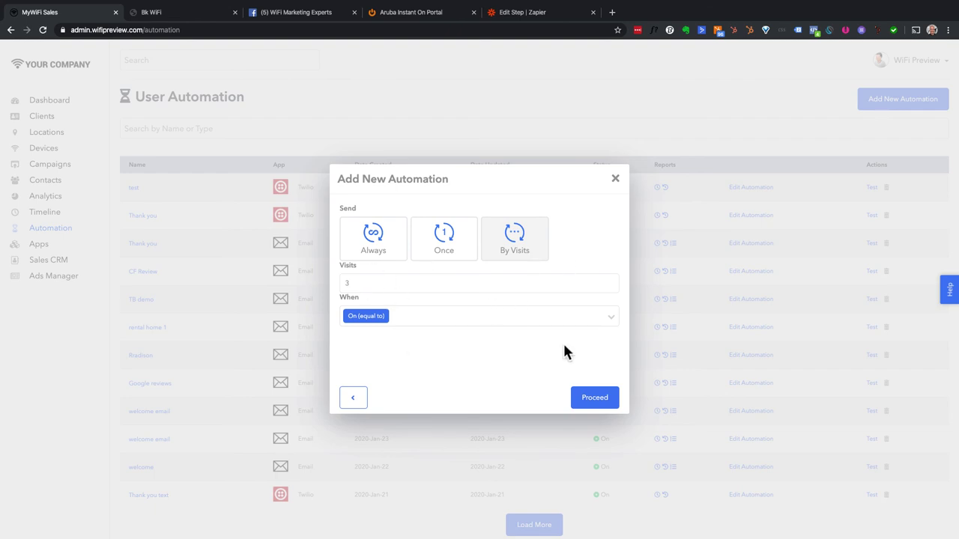
# - Pick Grade.us as the automation app, preview new-account creation, then back out
pyautogui.click(591, 401)
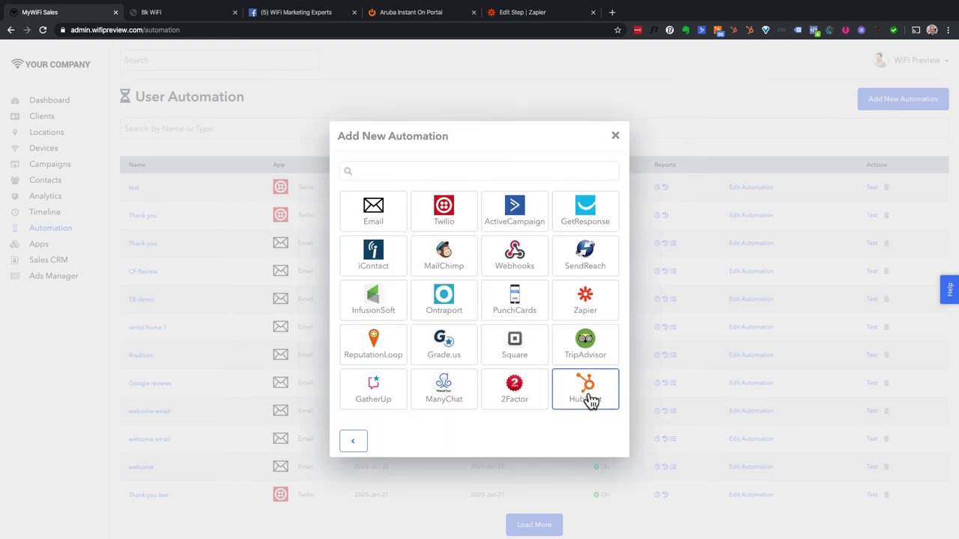
pyautogui.click(451, 358)
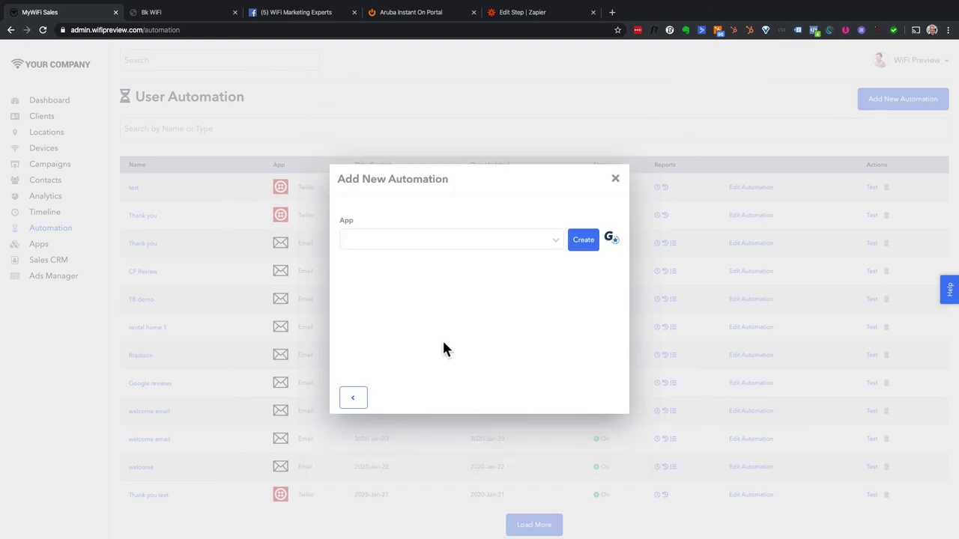
pyautogui.click(584, 241)
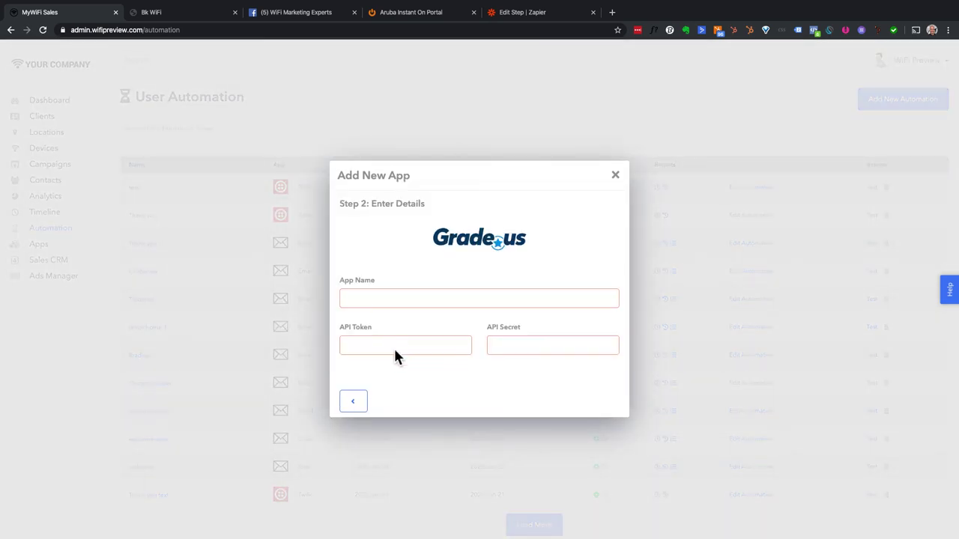
pyautogui.click(346, 403)
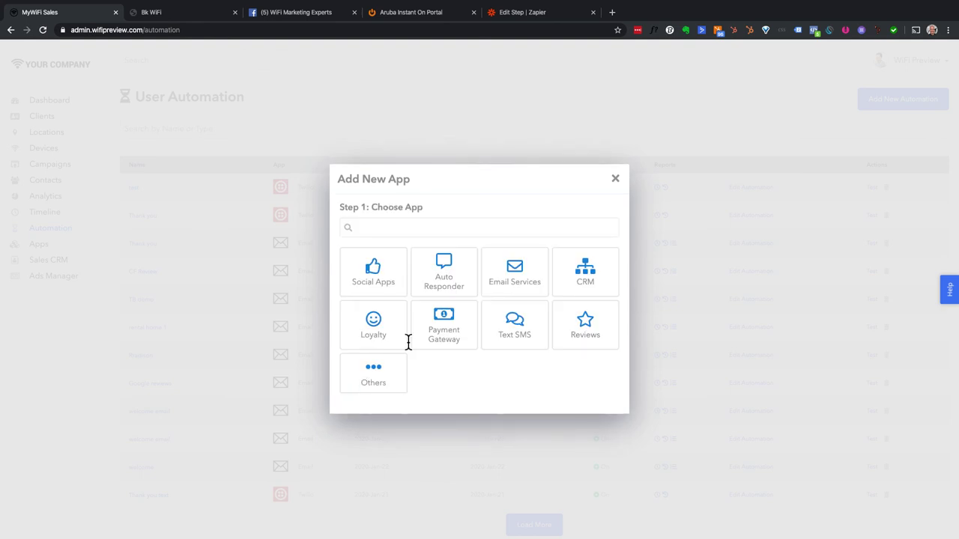
pyautogui.click(614, 180)
# - Set the app to Grade.us Direct Integration and browse its profile list for Beverly Hills
pyautogui.click(422, 240)
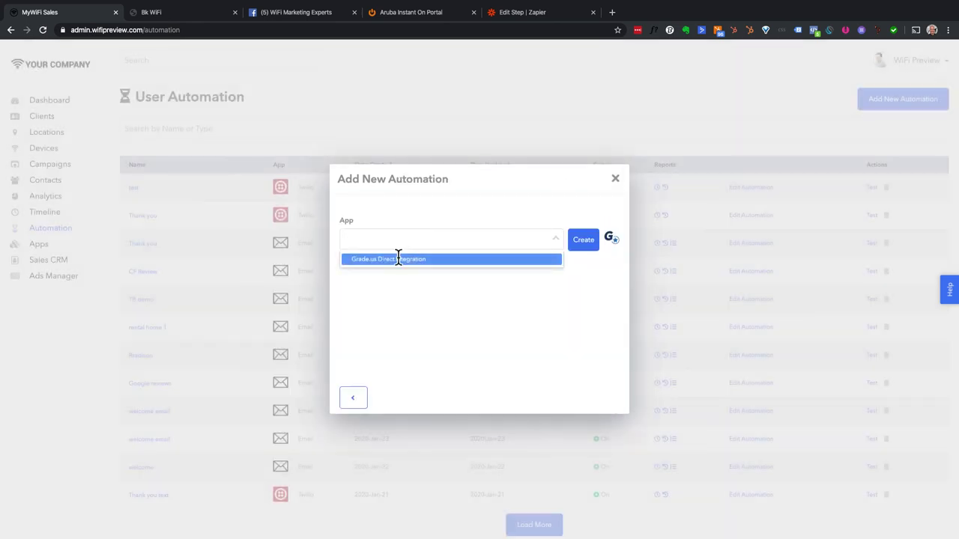
pyautogui.click(395, 259)
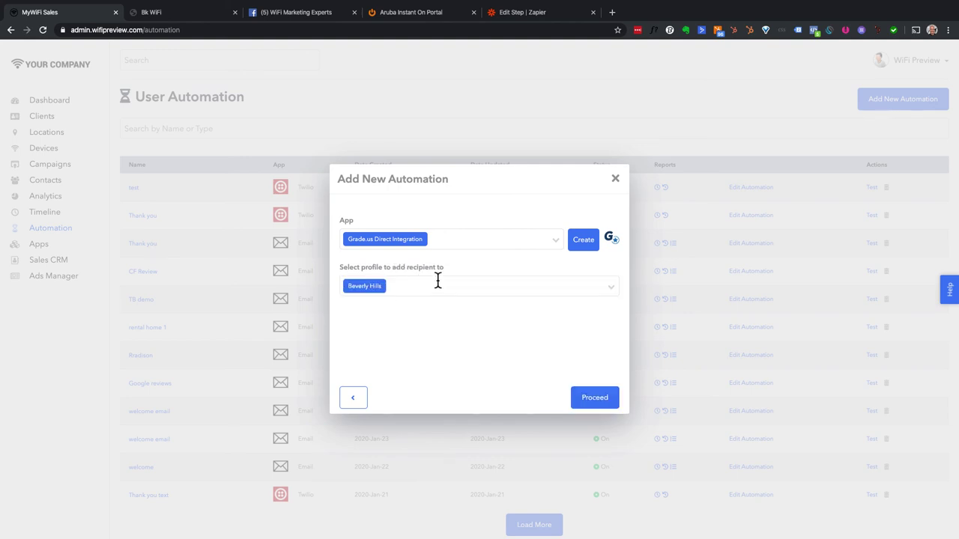
pyautogui.click(437, 284)
pyautogui.scroll(-3, 428, 326)
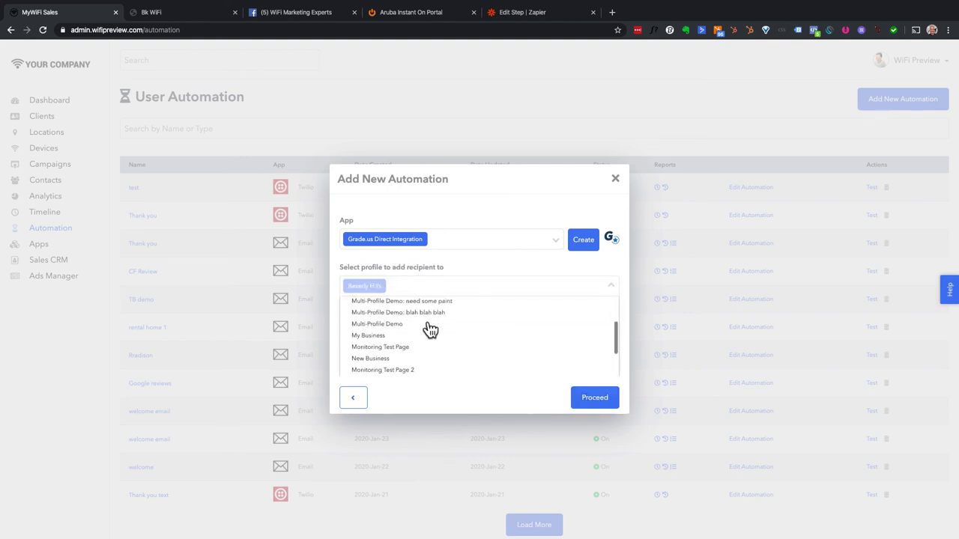
pyautogui.scroll(-5, 430, 330)
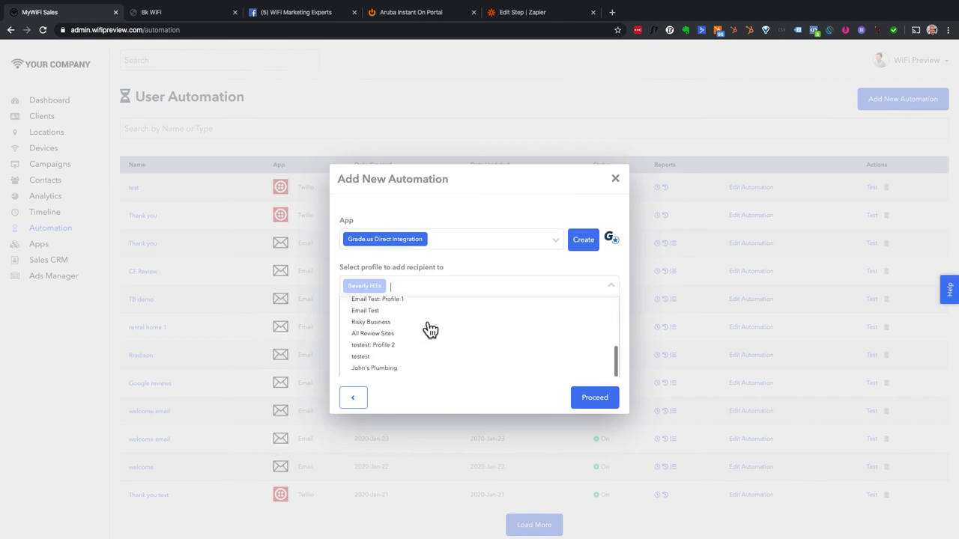
pyautogui.scroll(-3, 430, 329)
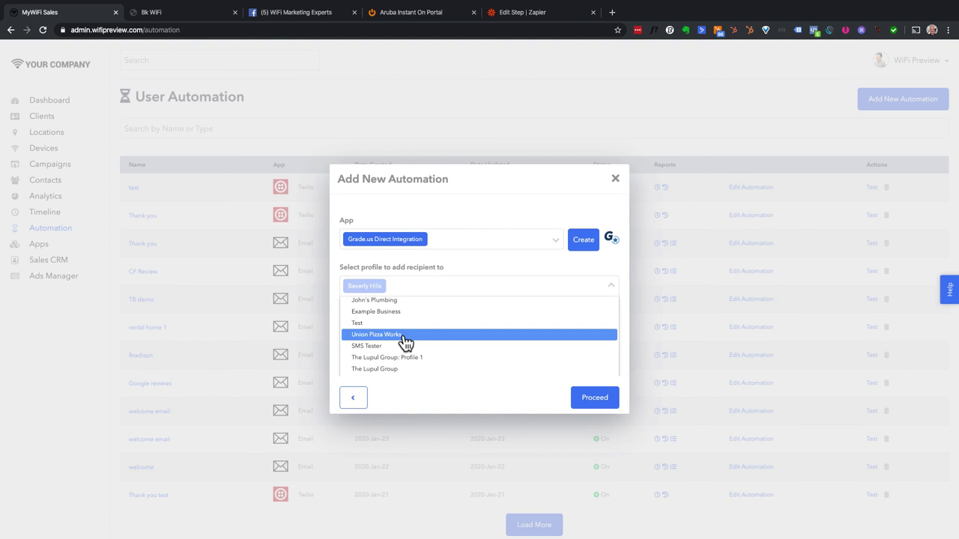
pyautogui.click(266, 13)
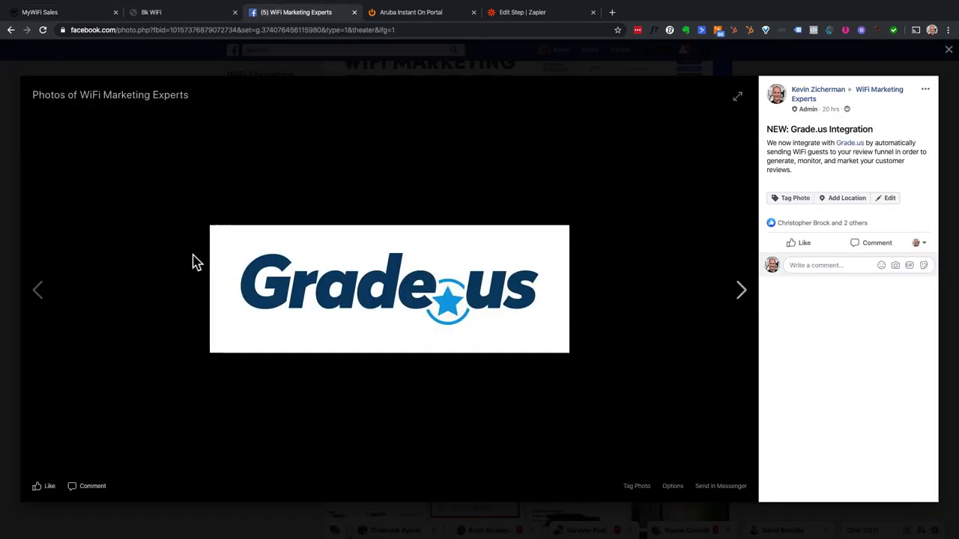
# - View the previous Facebook announcement, then close the unsaved Review Funnnel automation dialog
pyautogui.click(37, 291)
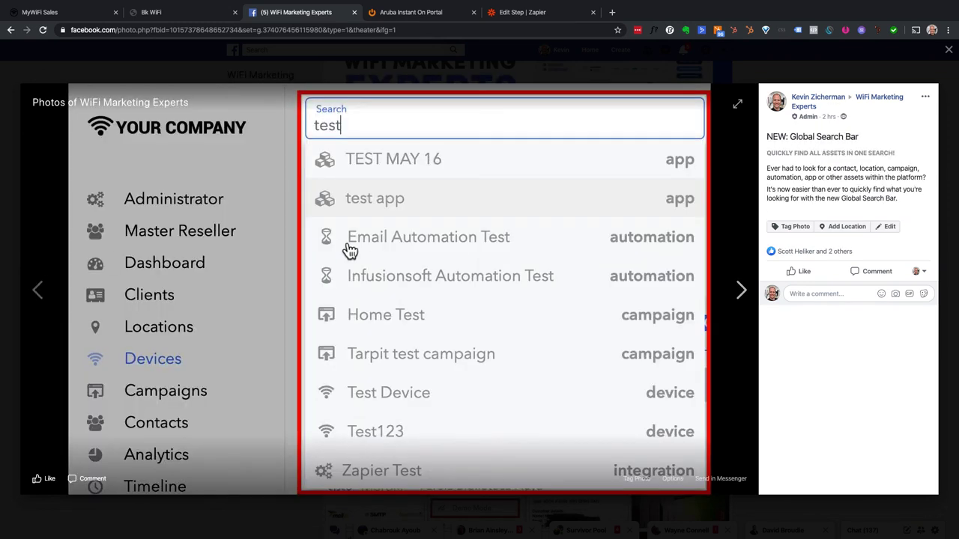
pyautogui.click(53, 13)
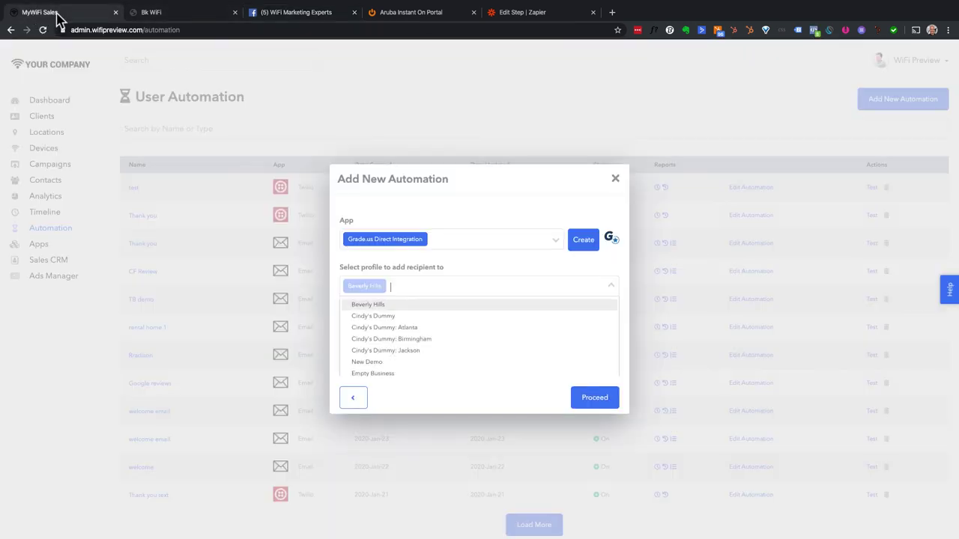
pyautogui.click(614, 180)
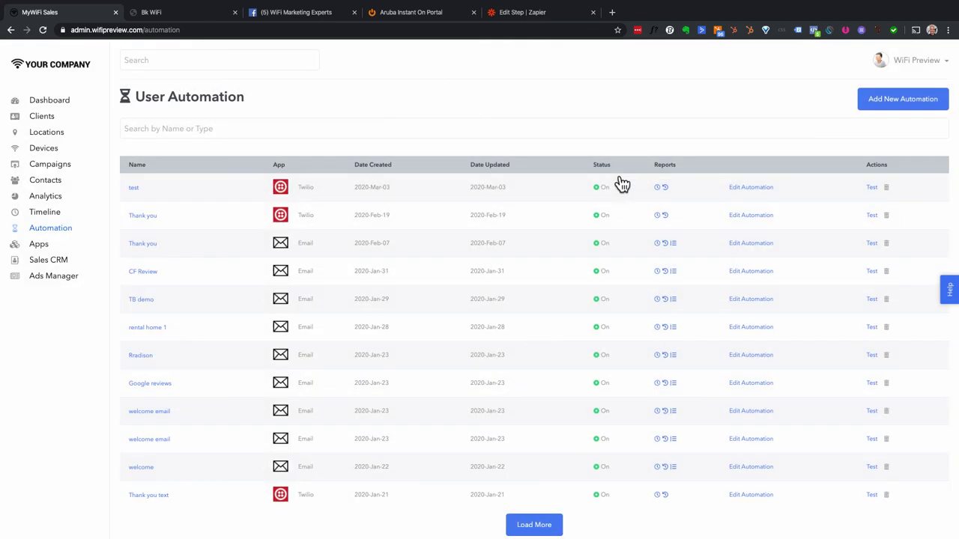
pyautogui.click(152, 63)
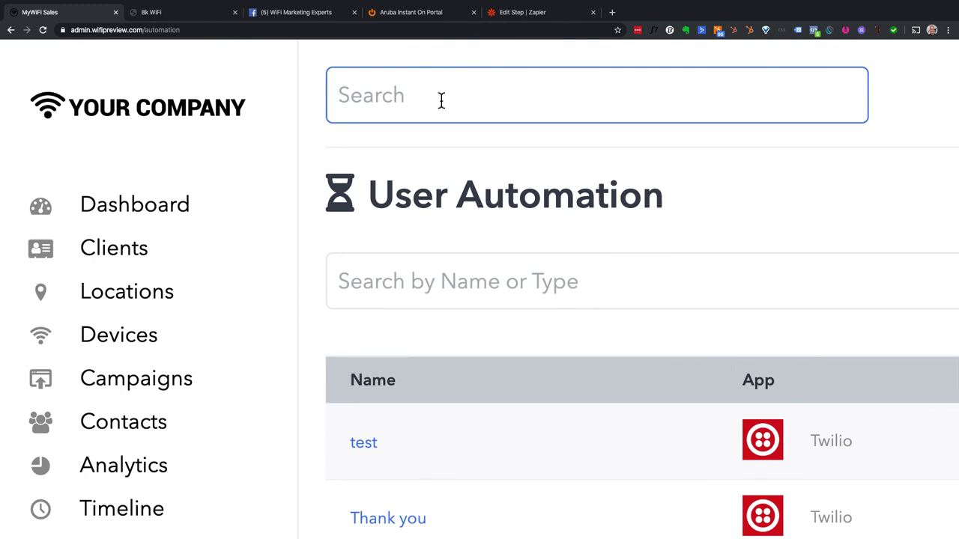
# - Globally search contact names plus 'rent' and 'goo', then open and close a matching contact's record
pyautogui.write('mike')
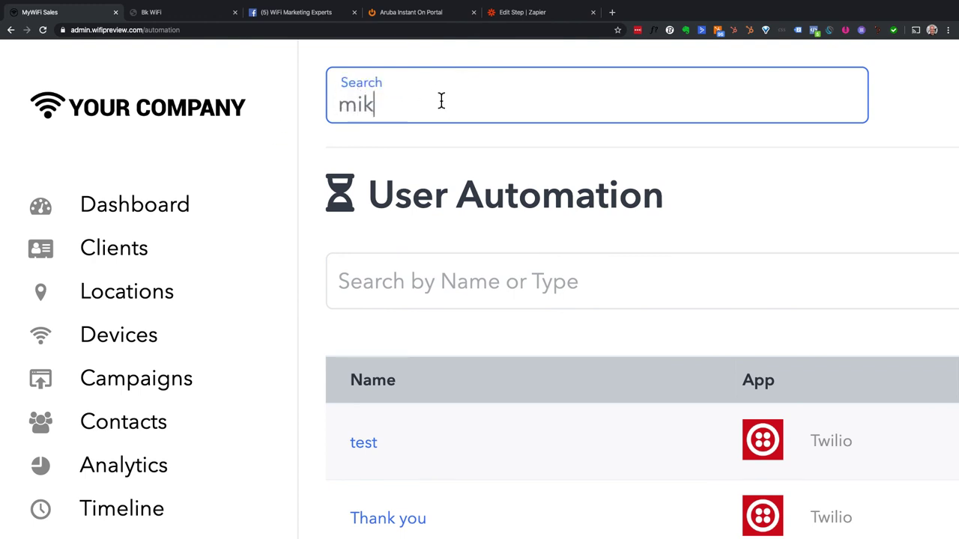
pyautogui.hotkey('ctrl', 'a')
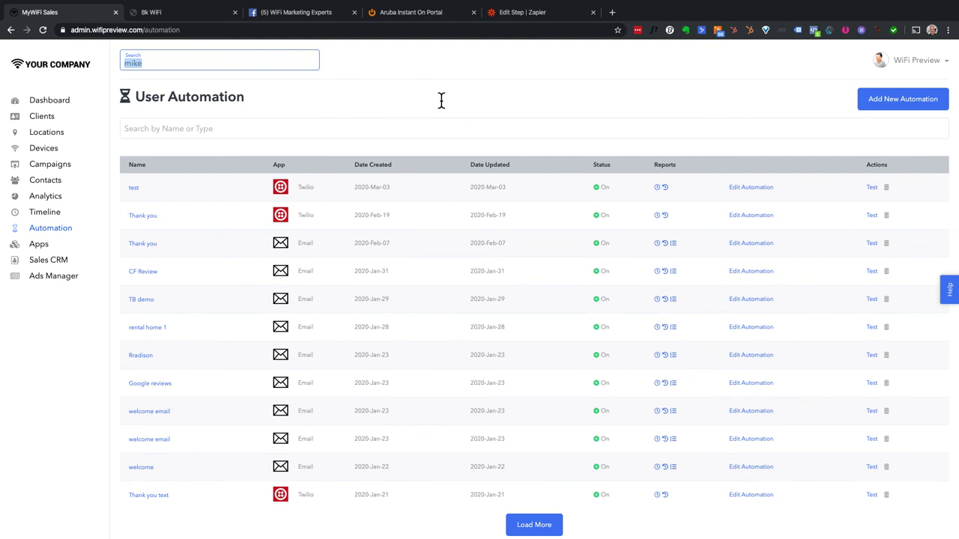
pyautogui.write('rent')
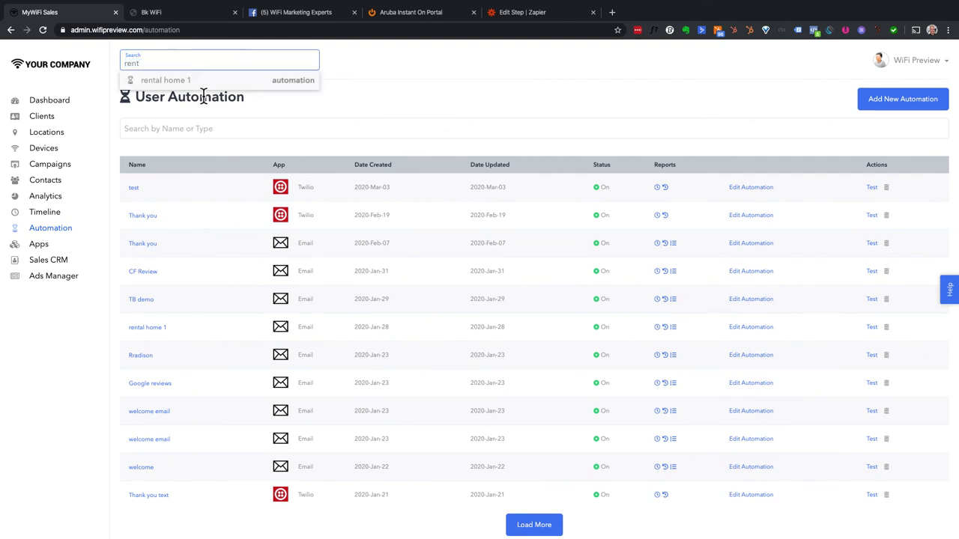
pyautogui.hotkey('ctrl', 'a')
pyautogui.write('goo')
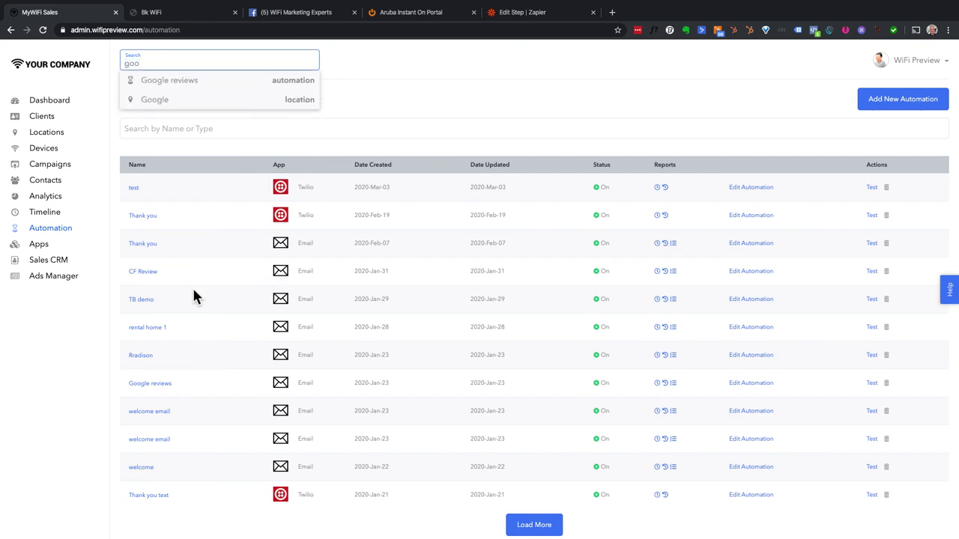
pyautogui.hotkey('ctrl', 'a')
pyautogui.write('kevin')
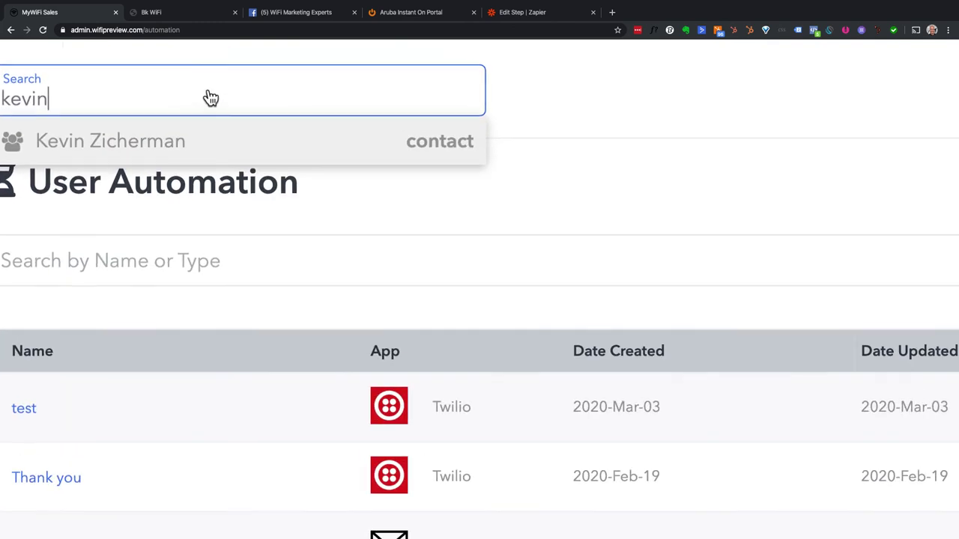
pyautogui.click(125, 158)
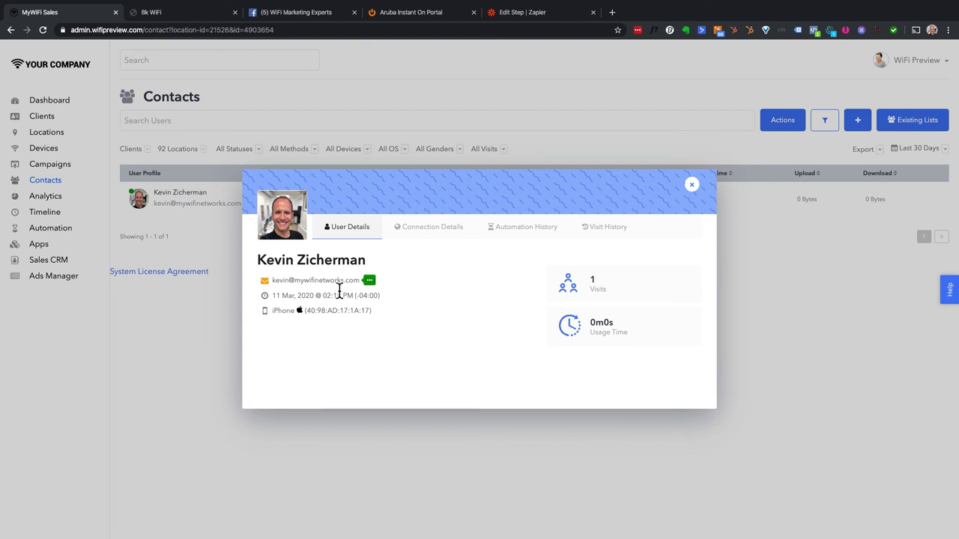
pyautogui.click(141, 60)
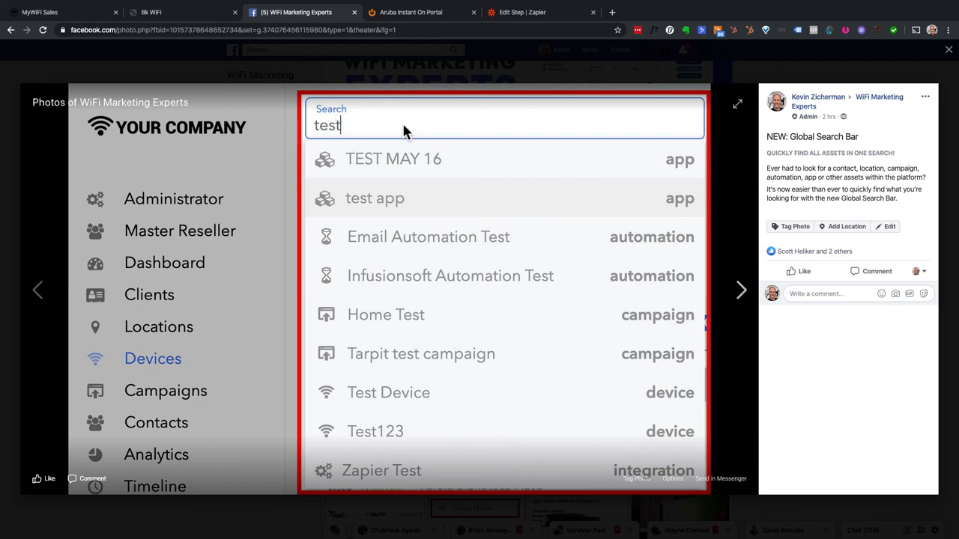
# - Step back to the previous photo in the Facebook viewer, the MyWiFi Partner Program post
pyautogui.click(34, 292)
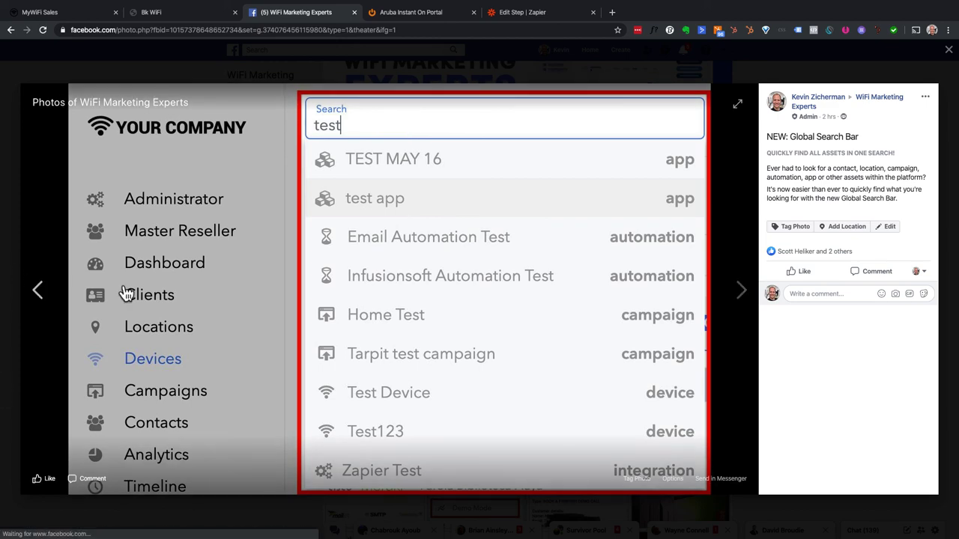